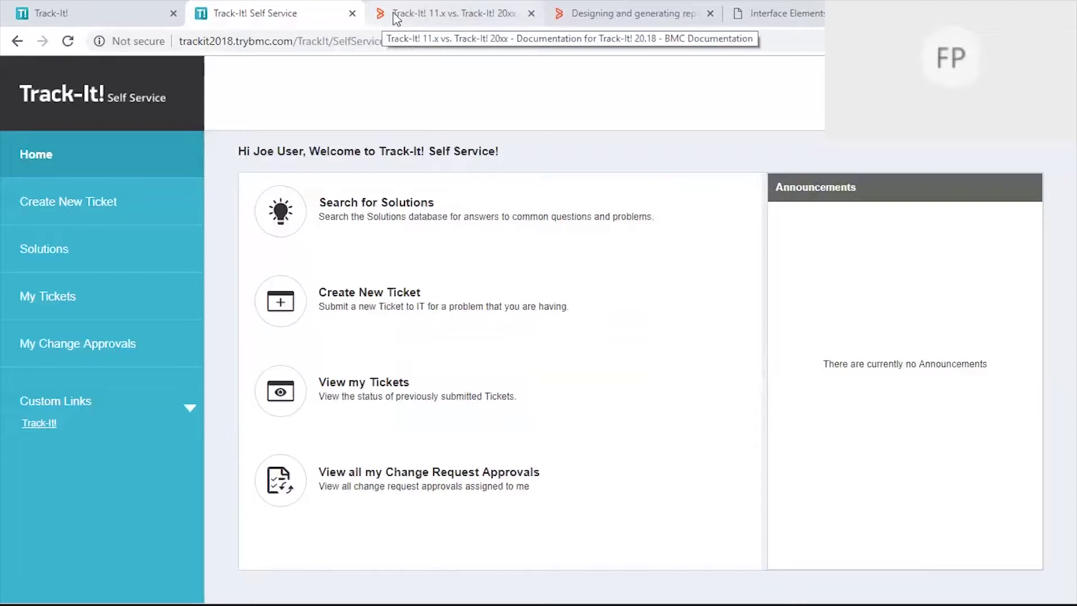
Step: Examine the modules matrix on the Track-It! 11.x vs. Track-It! 20xx documentation page, comparing feature availability across past, current and planned releases
click(397, 18)
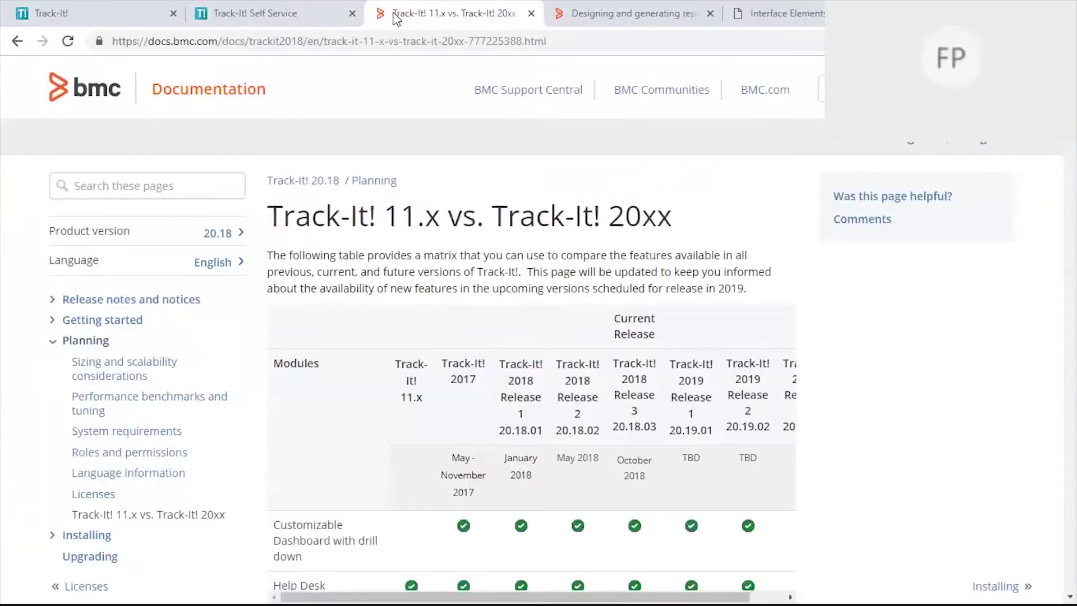
scroll(505, 252, down, 7)
scroll(514, 279, down, 12)
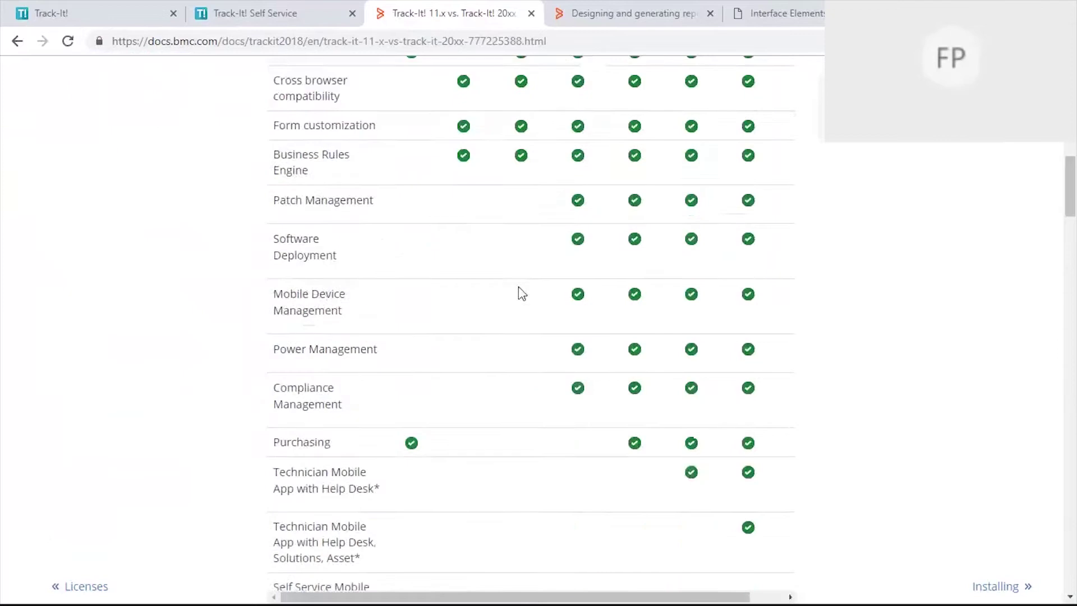
scroll(527, 302, up, 12)
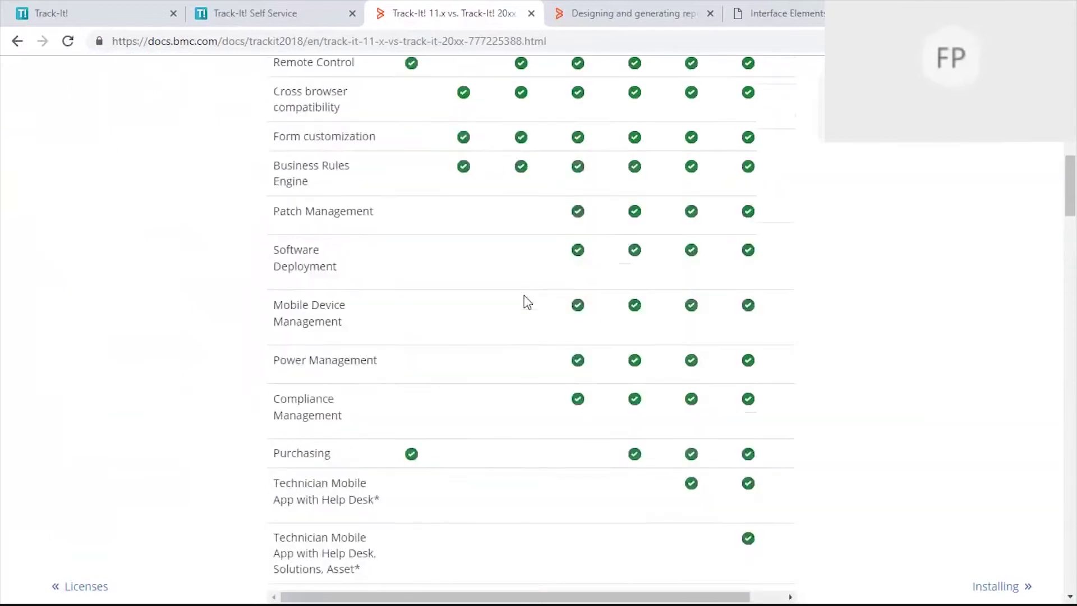
scroll(527, 302, up, 6)
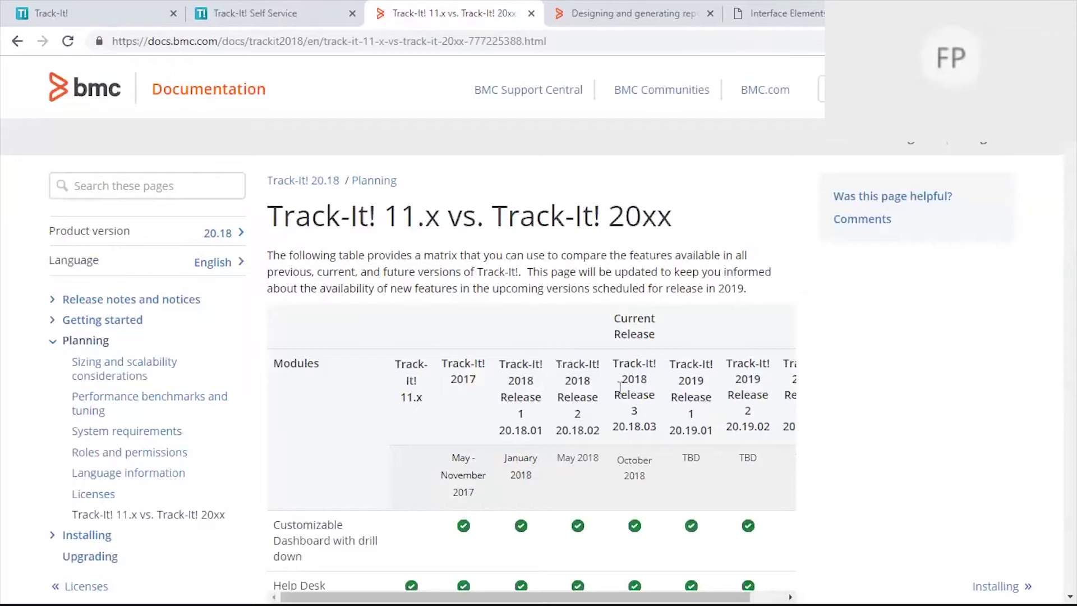
scroll(629, 389, down, 5)
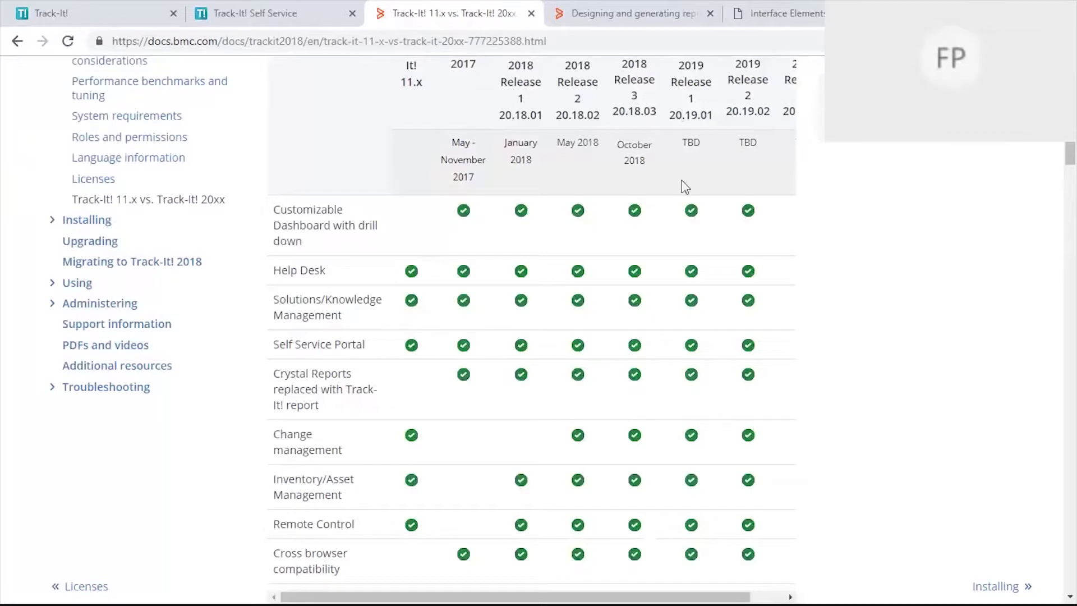
scroll(714, 392, down, 3)
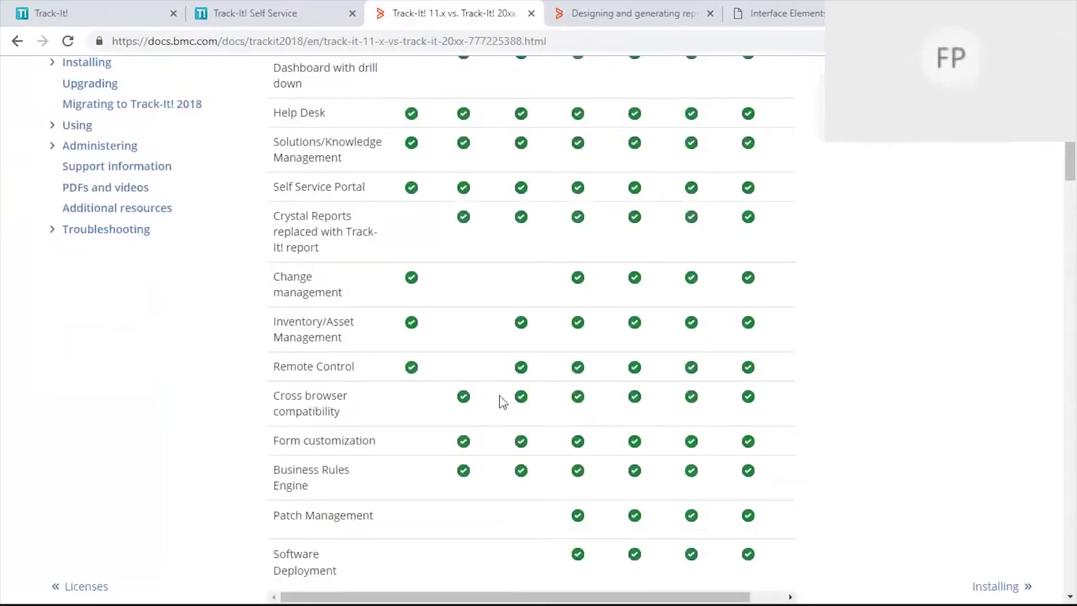
scroll(492, 425, down, 4)
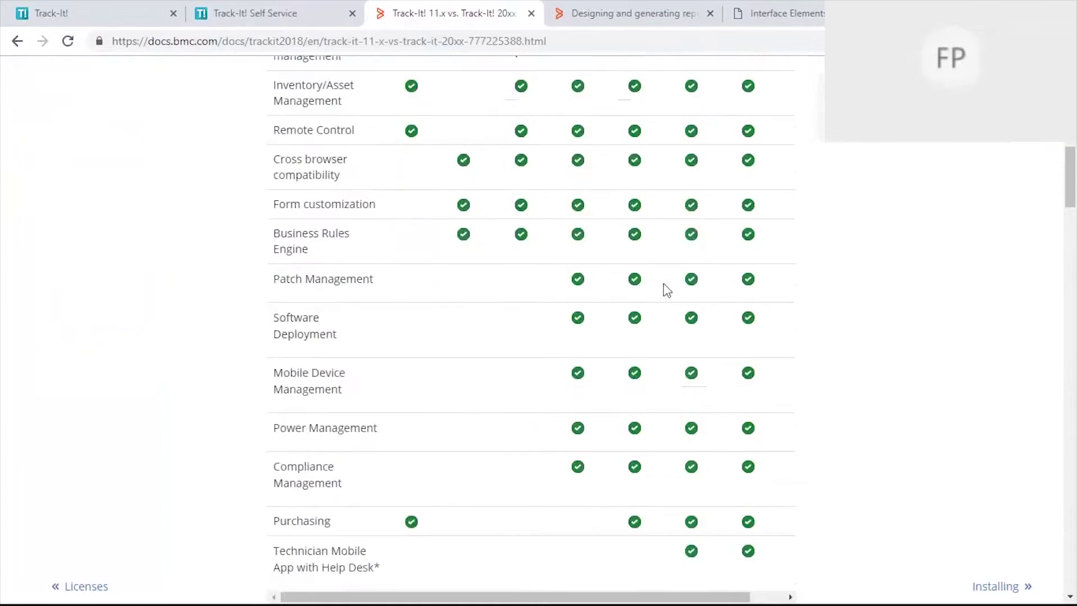
scroll(675, 391, down, 4)
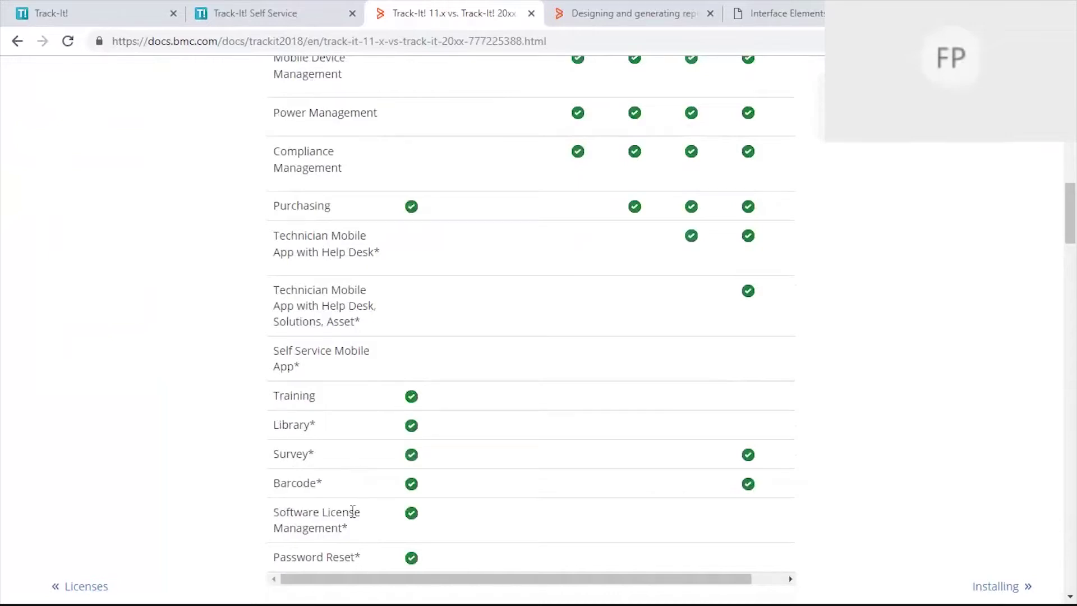
scroll(352, 511, down, 1)
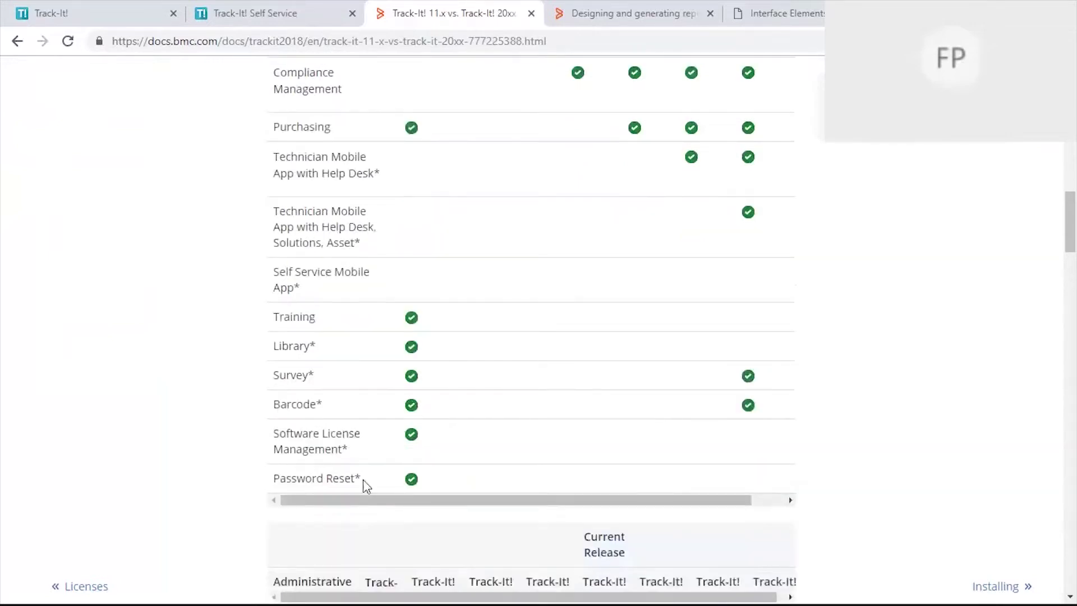
scroll(593, 482, up, 8)
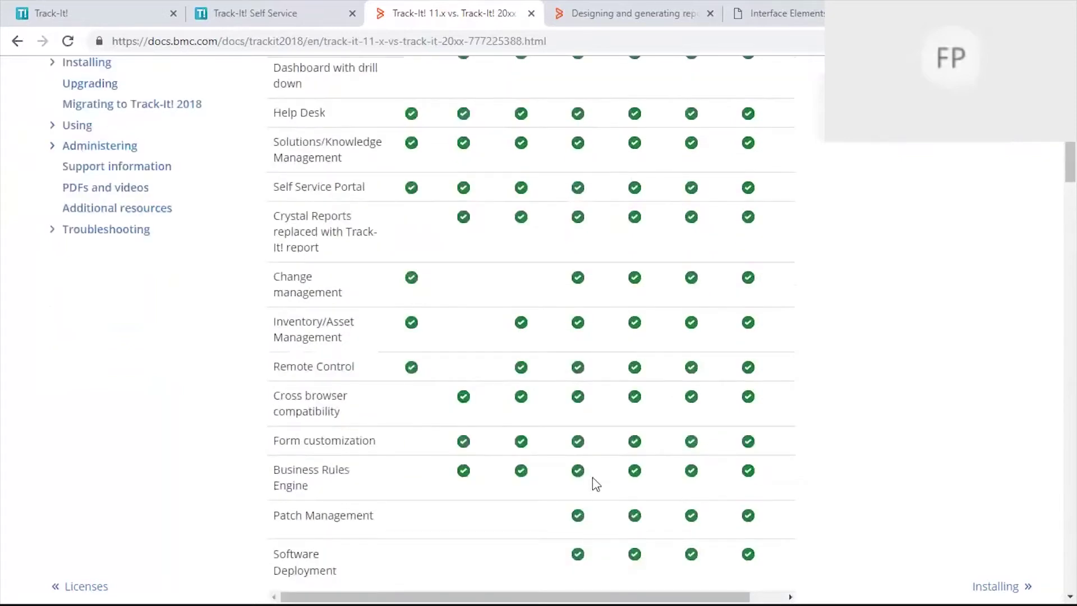
scroll(596, 483, up, 3)
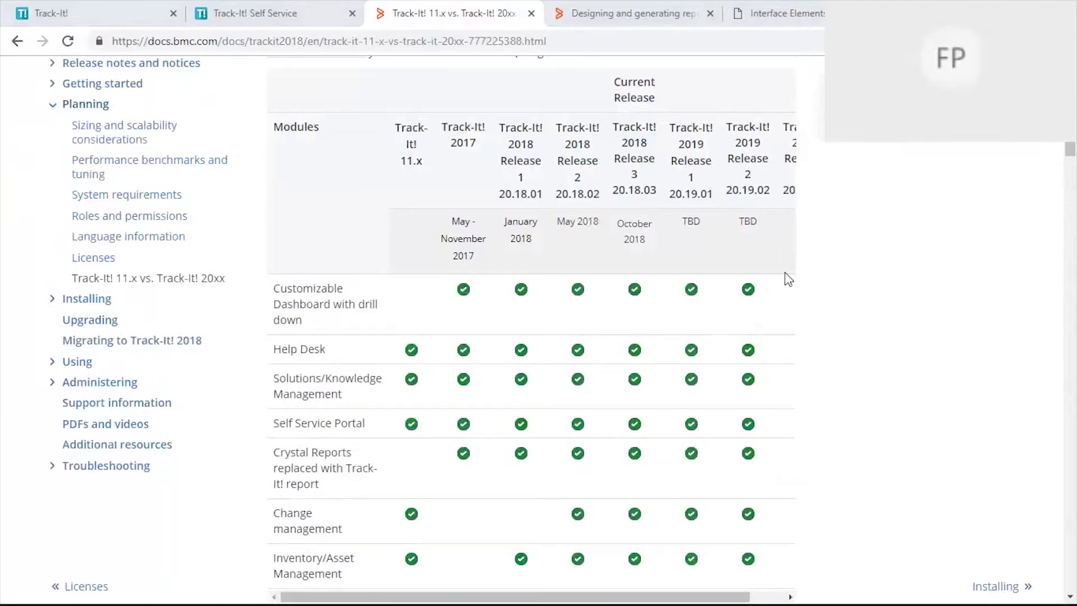
scroll(786, 271, up, 3)
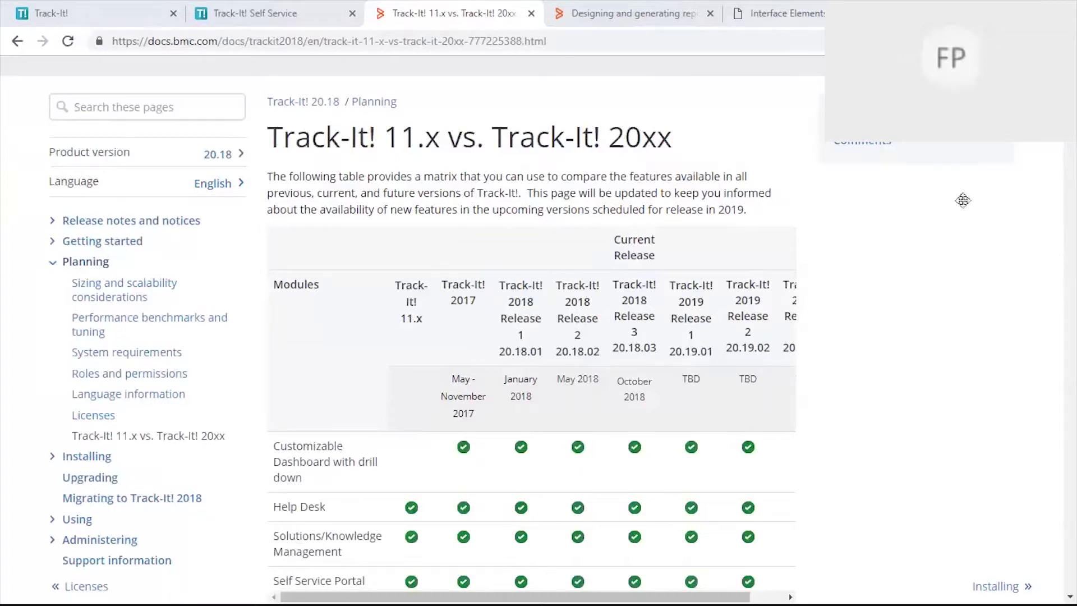
mouse_move(861, 603)
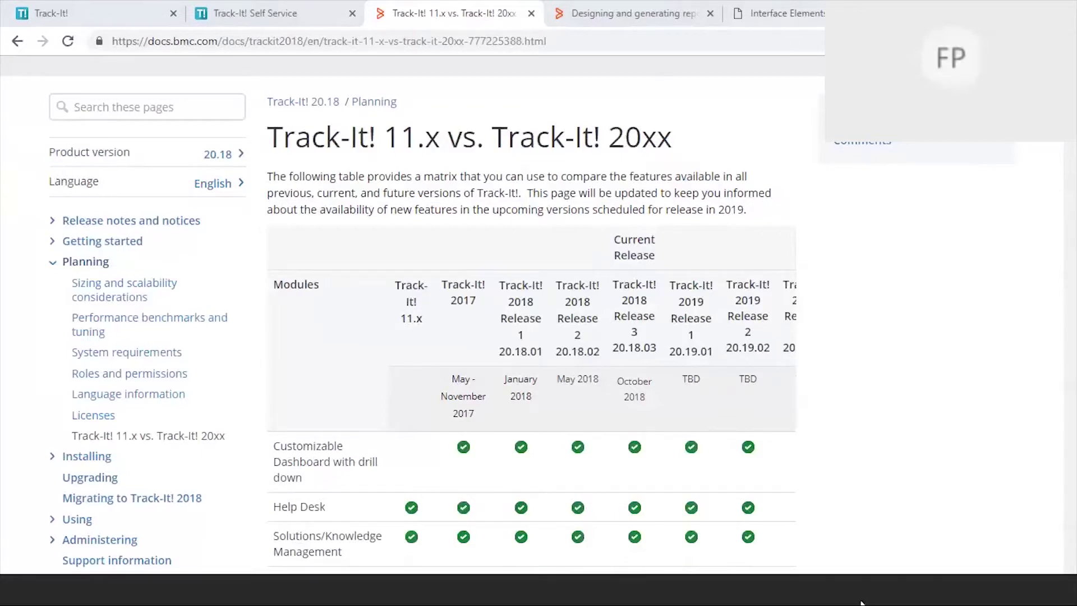
click(861, 604)
click(861, 604)
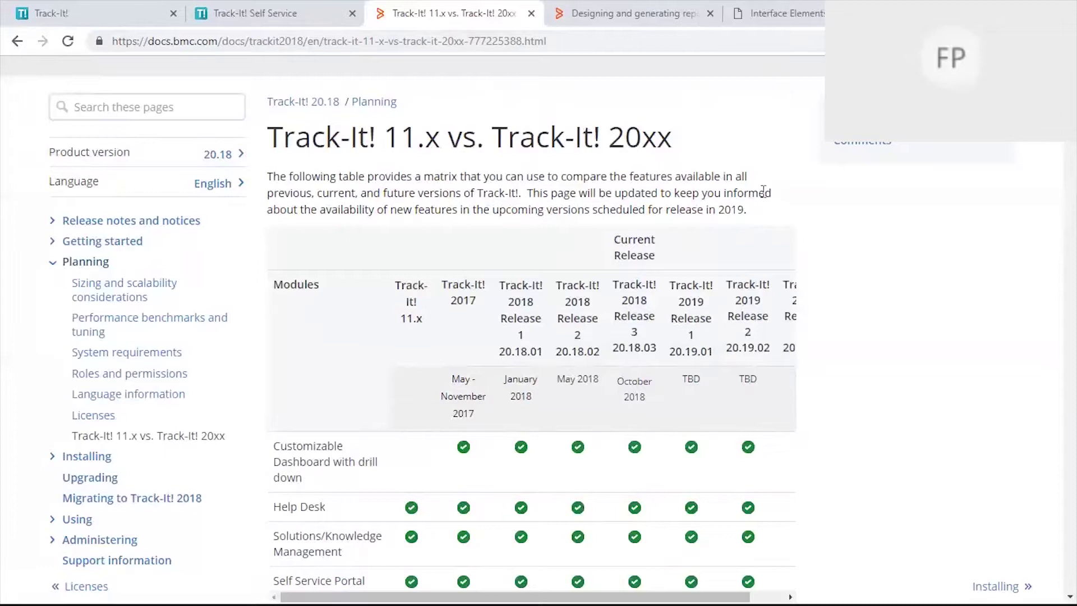
scroll(755, 249, down, 3)
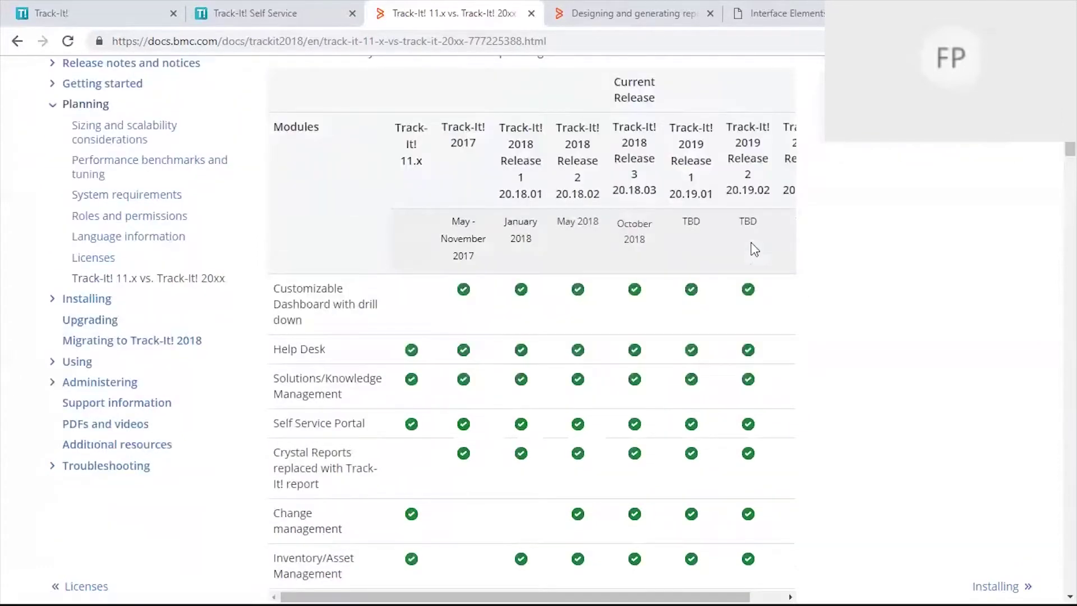
scroll(755, 249, up, 5)
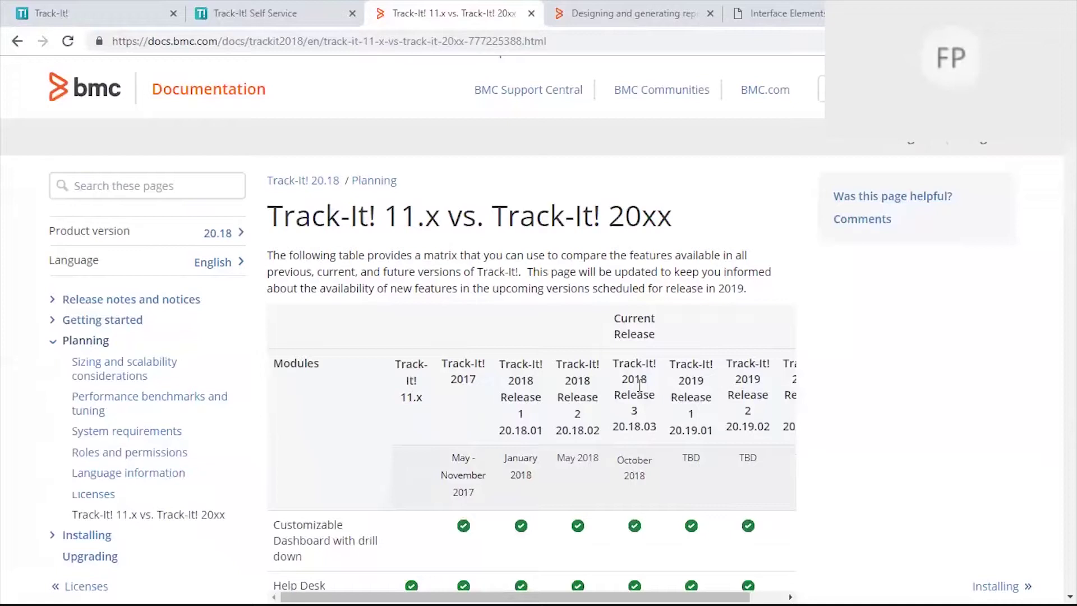
Step: Show the Designing and generating reports documentation page and review its introduction and list of topics
click(678, 16)
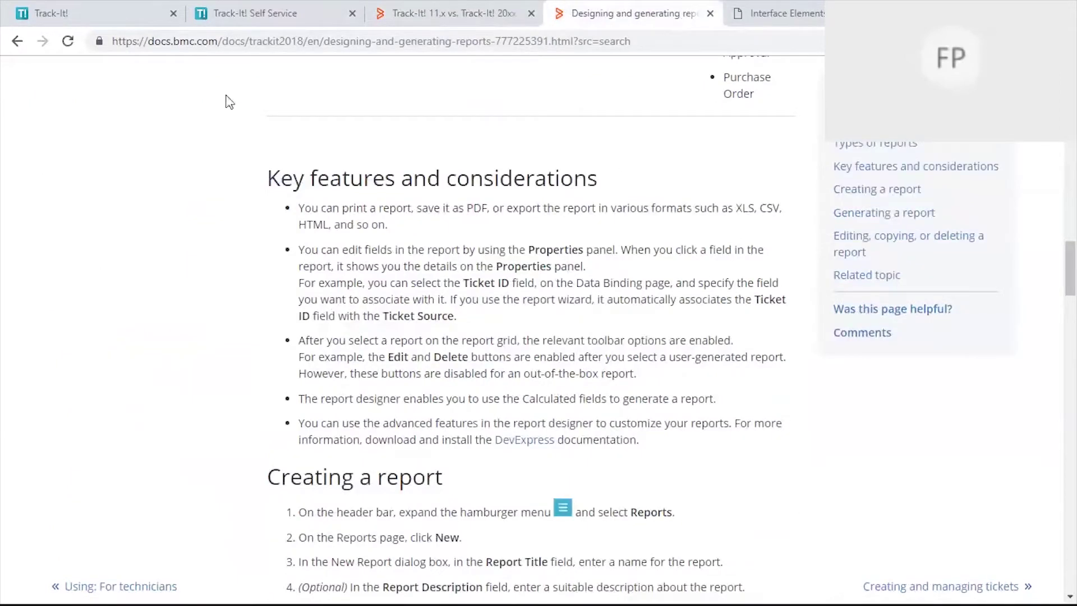
scroll(449, 295, up, 8)
scroll(449, 294, up, 20)
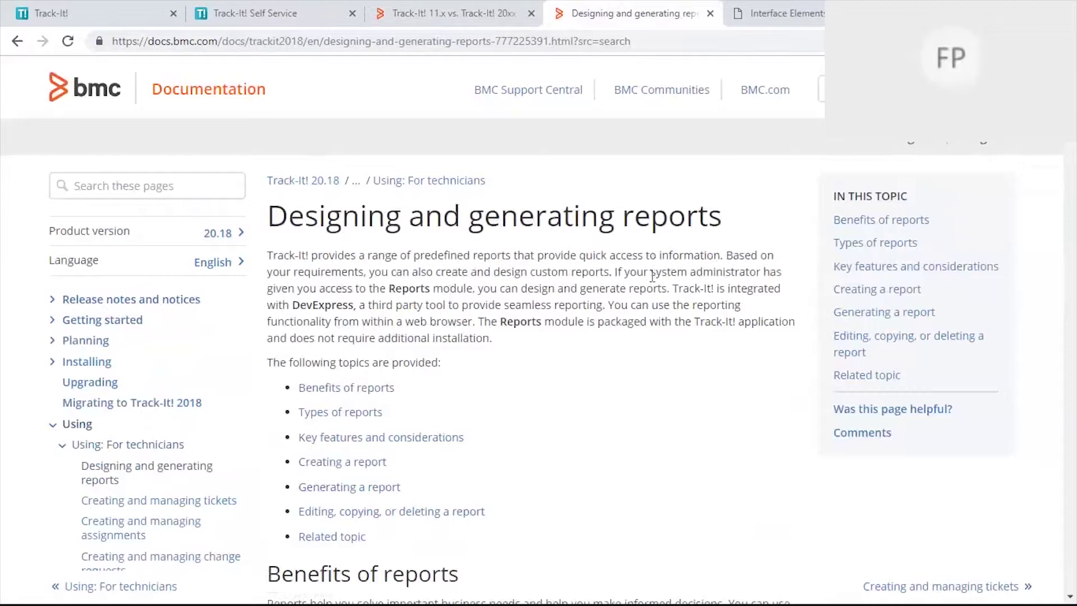
scroll(653, 275, down, 4)
scroll(652, 282, up, 4)
Step: Show the DevExpress Interface Elements (WinForms) PDF and look through the first pages of its table of contents
click(783, 16)
scroll(466, 355, up, 15)
scroll(465, 355, up, 20)
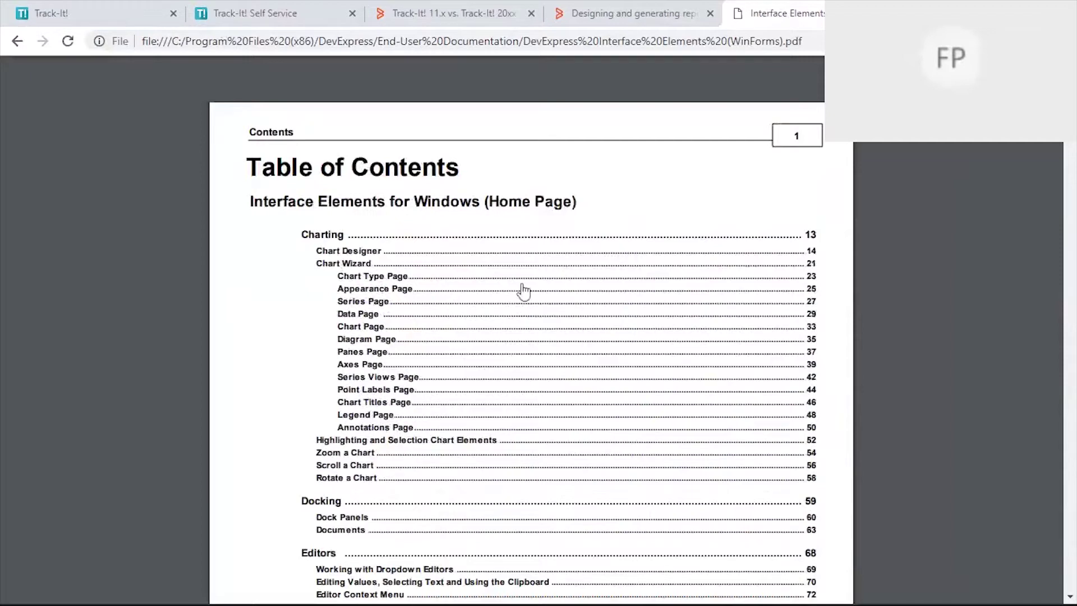
scroll(523, 292, down, 20)
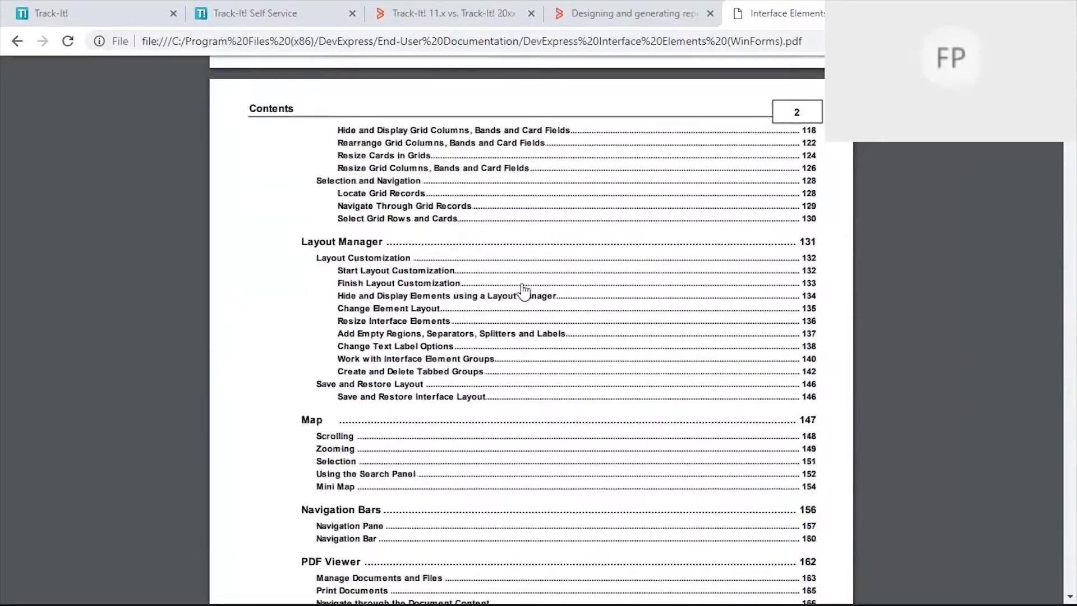
scroll(524, 291, down, 10)
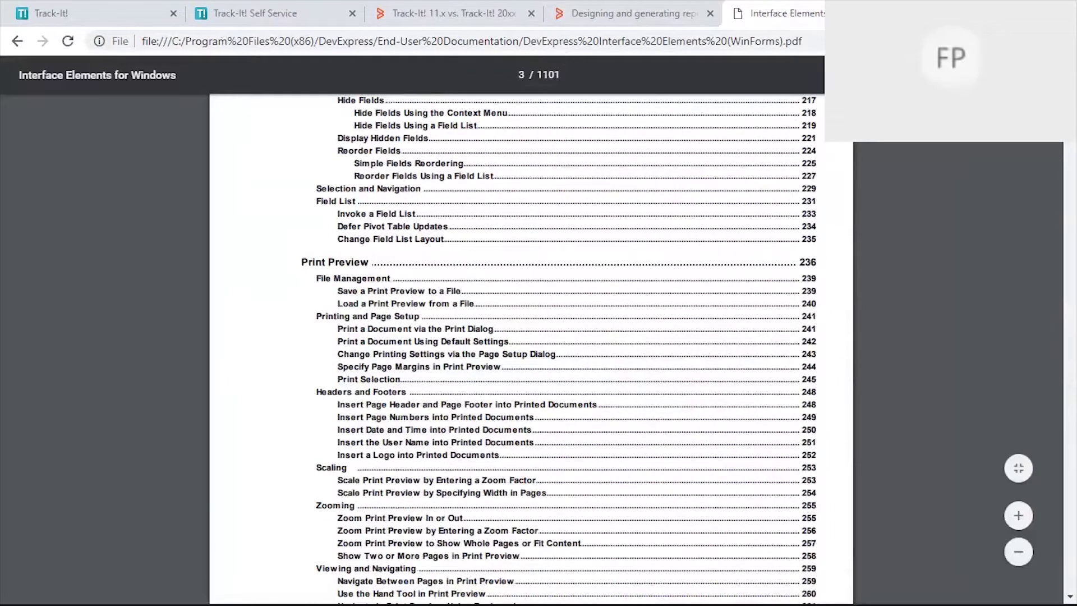
mouse_move(771, 604)
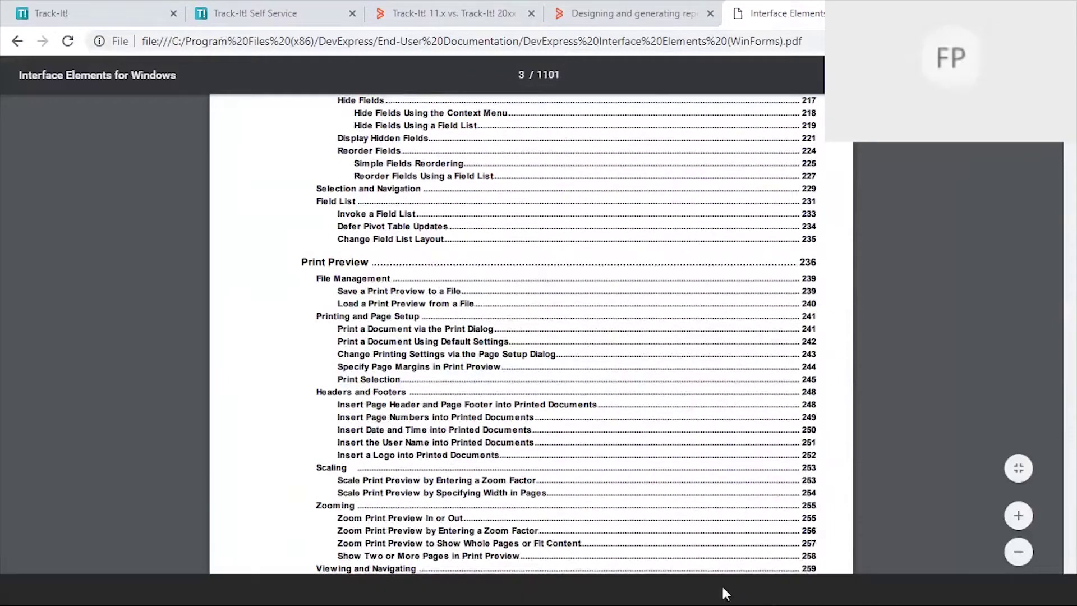
click(789, 588)
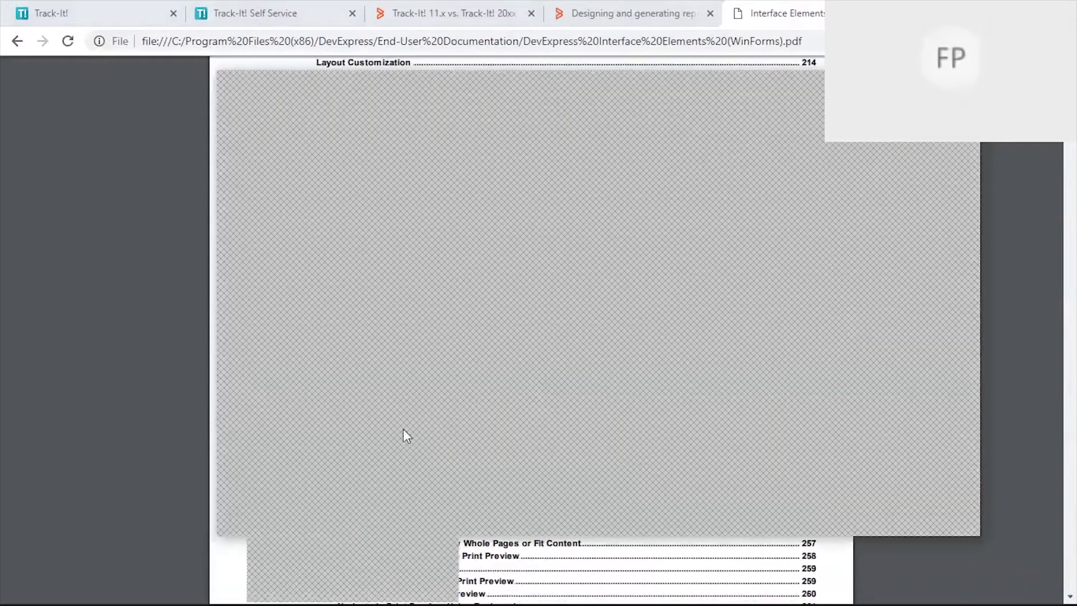
mouse_move(752, 603)
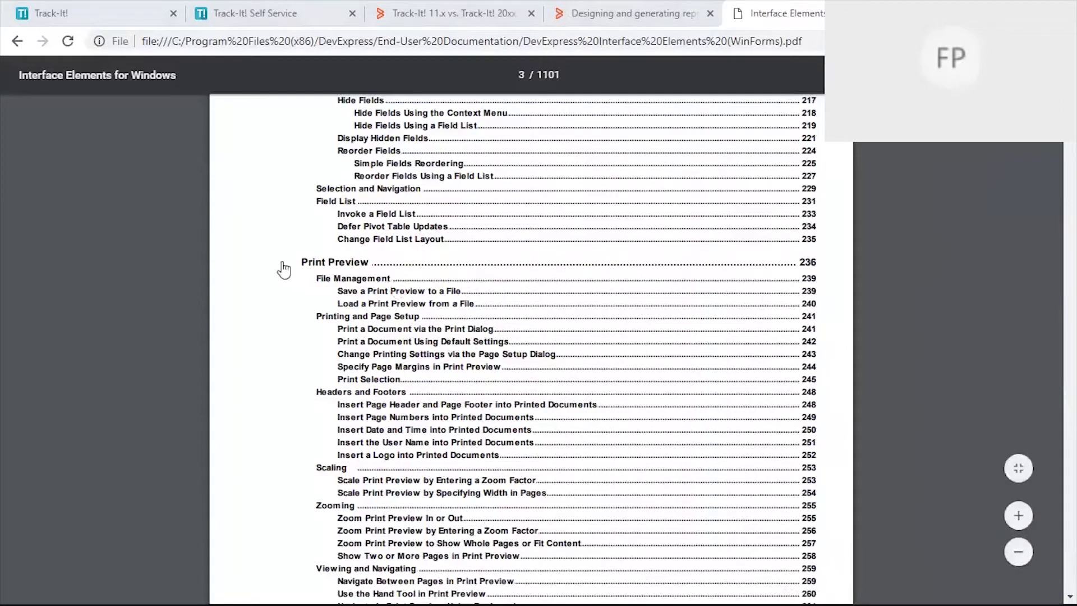
Step: Examine the Print Preview and Report Designer entries in the PDF's table of contents, and return to its first page
scroll(442, 308, down, 5)
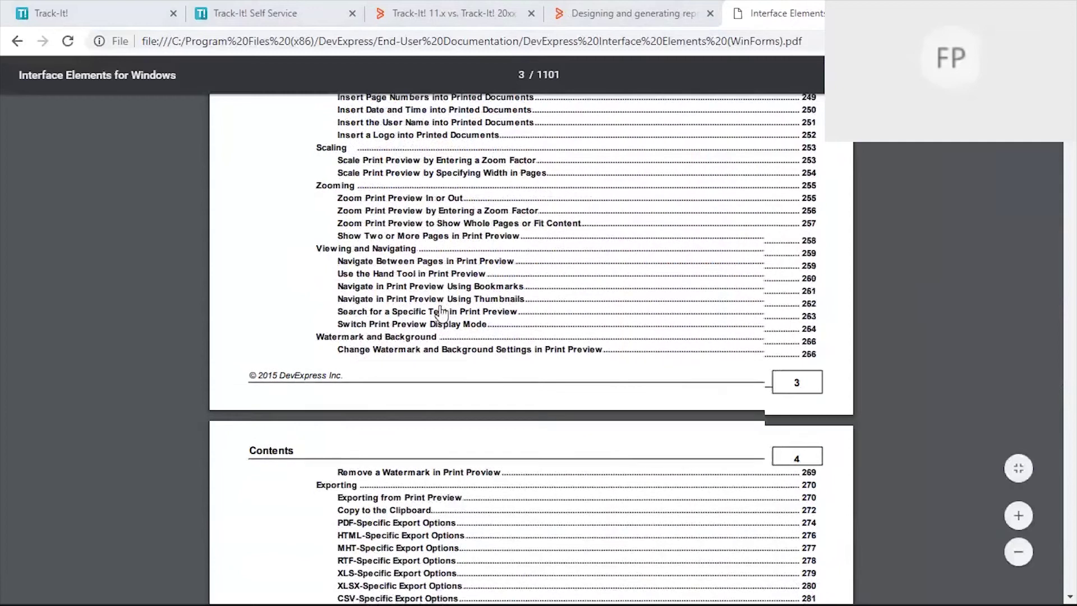
scroll(441, 310, down, 7)
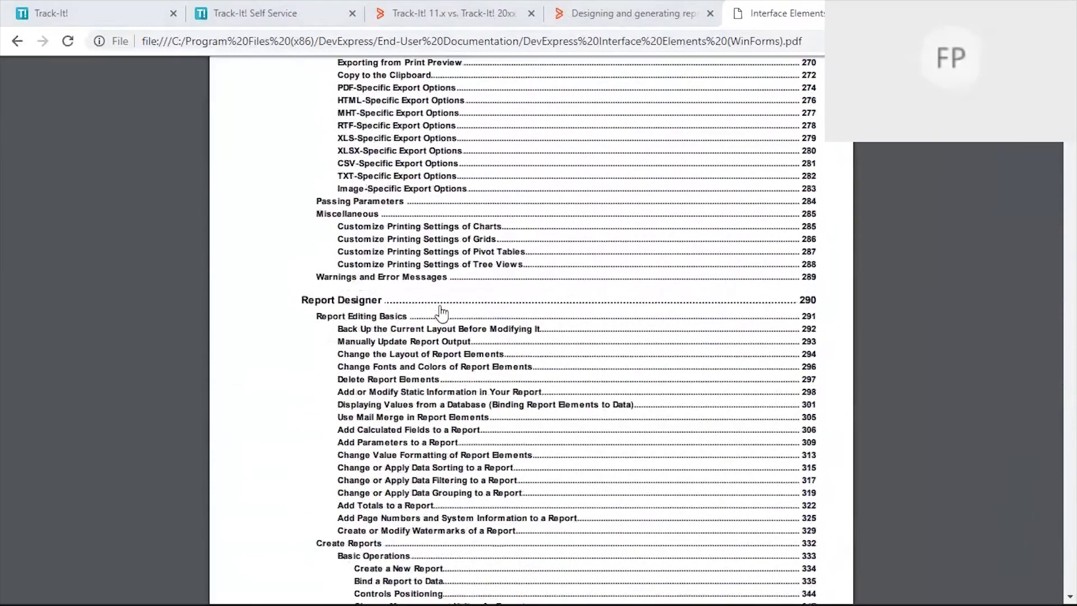
scroll(449, 325, down, 5)
scroll(476, 380, down, 12)
scroll(476, 380, down, 11)
scroll(477, 380, up, 10)
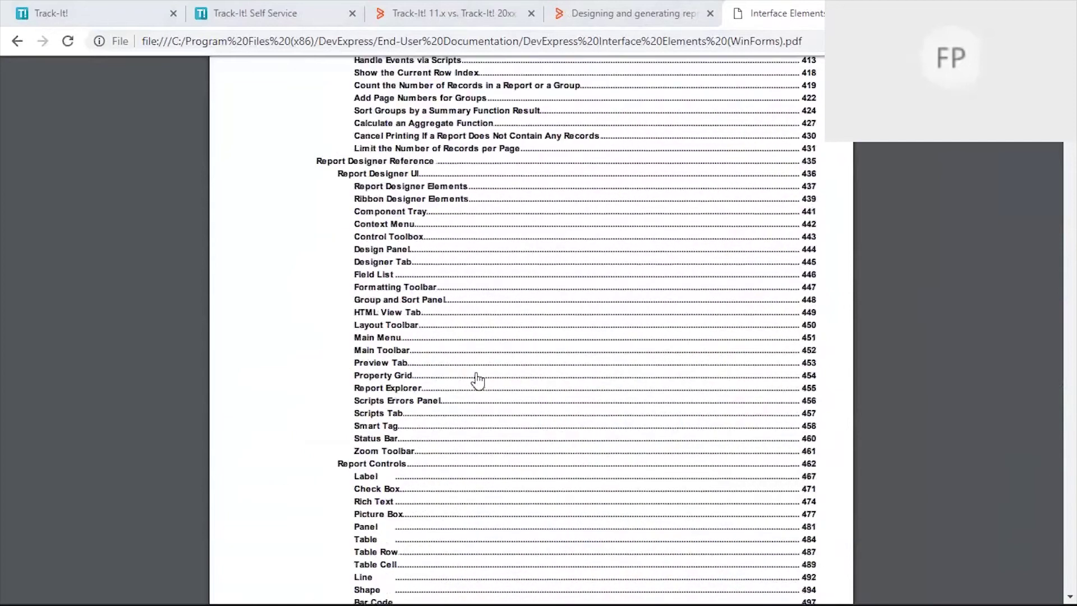
scroll(477, 380, up, 10)
scroll(477, 379, up, 20)
scroll(477, 380, up, 8)
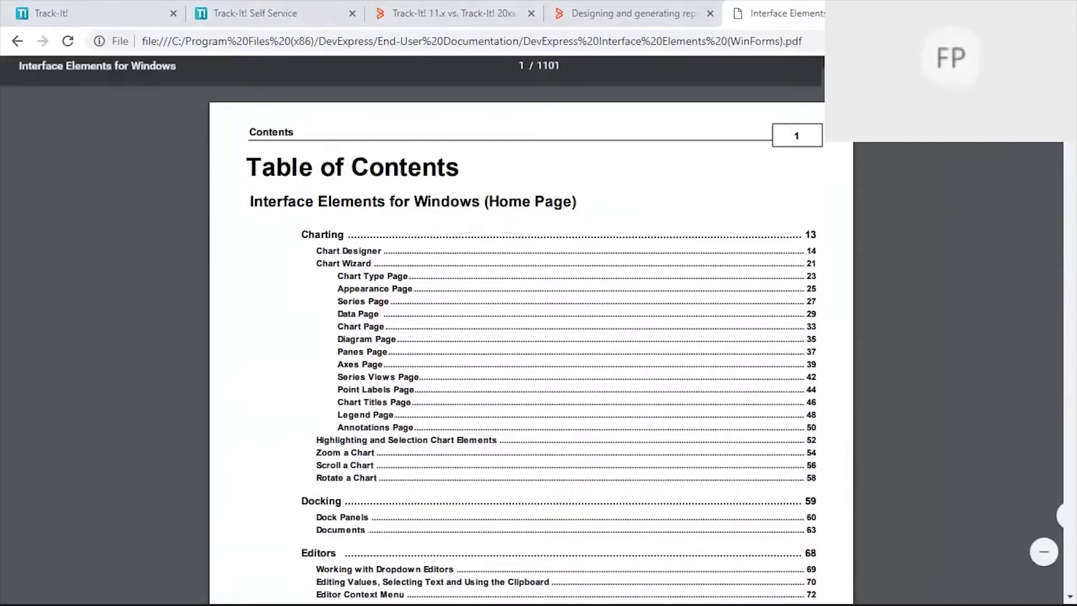
Step: Switch to the Track-It! 2018 technician login page and log in with the prefilled demo account
click(682, 15)
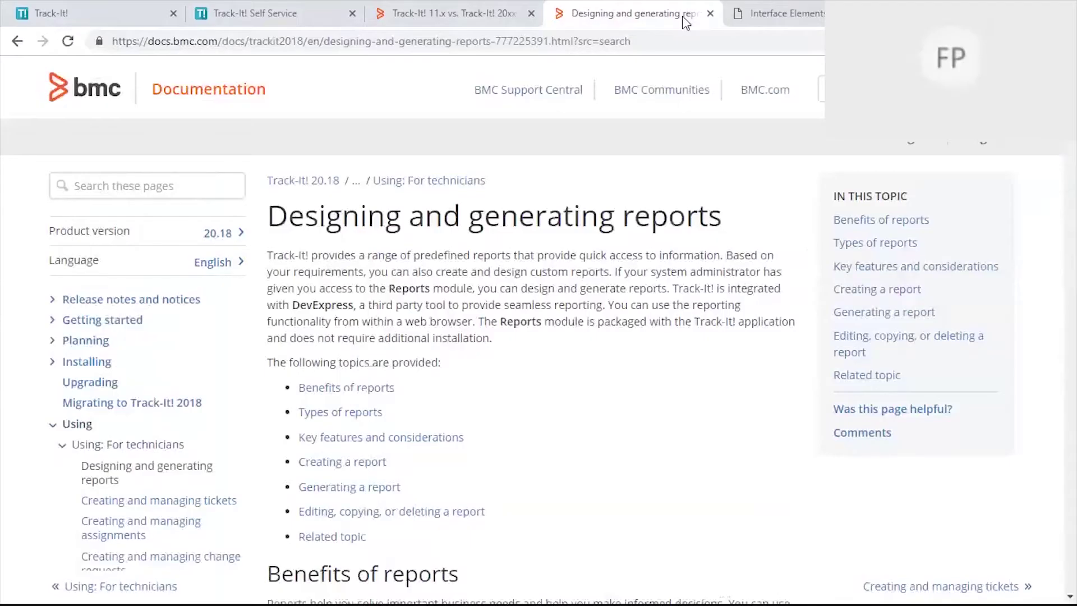
click(104, 18)
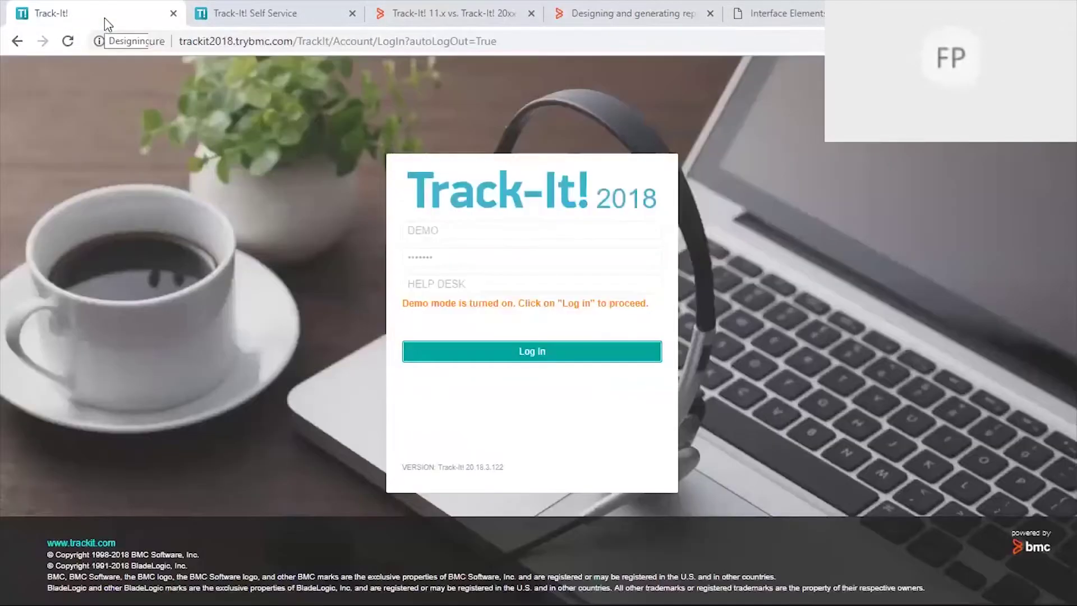
click(542, 359)
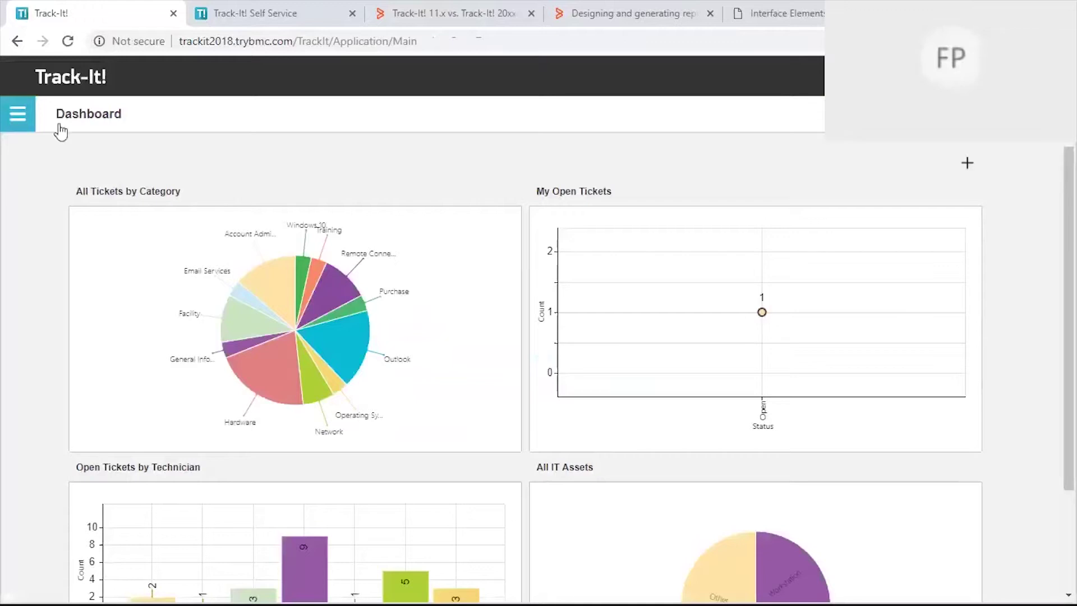
Step: Open the Change Policies list from the application settings in Configuration
click(24, 128)
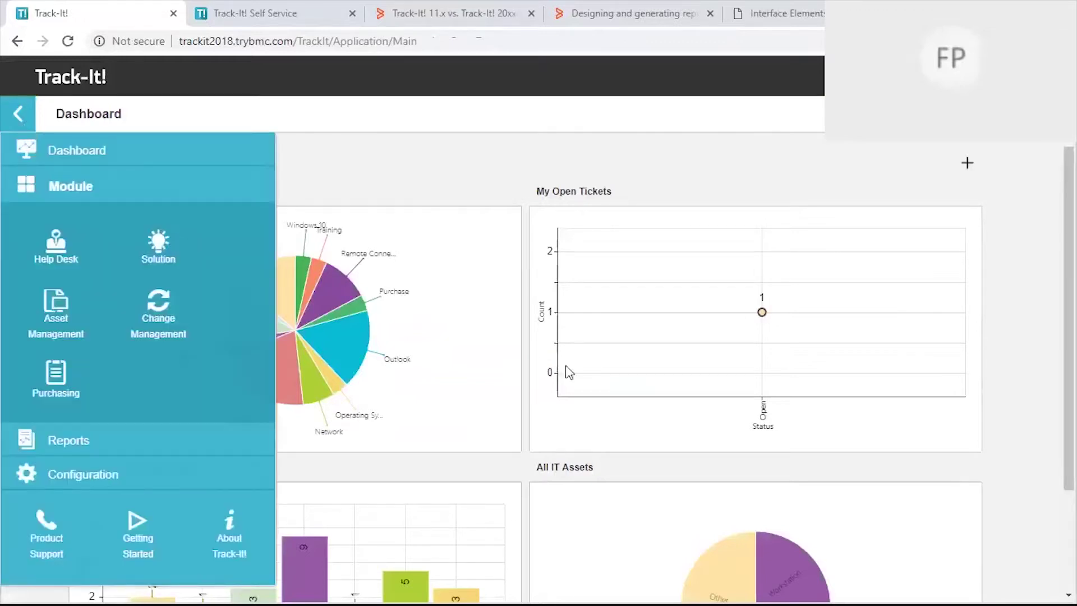
click(96, 481)
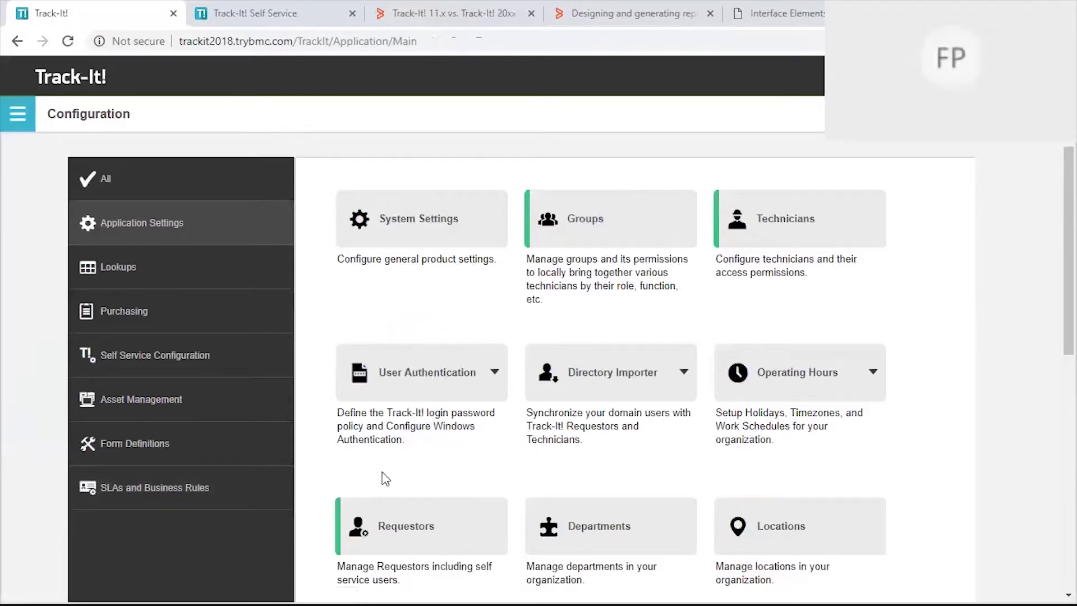
scroll(391, 476, down, 7)
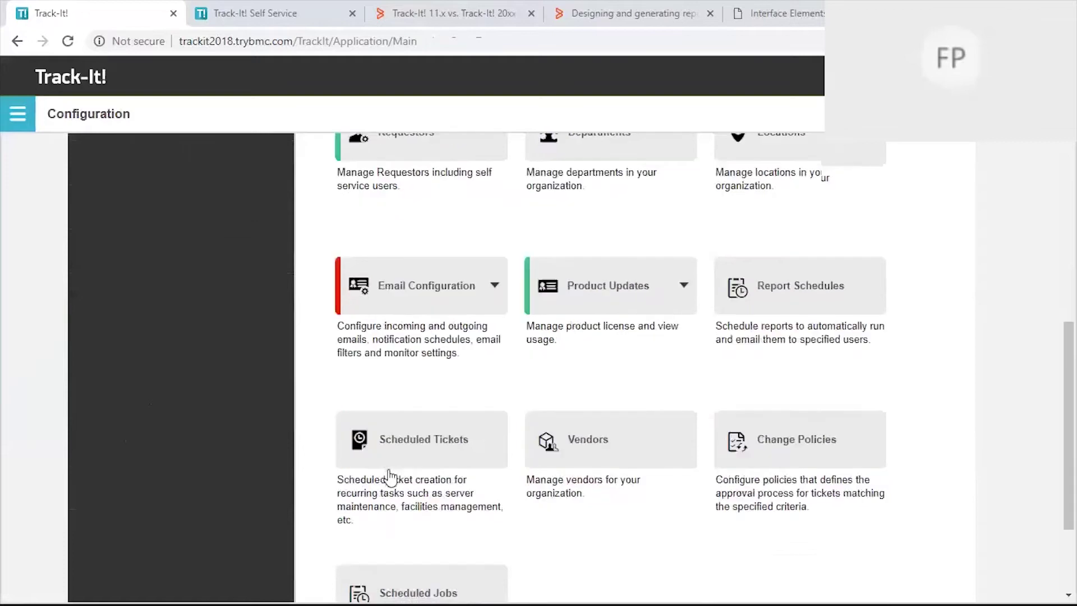
click(794, 447)
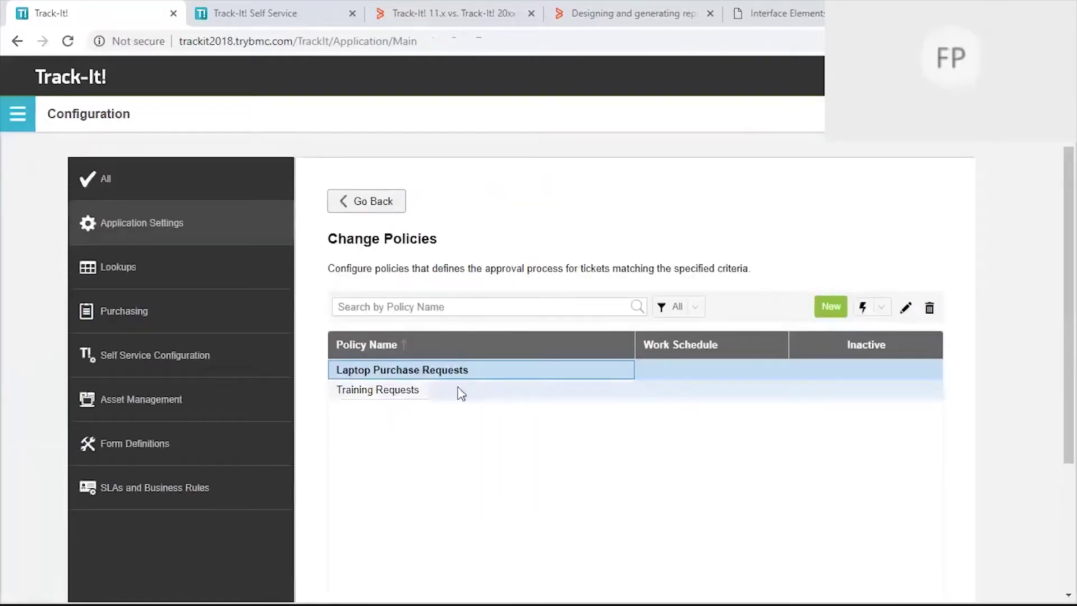
Step: Open the Laptop Purchase Requests change policy and look at its available work schedules and matching-criteria fields
double_click(425, 374)
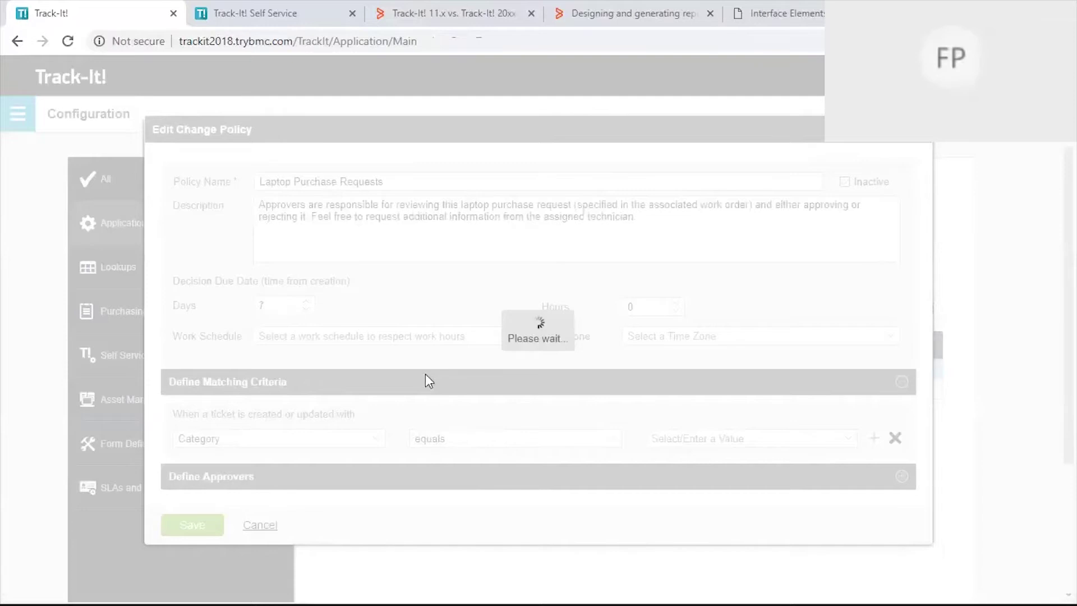
drag(401, 129, 299, 130)
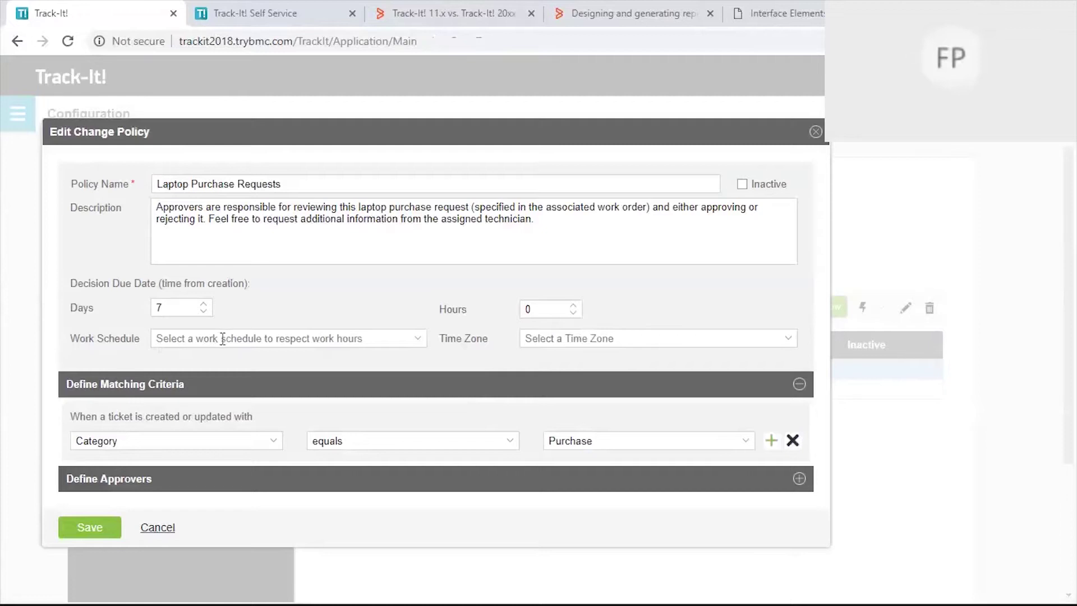
click(418, 344)
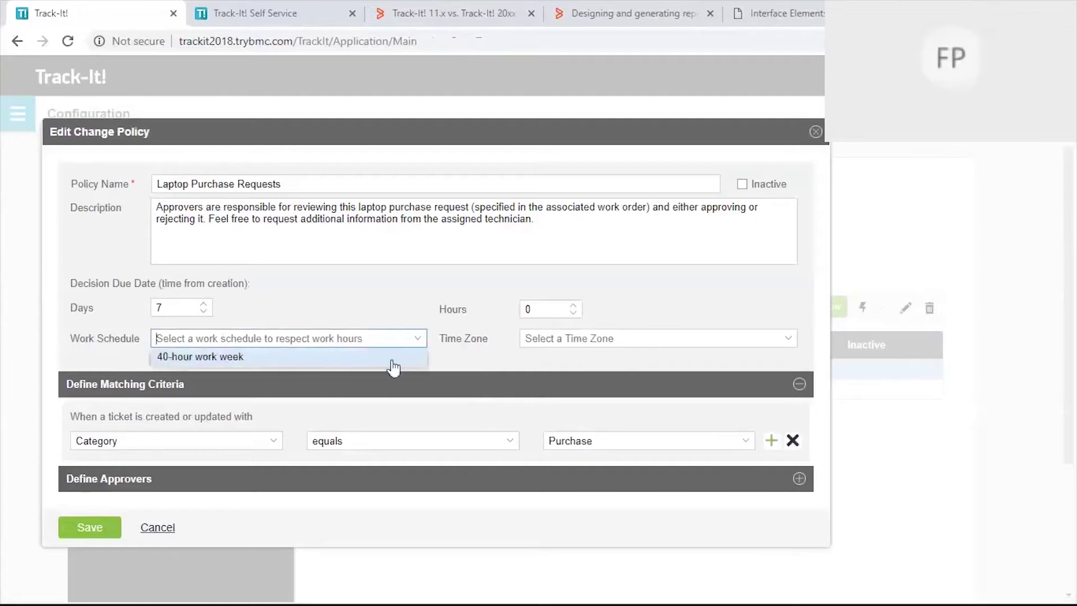
click(373, 298)
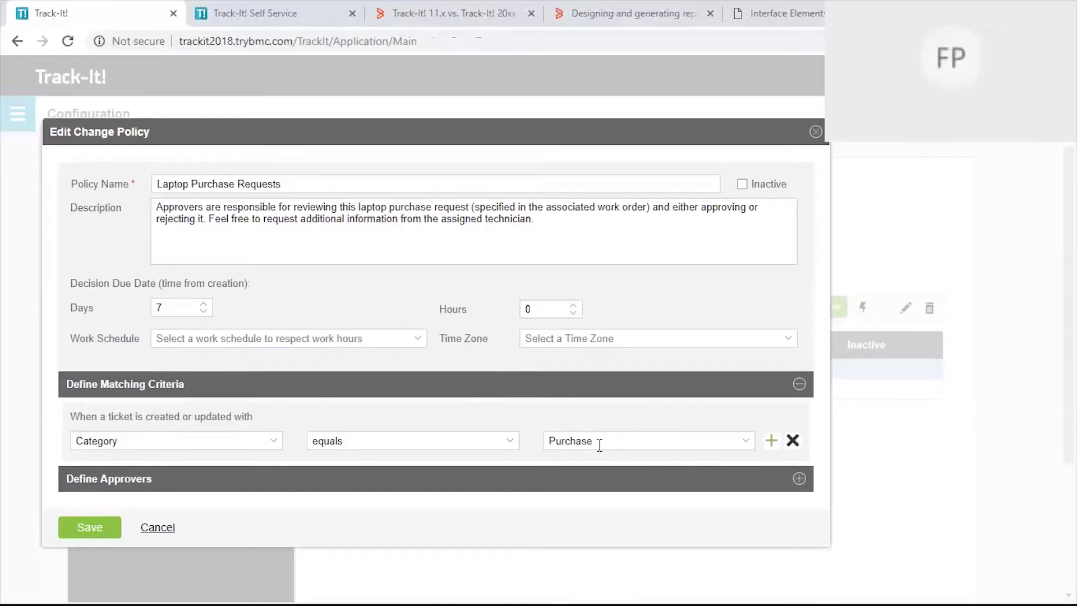
click(281, 448)
click(280, 448)
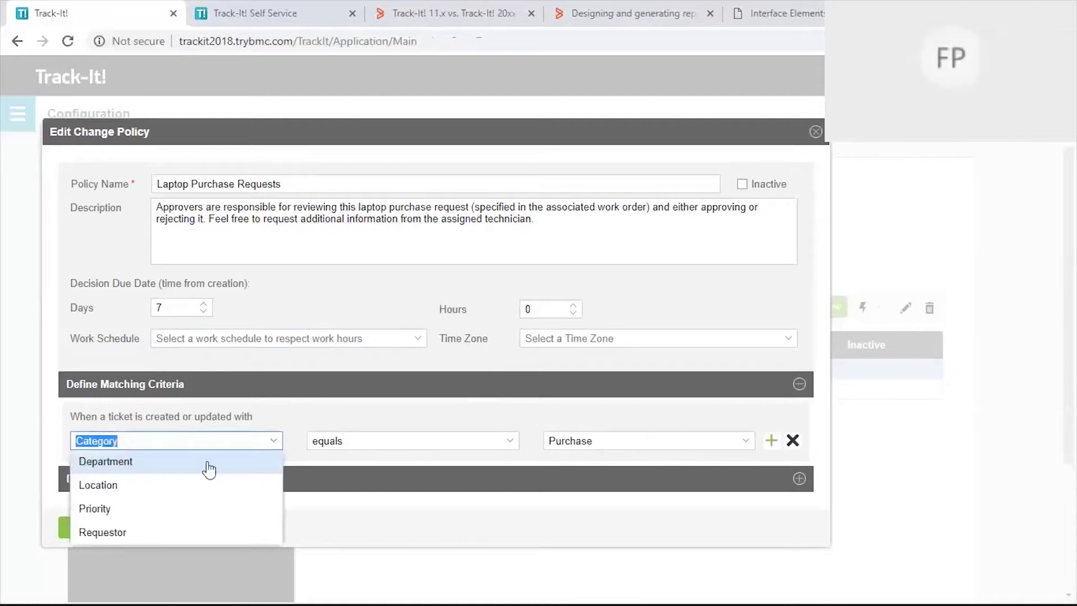
click(409, 369)
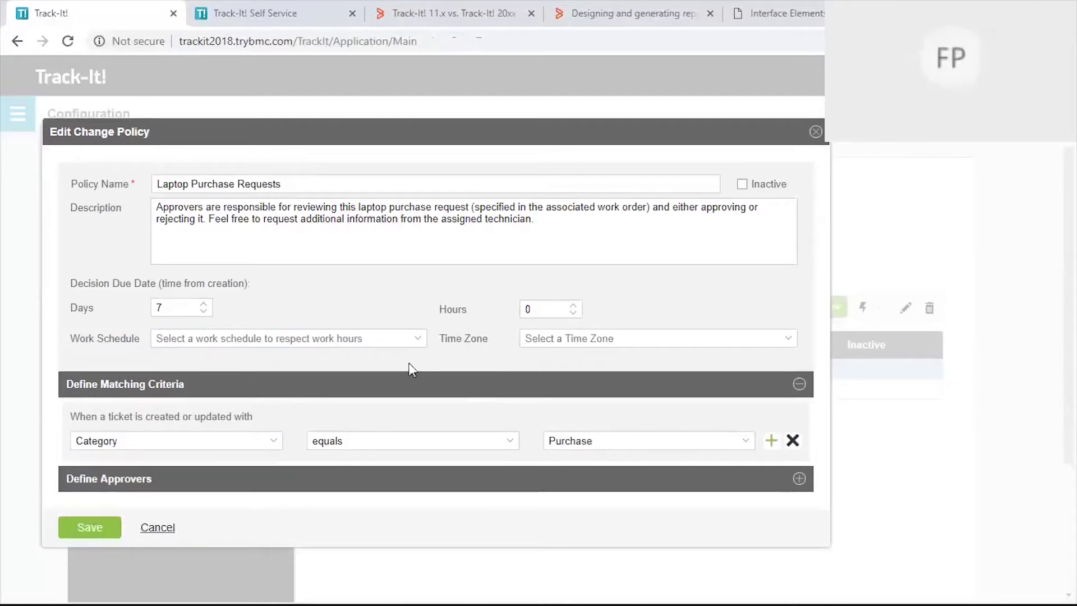
Step: Expand the policy's approver stages and replace the Stage 1 approver with Set Approver
click(799, 480)
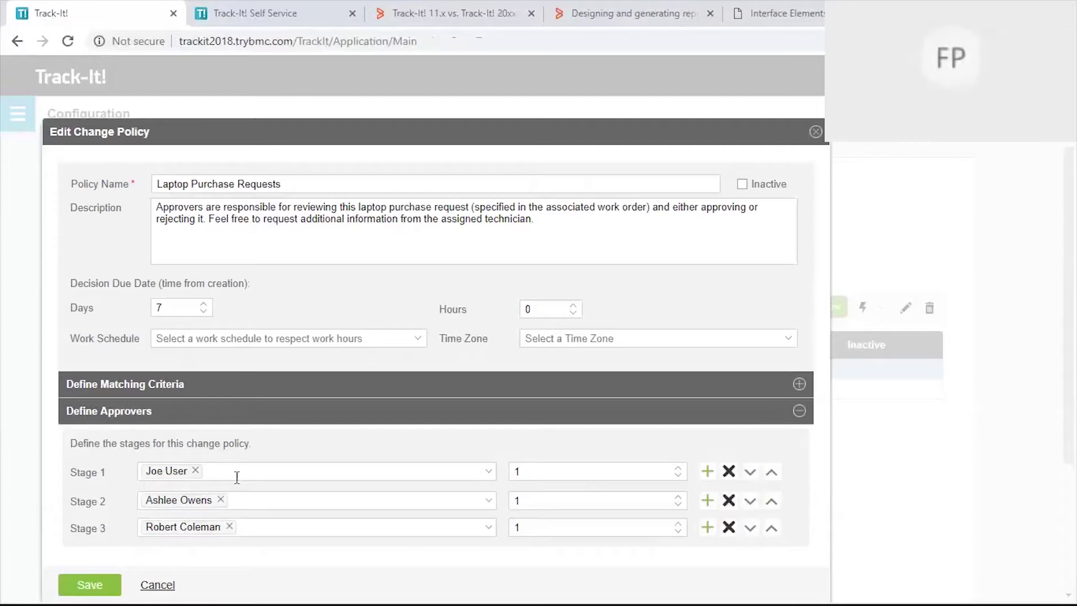
click(196, 470)
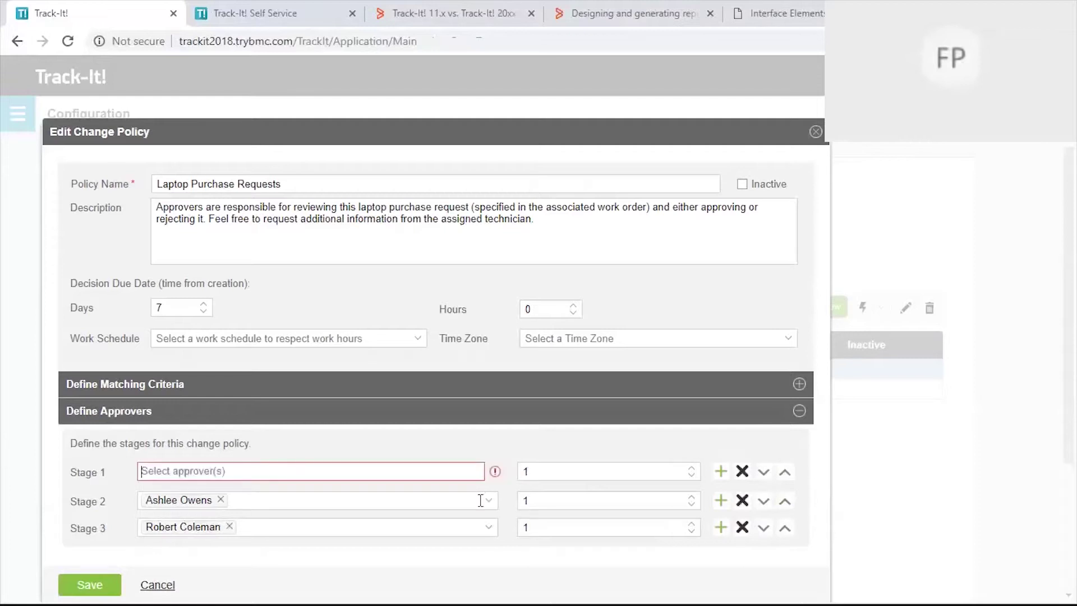
click(477, 472)
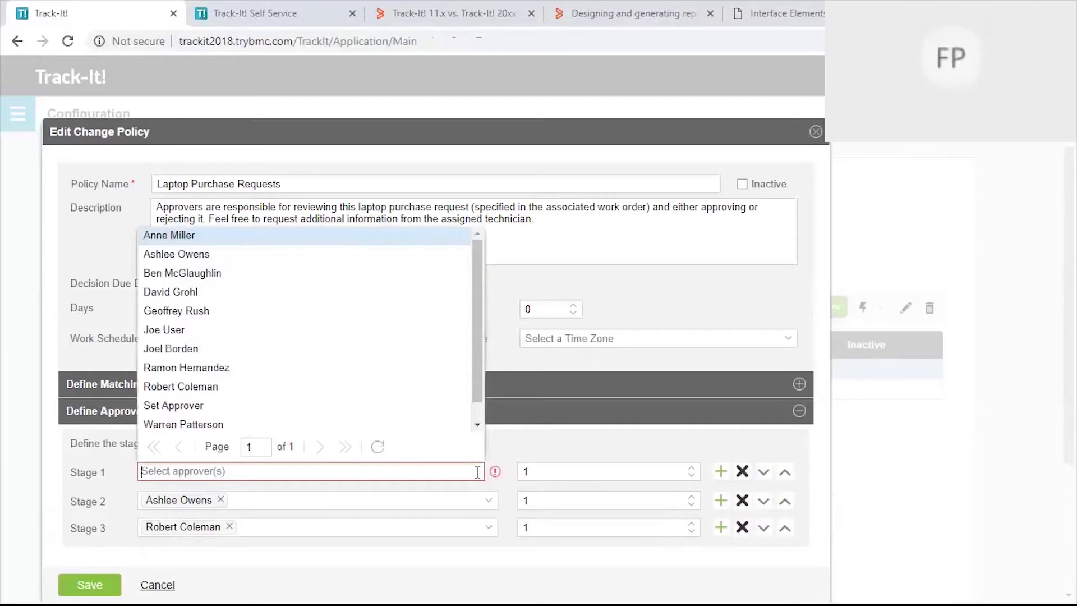
click(225, 409)
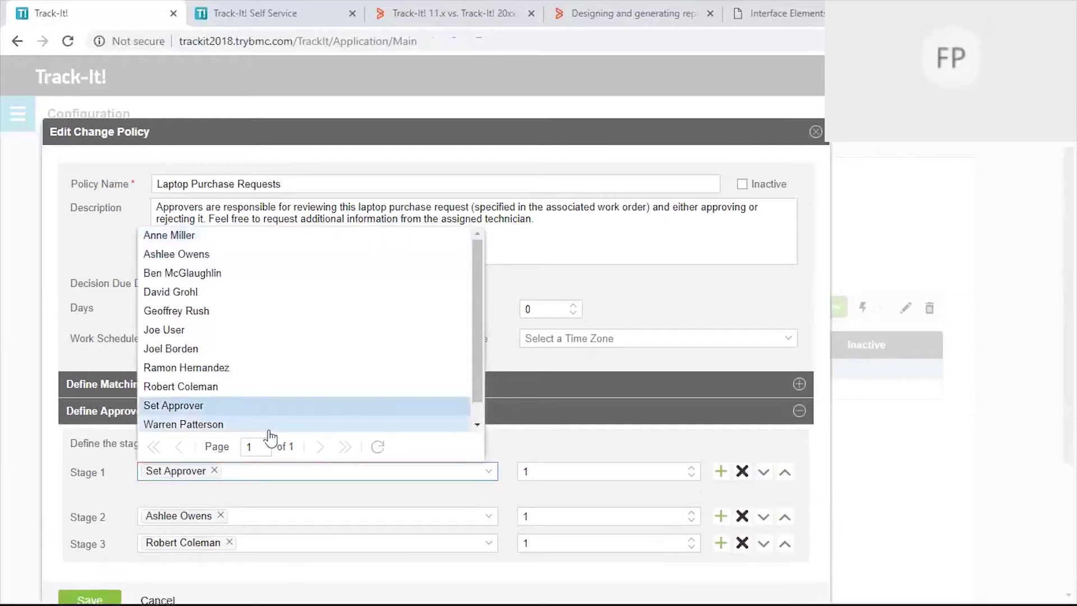
click(547, 440)
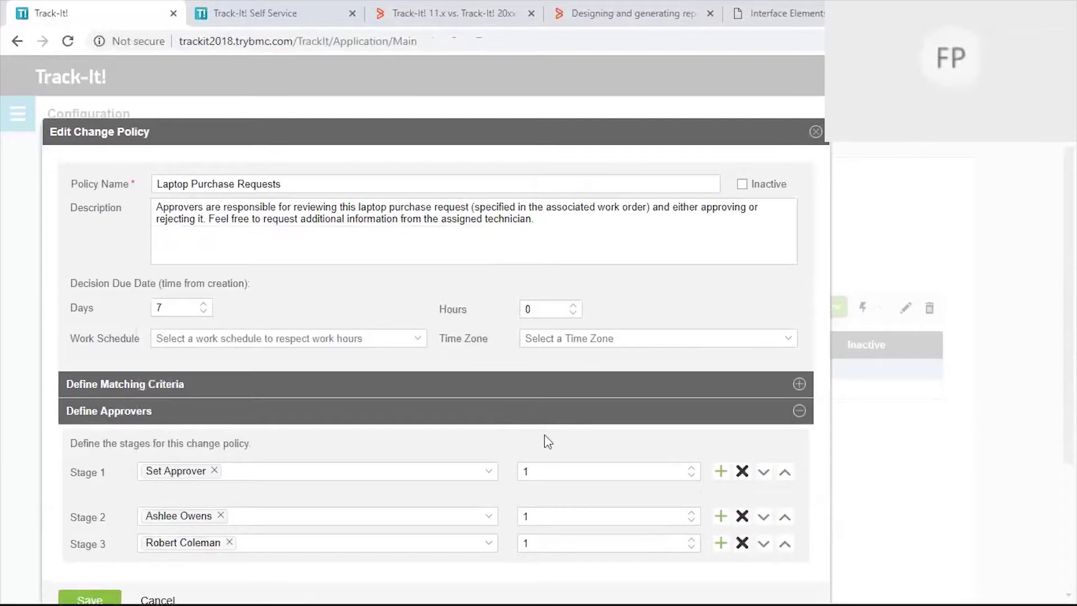
Step: Add "Please review client record and choose their manager as the first approver." as a separate paragraph at the end of the policy description
triple_click(596, 231)
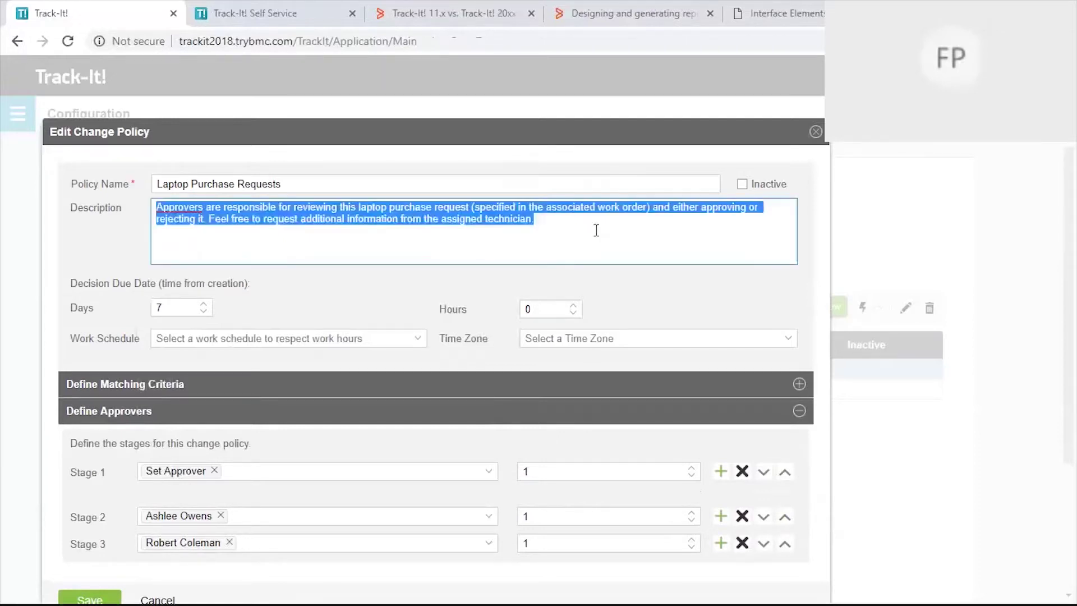
click(597, 230)
key(Return)
key(Return)
text(Please)
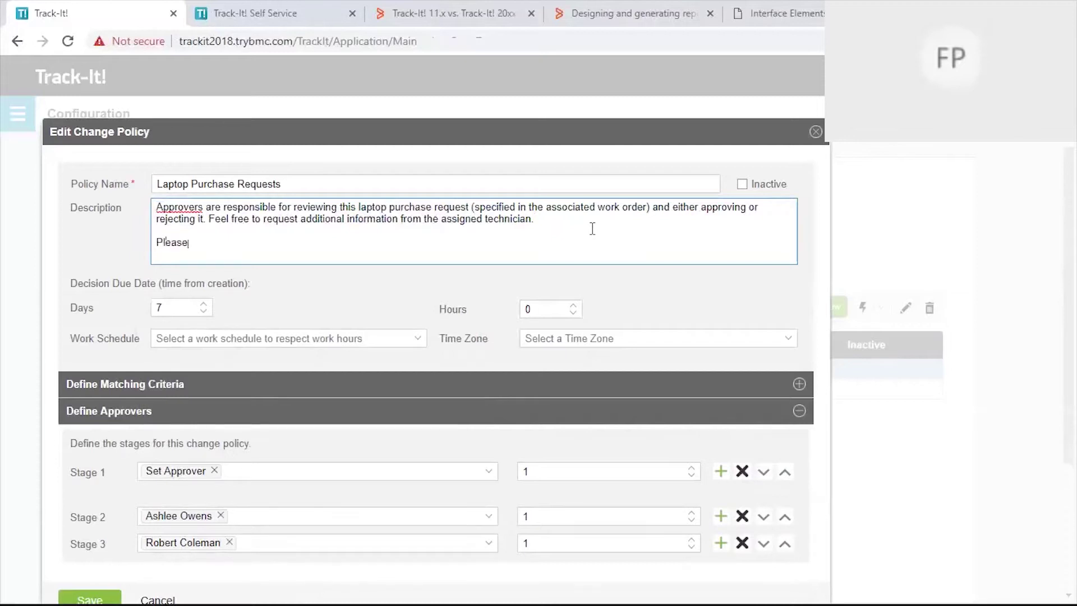
text( review client record an d choos)
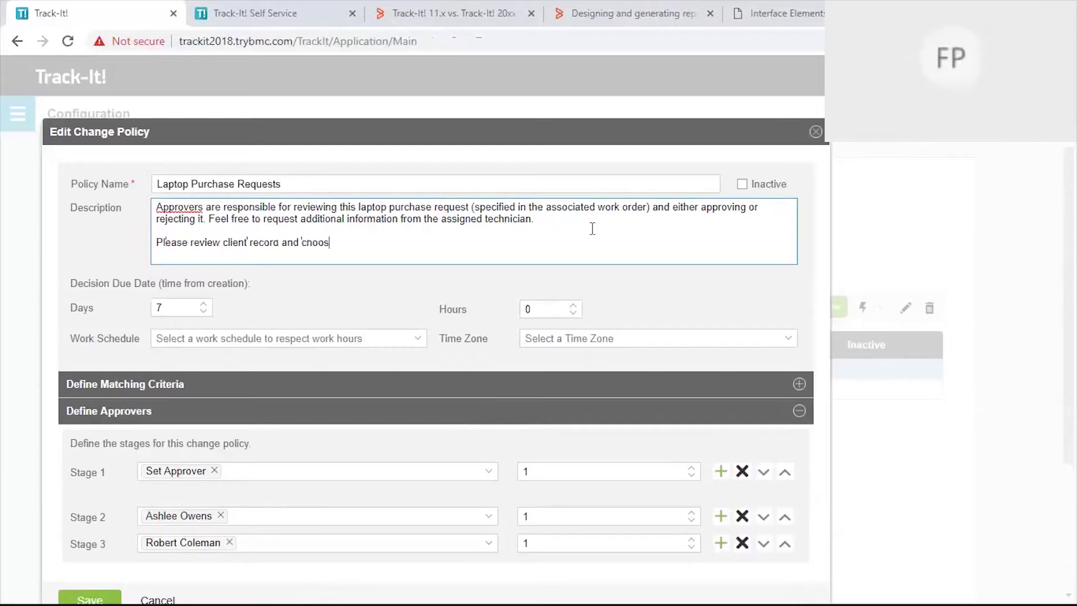
text(e their manager as the first)
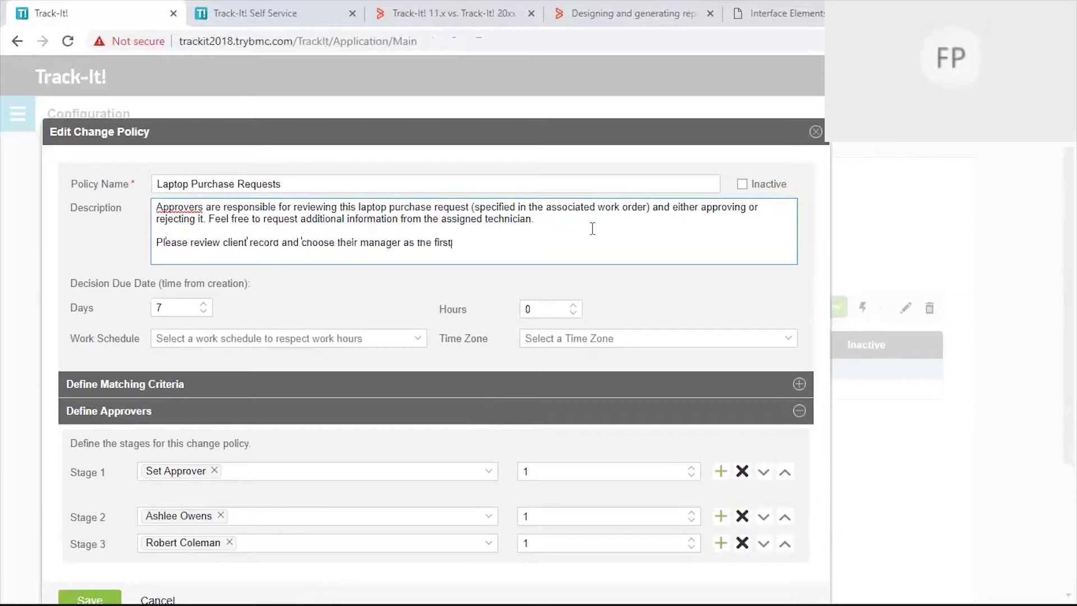
text( approver.)
double_click(482, 243)
click(539, 243)
Step: Close the Laptop Purchase Requests policy and discard its unsaved changes
click(816, 133)
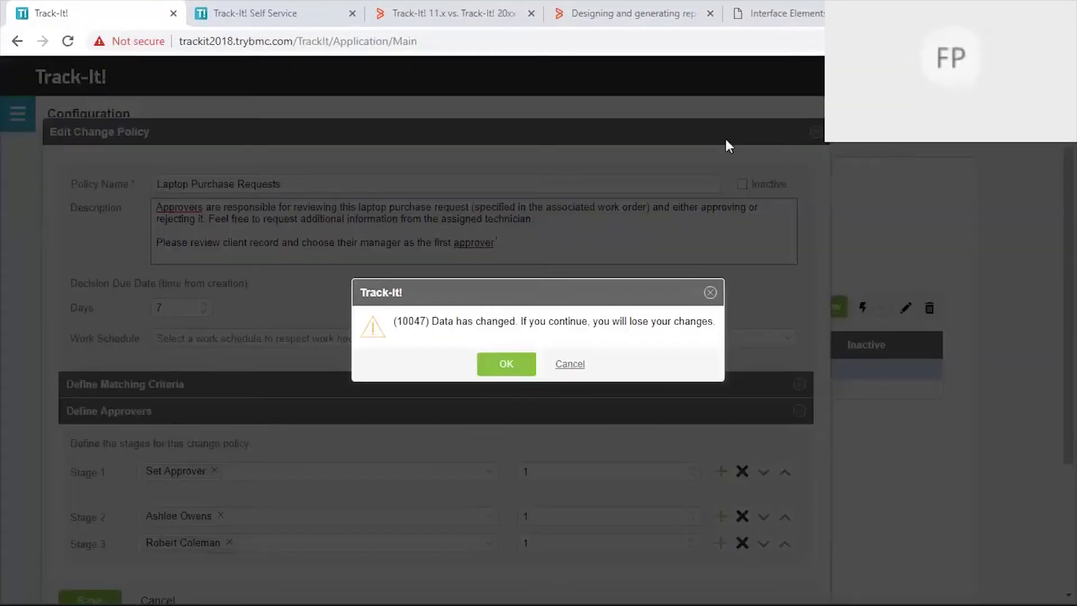
click(574, 366)
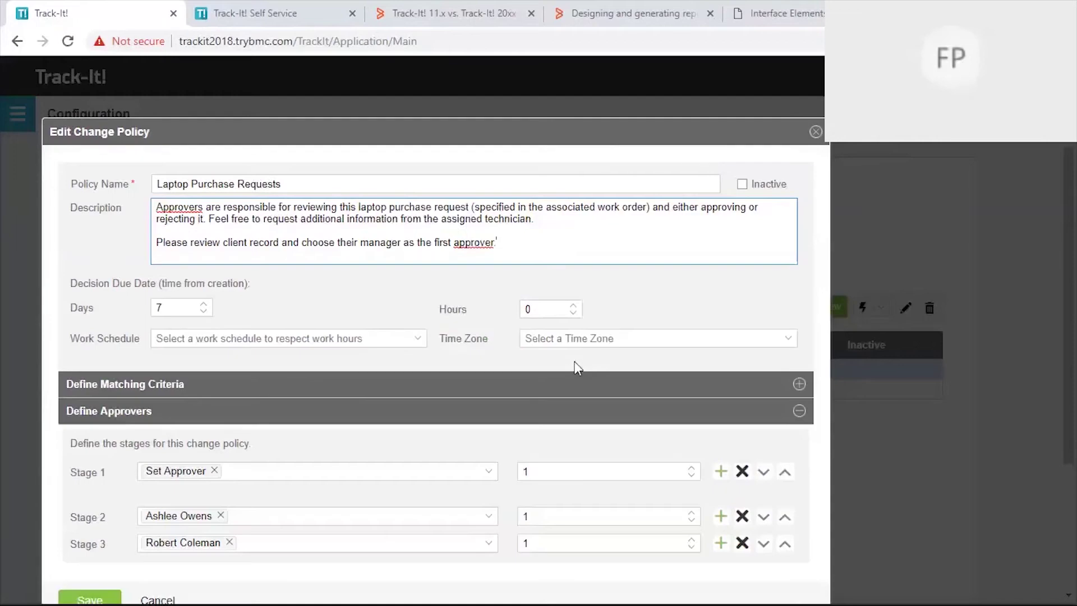
click(816, 134)
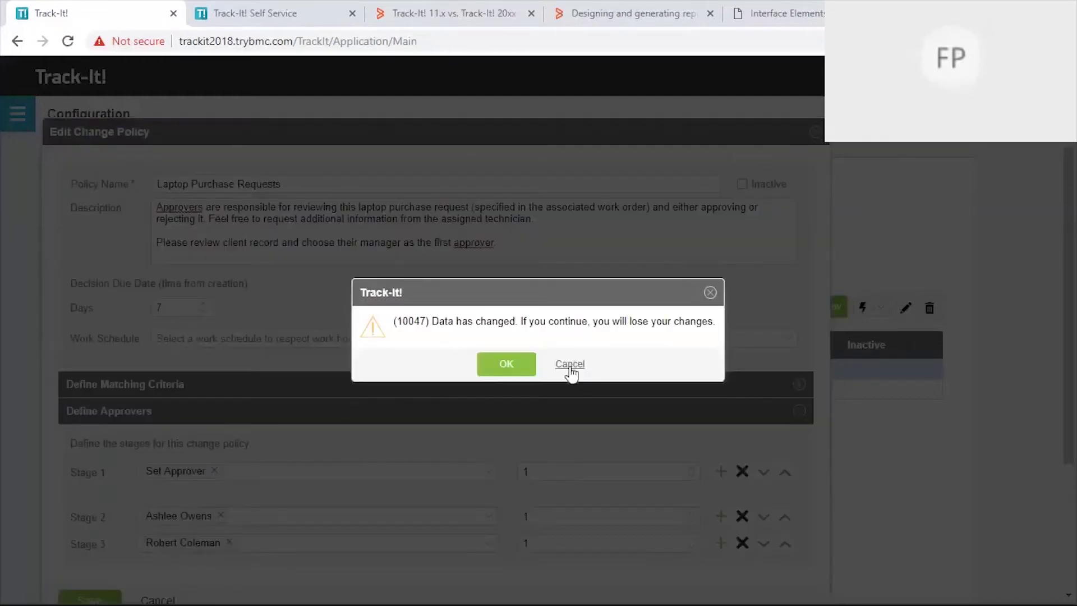
click(513, 368)
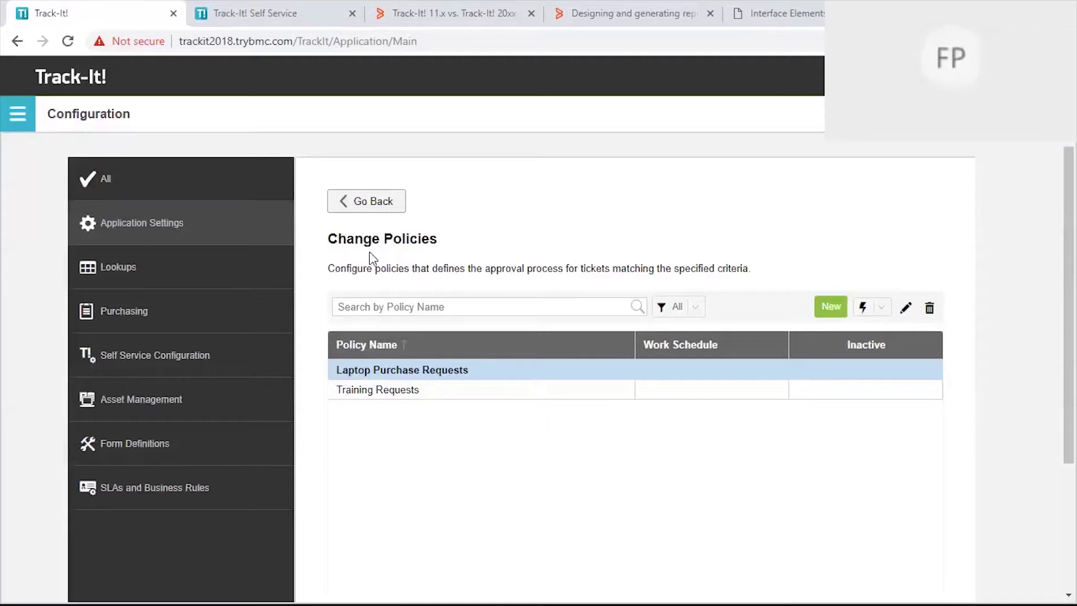
Step: Switch to Track-It! Self Service and open the "Purchase new laptop for sales" request from My Change Approvals
click(296, 16)
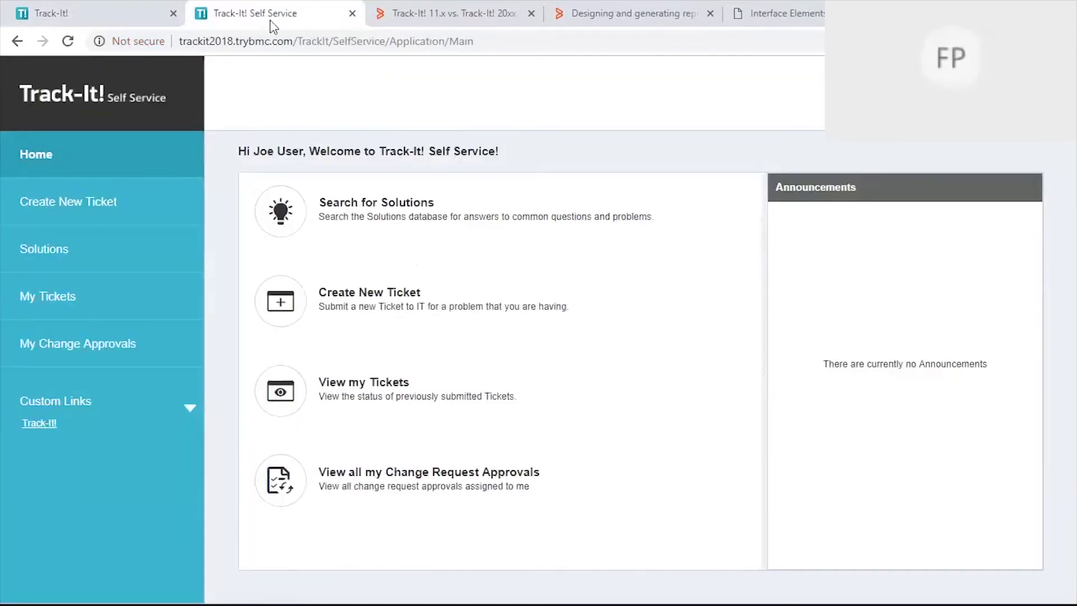
click(86, 348)
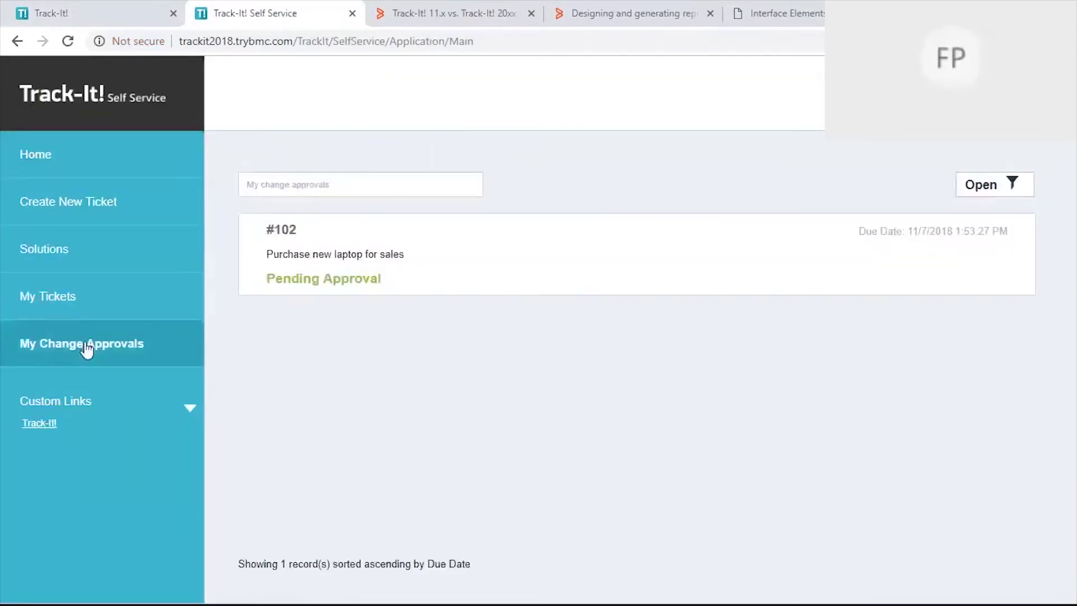
click(331, 289)
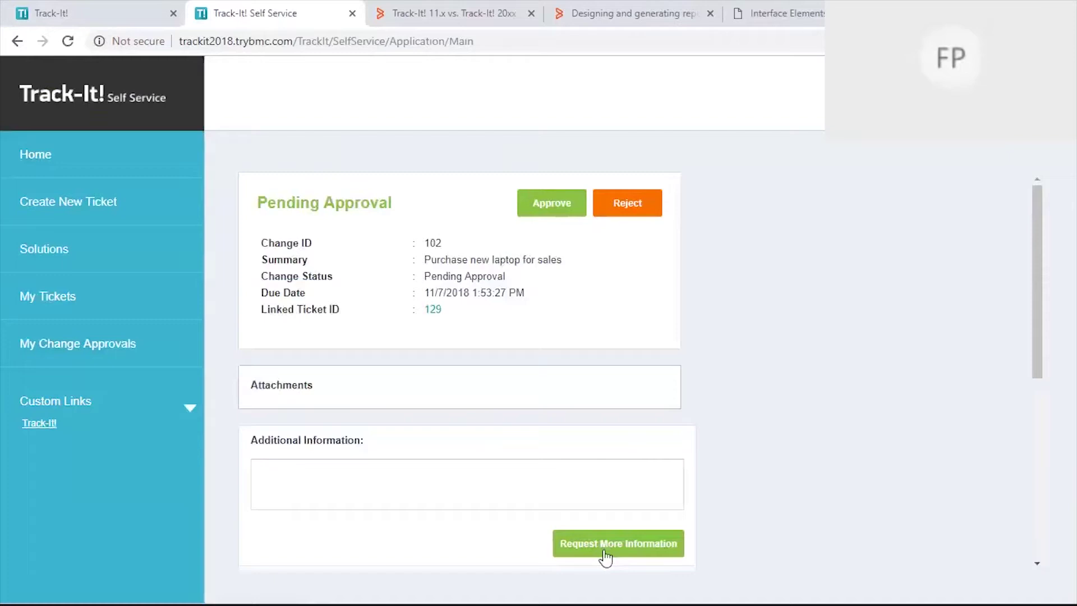
Step: Request more information on the laptop purchase approval with the text "I would like more detail on why they need a 50 inch monitor"
click(434, 491)
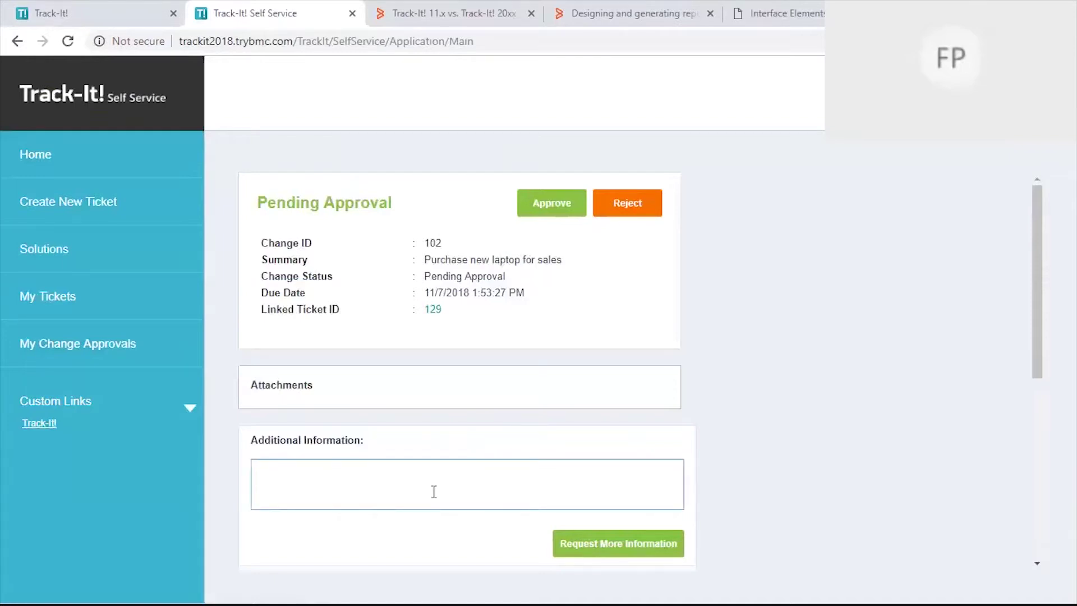
text(I would like more de)
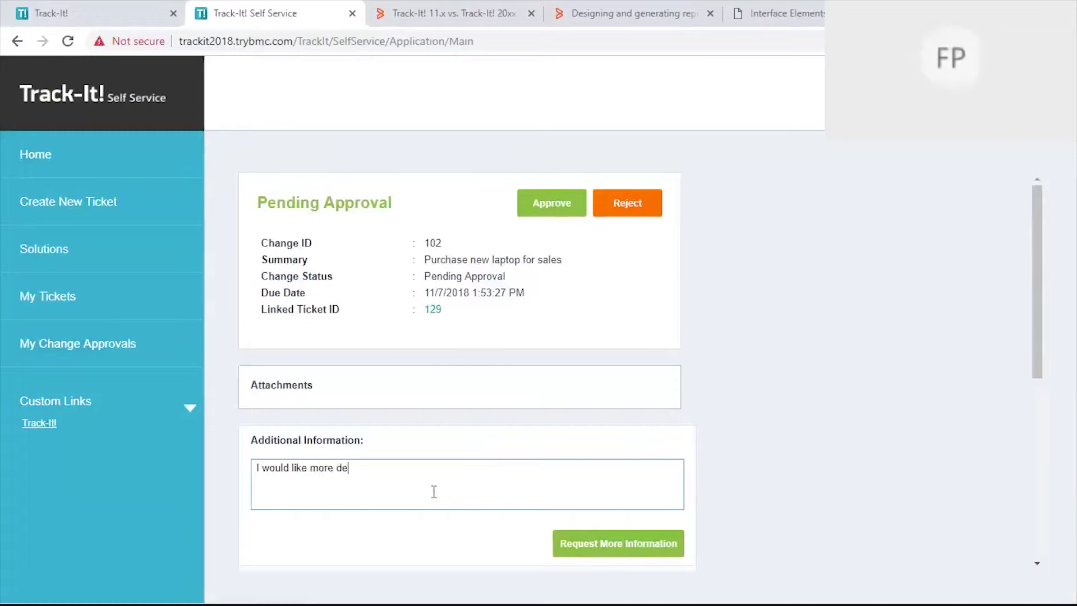
text(tail on why they need a )
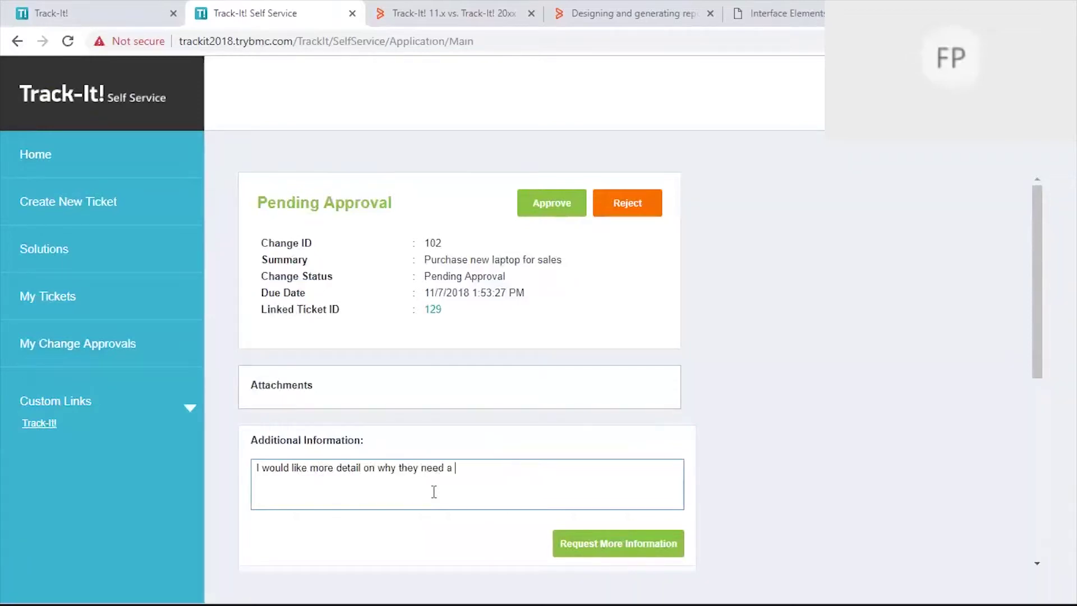
text(50 inch monitor)
click(631, 555)
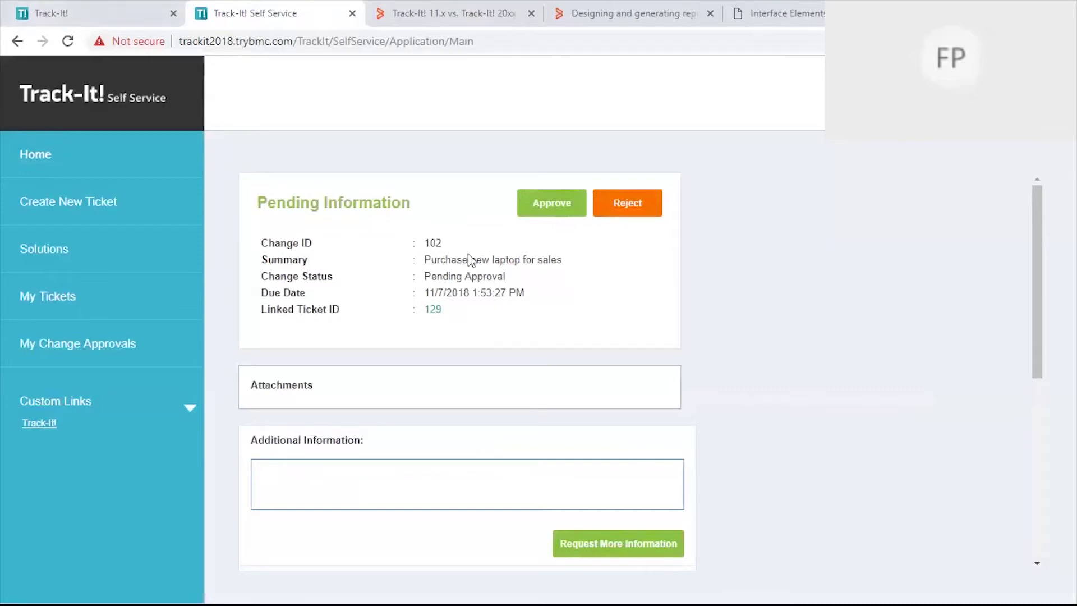
Step: Switch back to the Track-It! technician application and open the "Purchase new laptop for sales" change request in Change Management
click(64, 20)
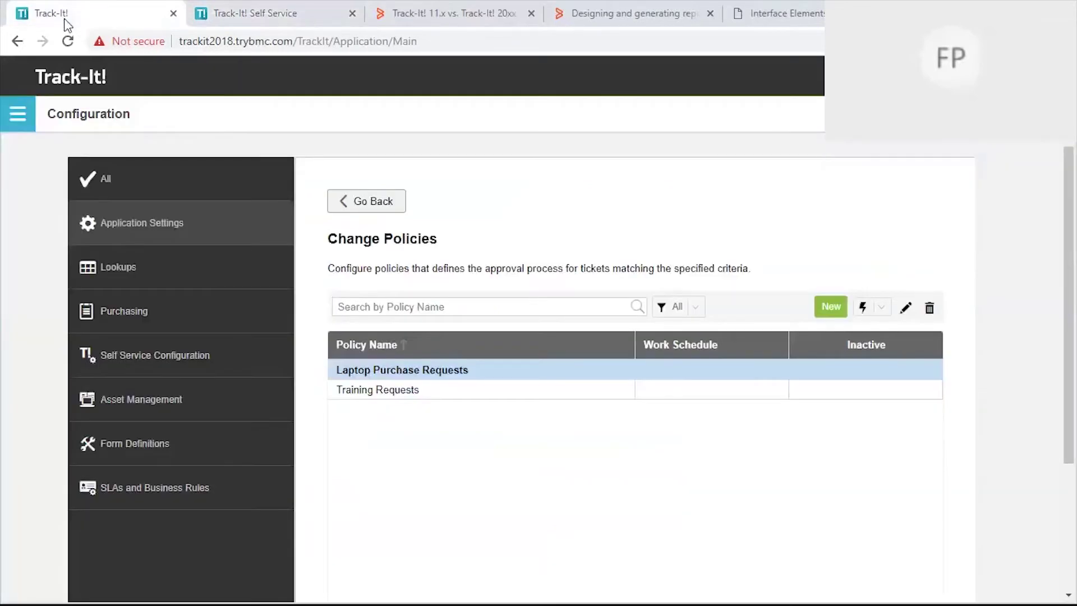
click(18, 114)
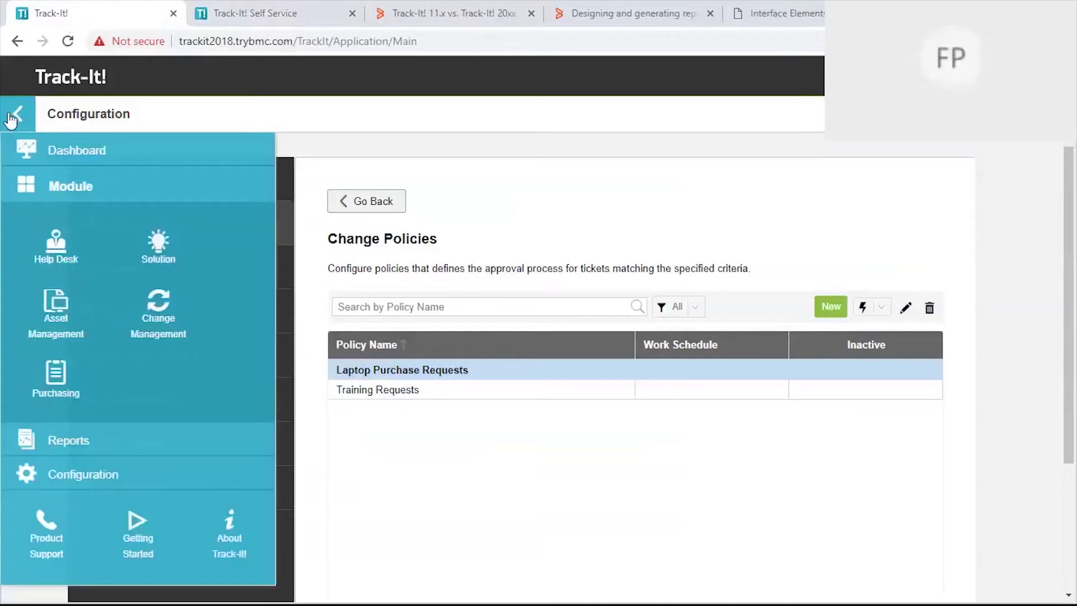
click(159, 323)
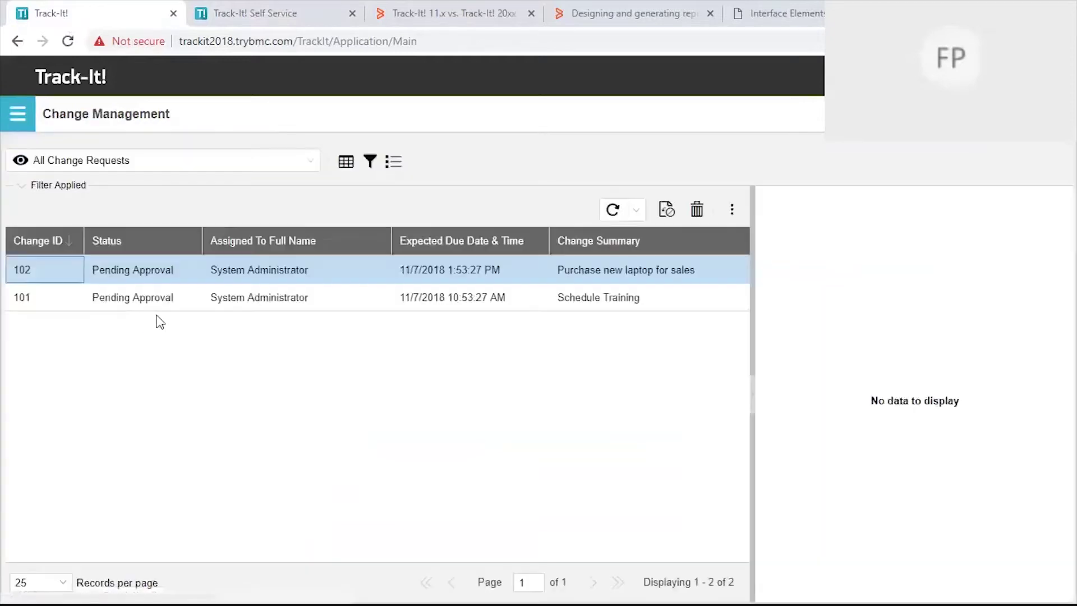
click(77, 273)
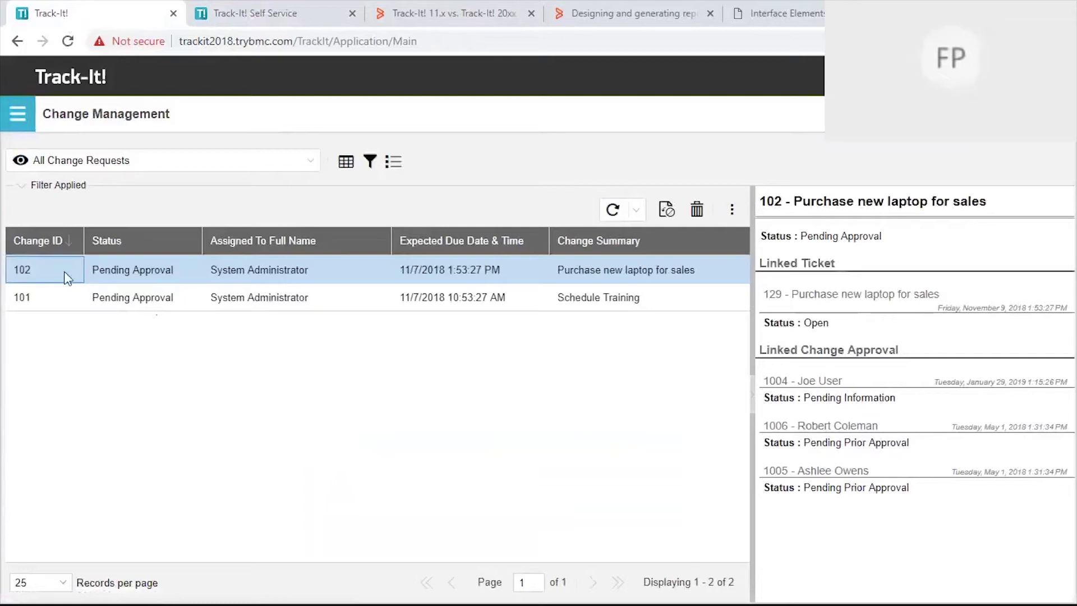
double_click(64, 271)
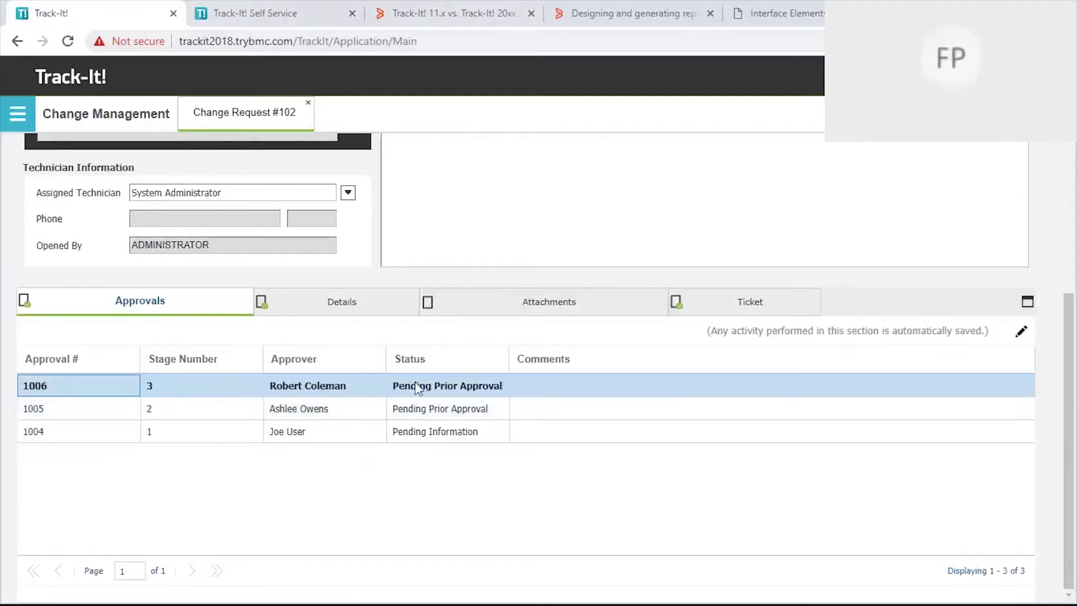
Step: Open the change request's stage 3 approval and examine its review history and approver decision
click(552, 390)
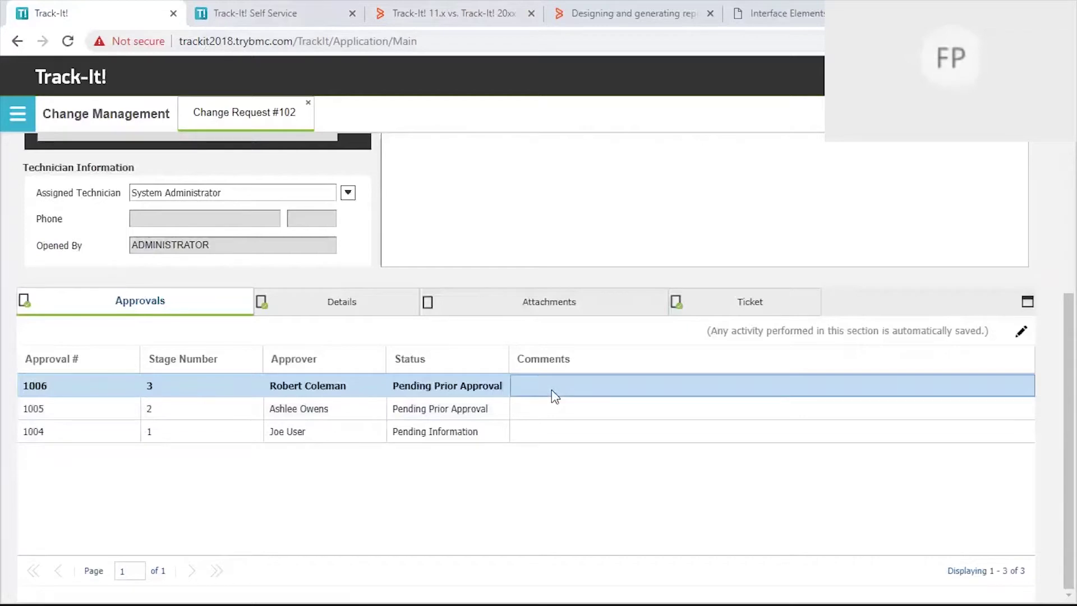
double_click(422, 386)
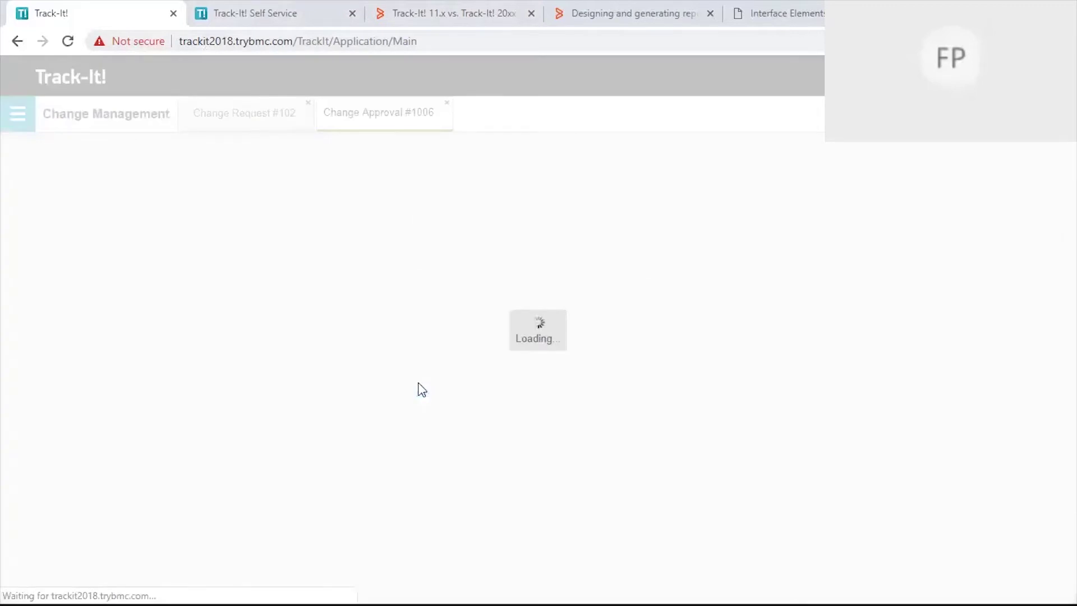
scroll(590, 424, down, 4)
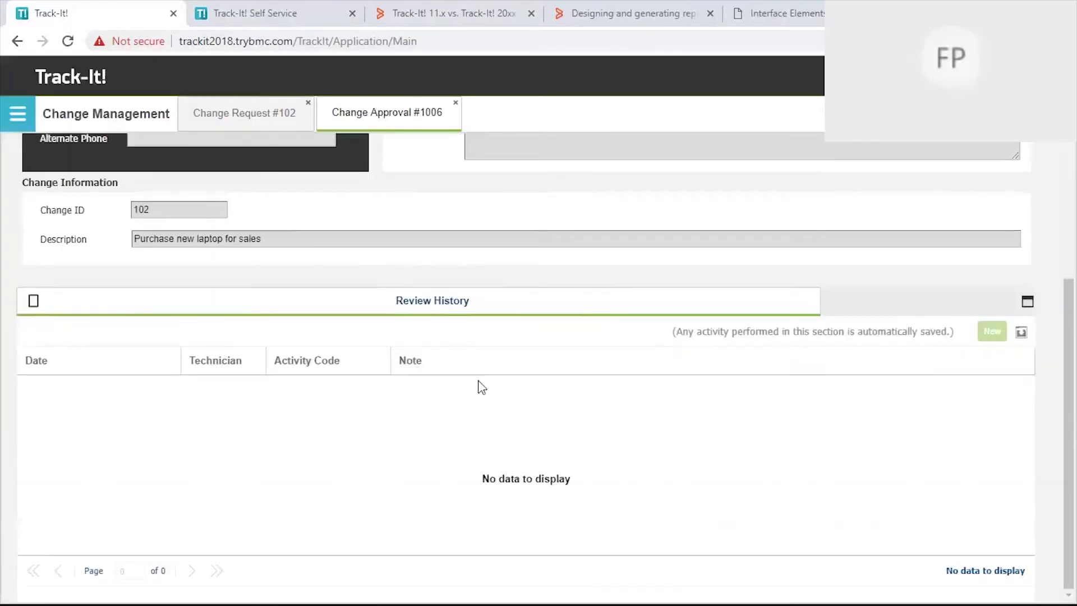
scroll(478, 382, up, 3)
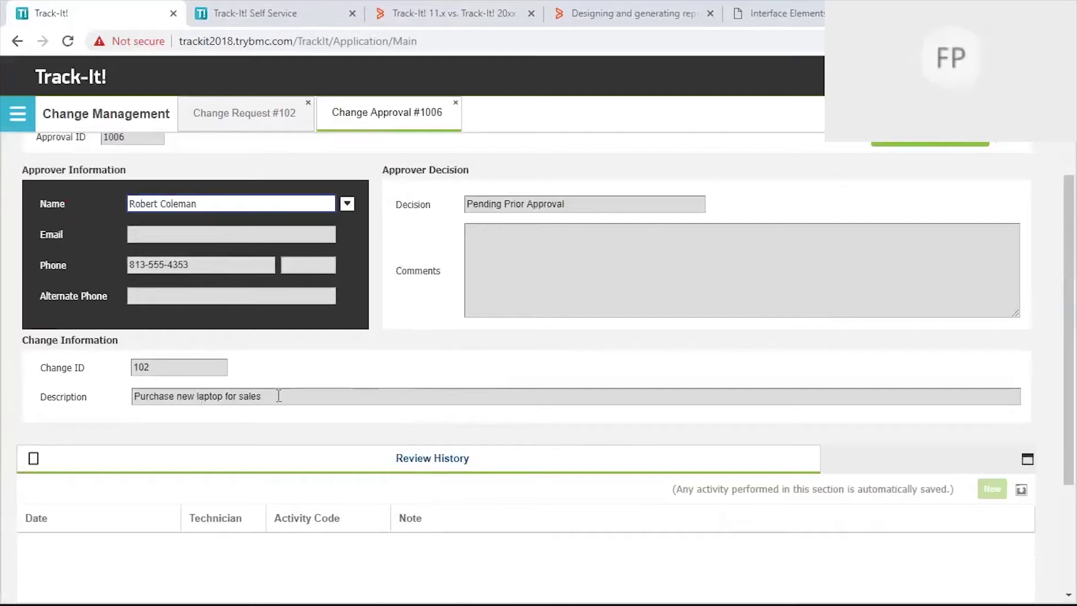
Step: Review the stage 3 approval's approver information, decision comments and review history
scroll(499, 234, up, 1)
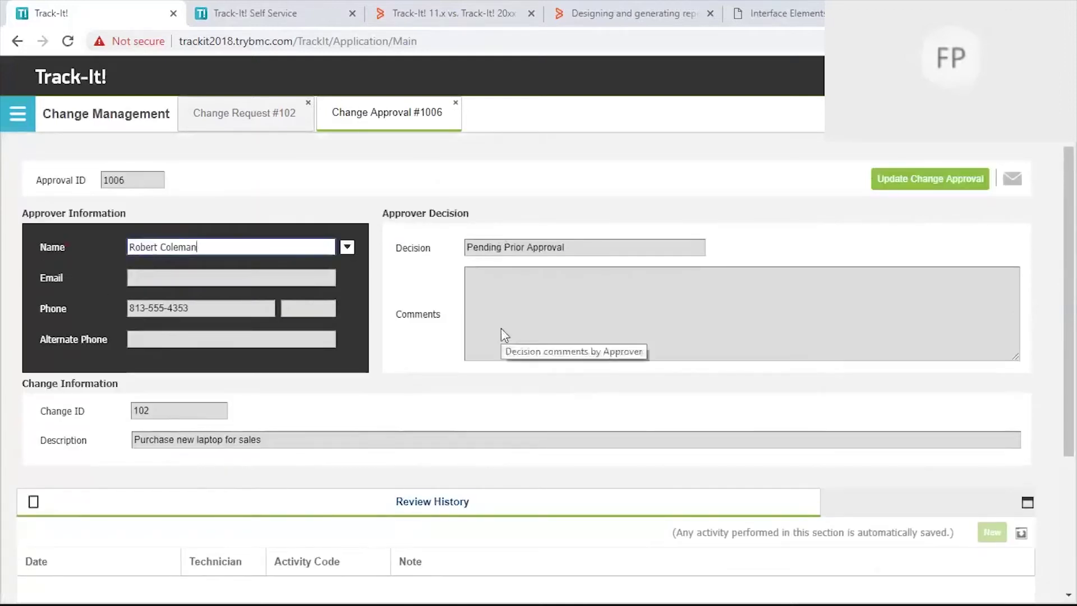
scroll(500, 331, down, 3)
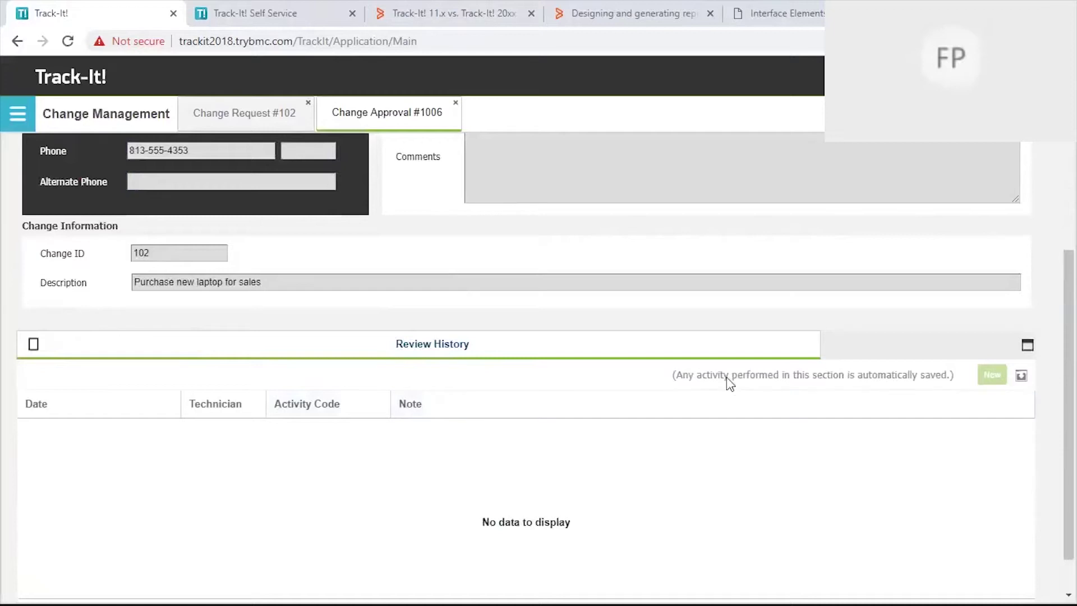
click(452, 357)
click(451, 357)
scroll(659, 458, up, 3)
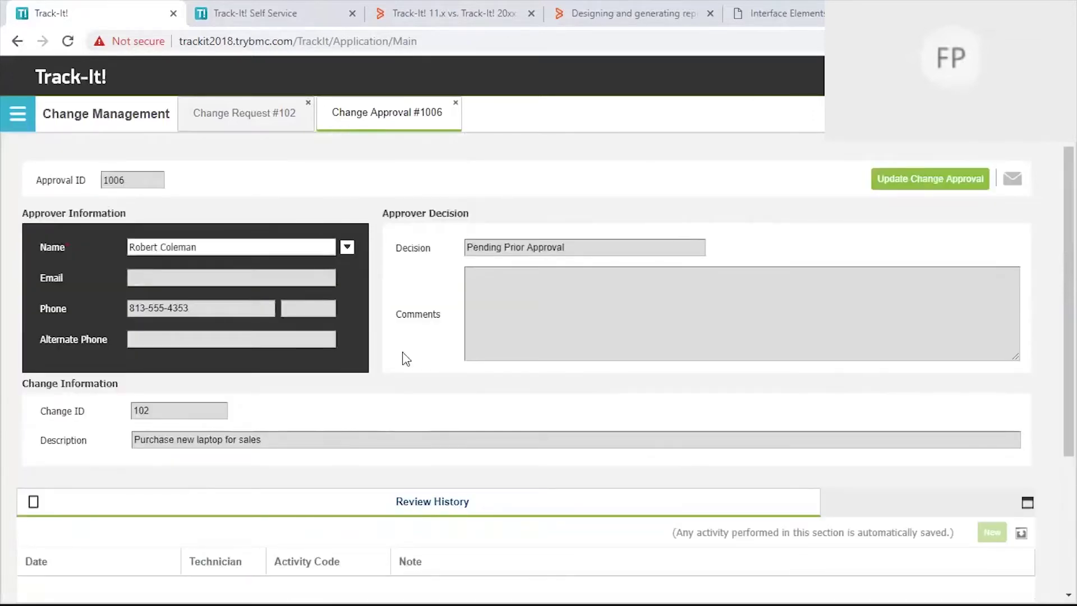
scroll(418, 386, down, 3)
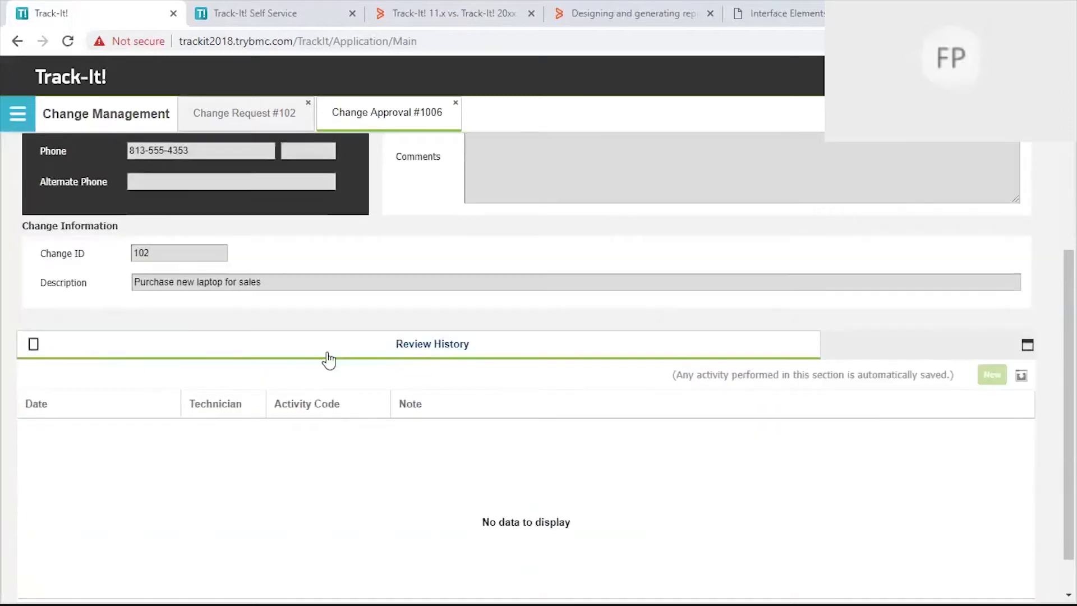
scroll(373, 337, up, 3)
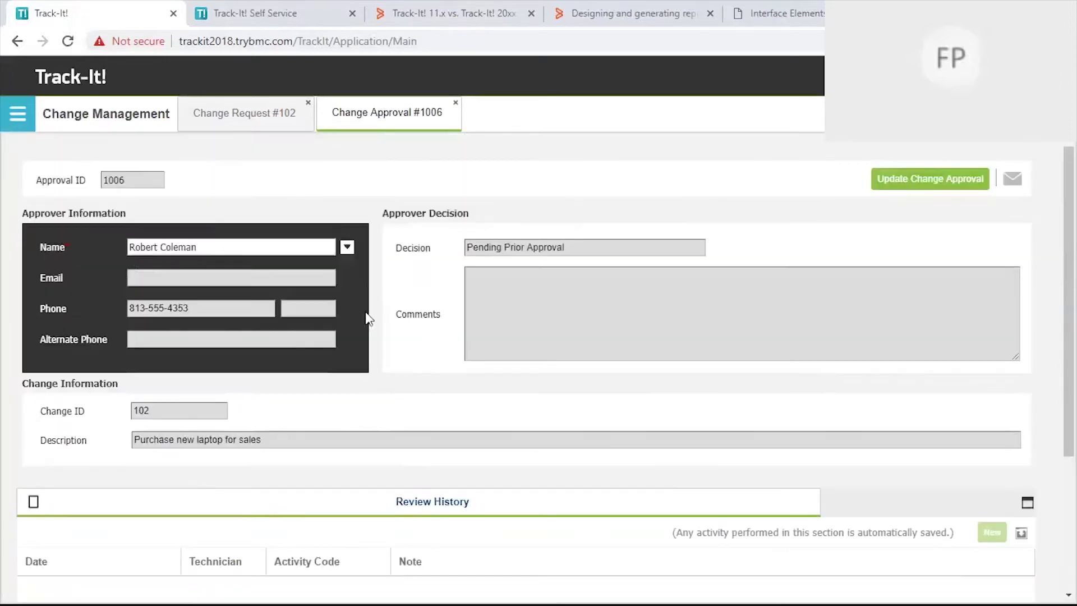
Step: Return to the laptop purchase change request and view its "Approver decision updated" entry in the change details
click(244, 127)
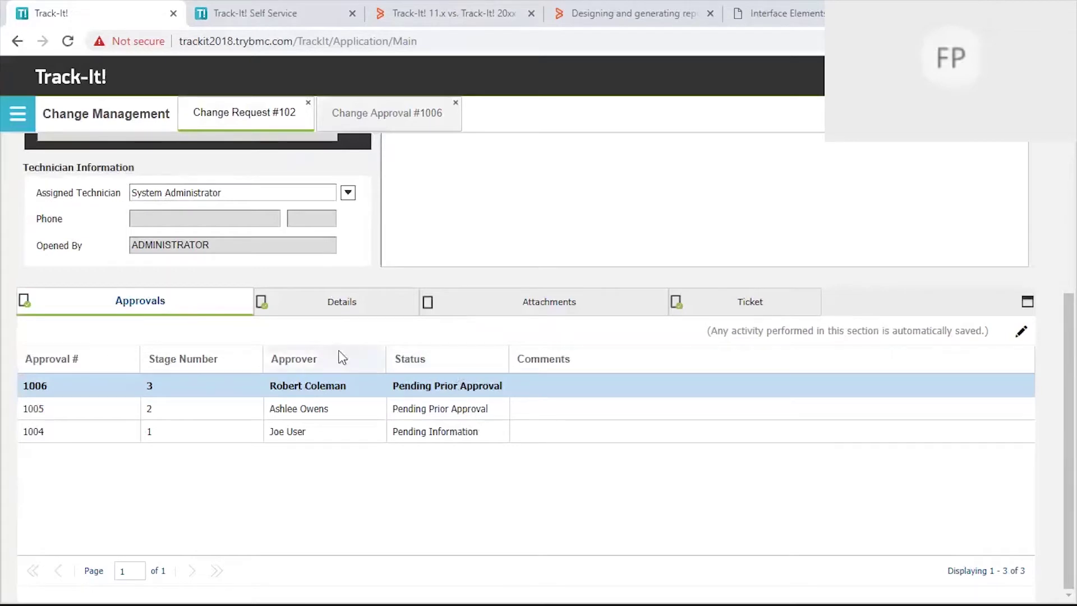
click(321, 310)
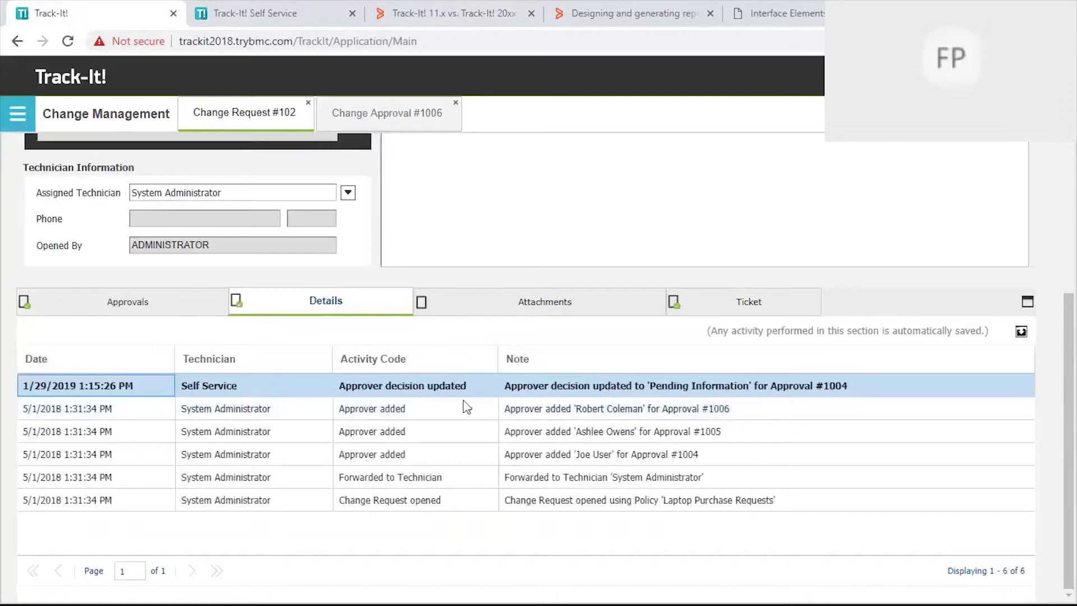
click(534, 390)
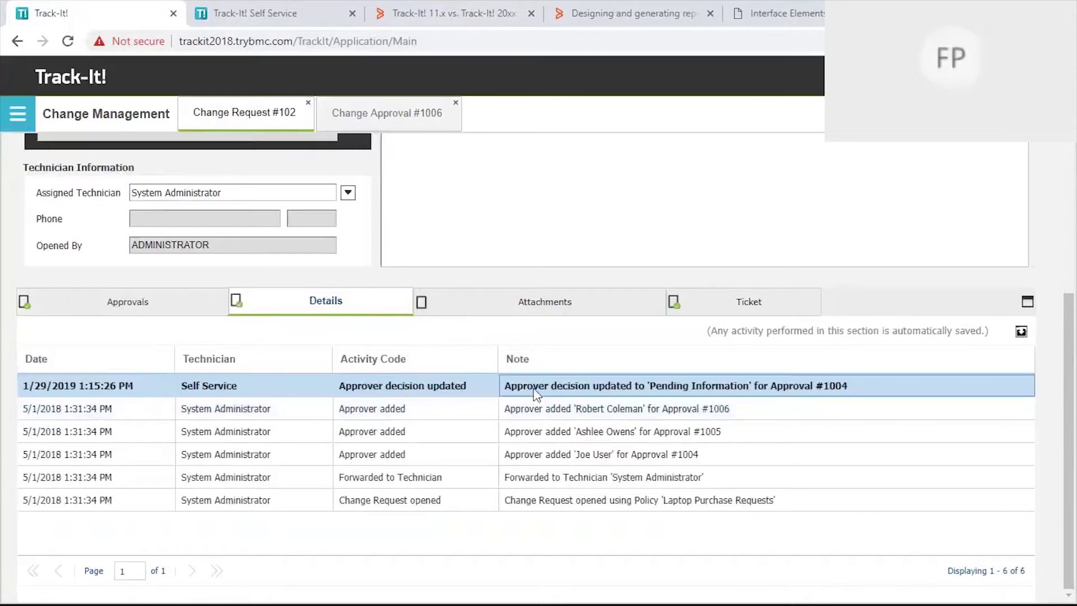
double_click(538, 392)
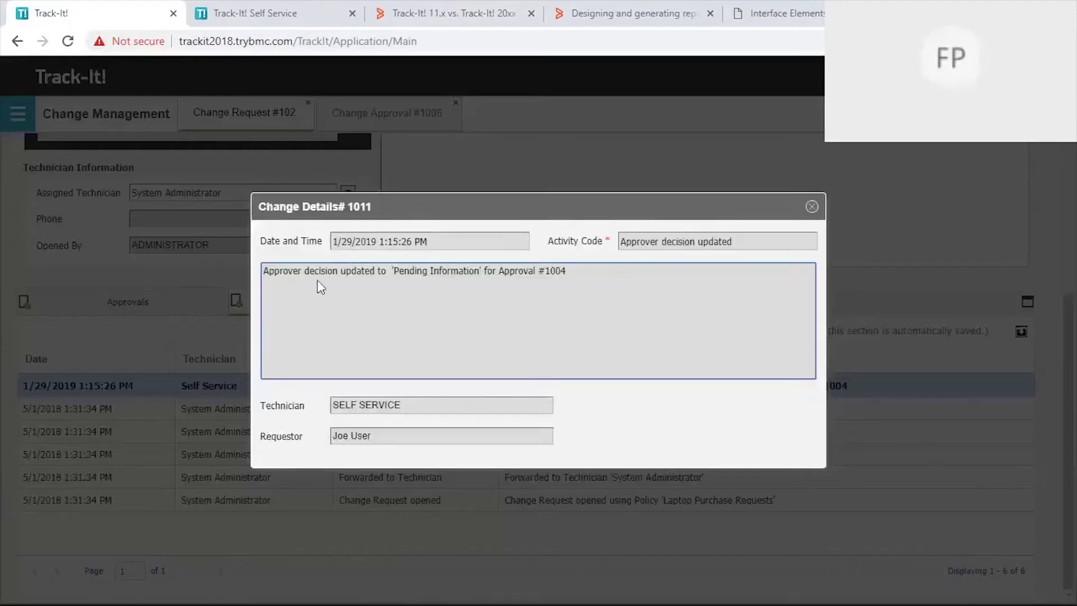
click(812, 208)
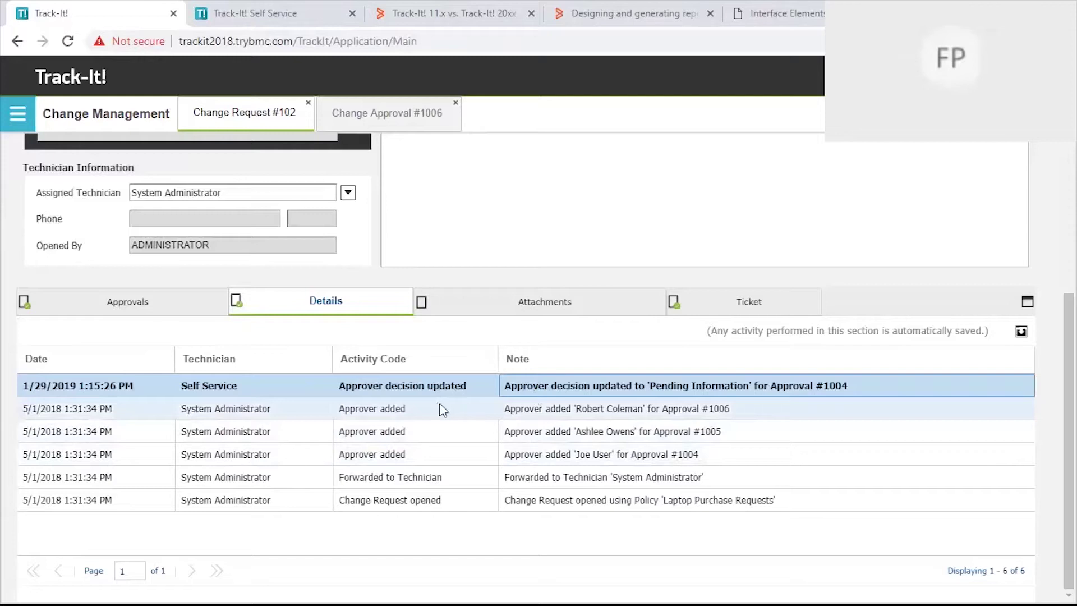
Step: Review the change request's approval stages, statuses and comments along with its policy and change information
click(103, 305)
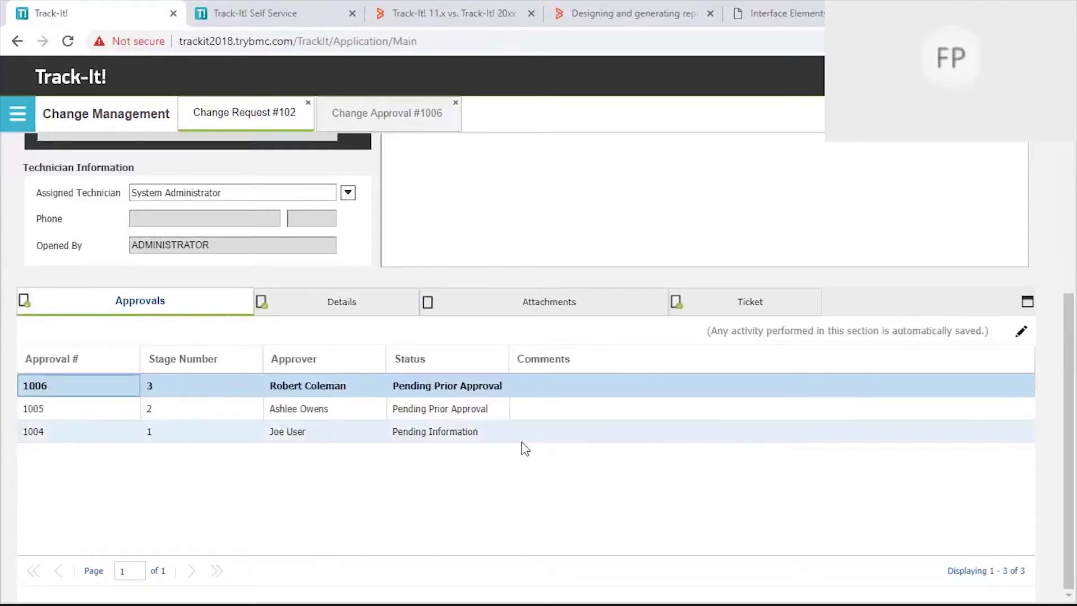
click(565, 385)
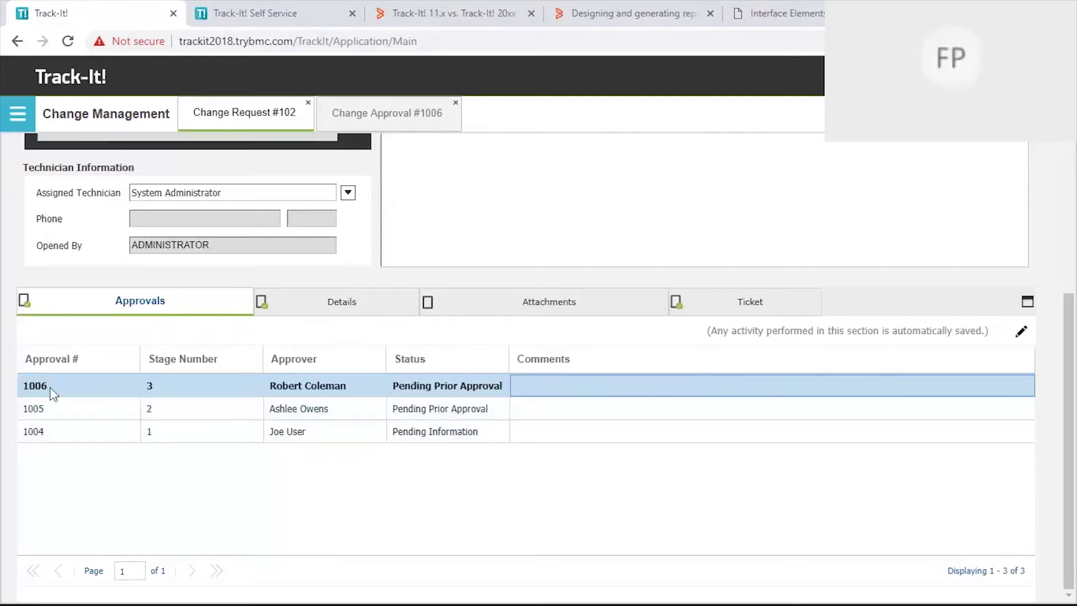
scroll(526, 472, up, 4)
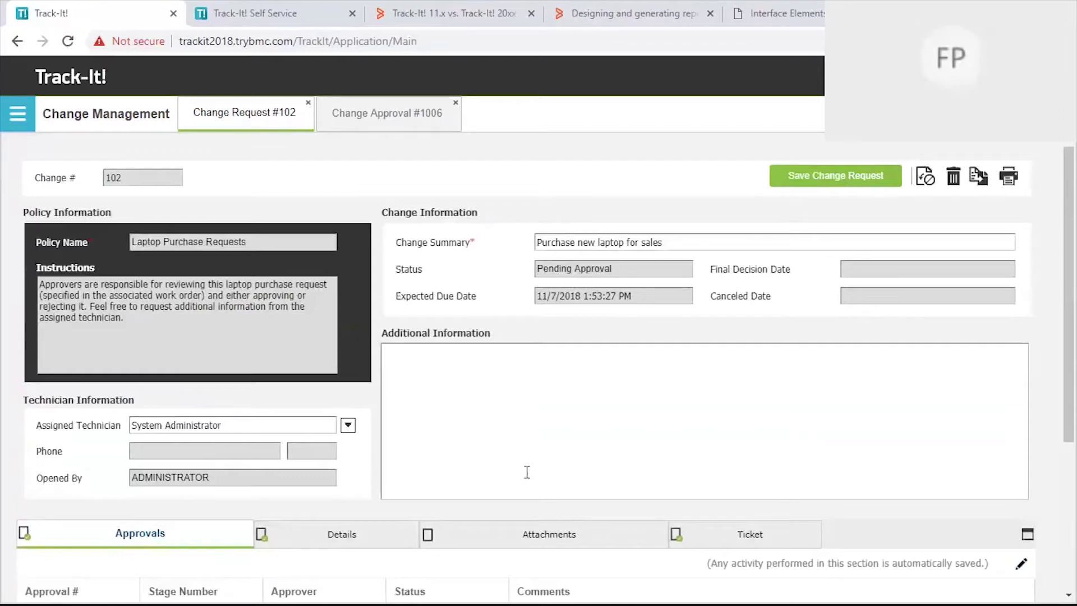
scroll(527, 472, down, 3)
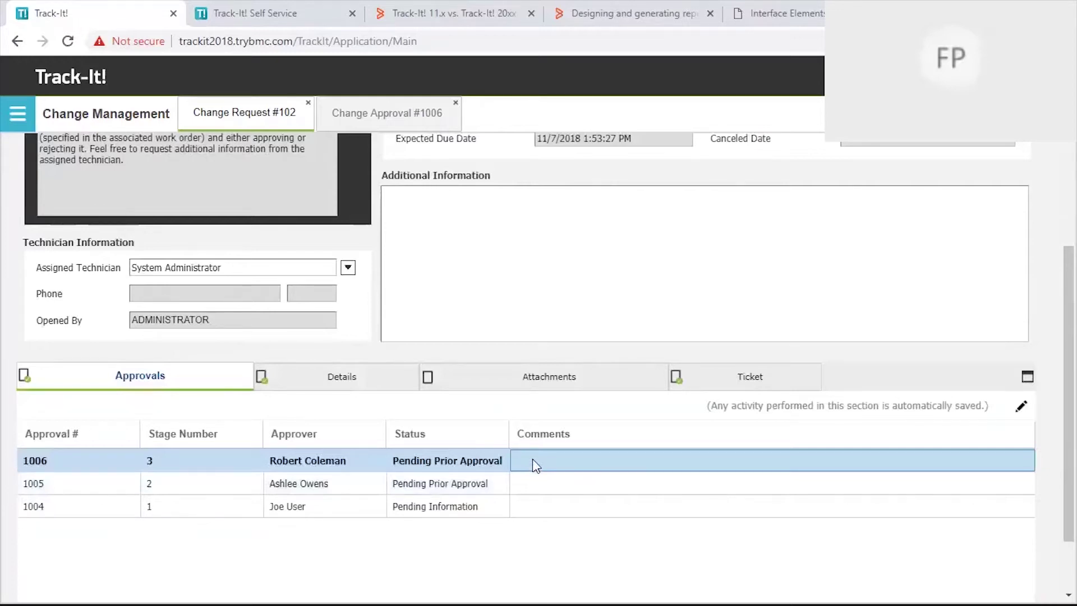
scroll(533, 459, up, 3)
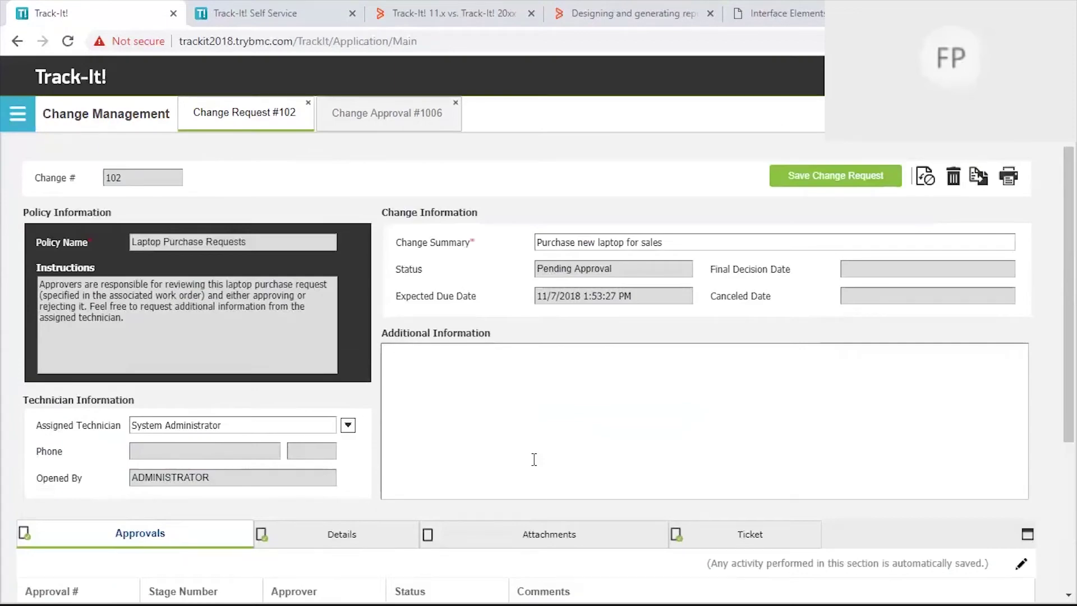
scroll(534, 459, down, 3)
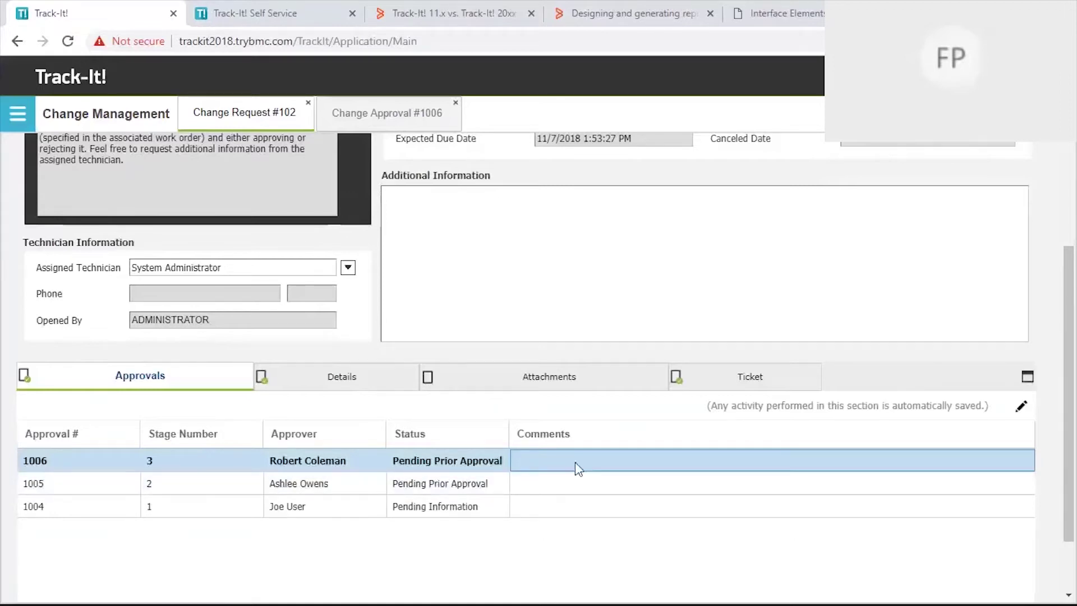
scroll(575, 463, up, 3)
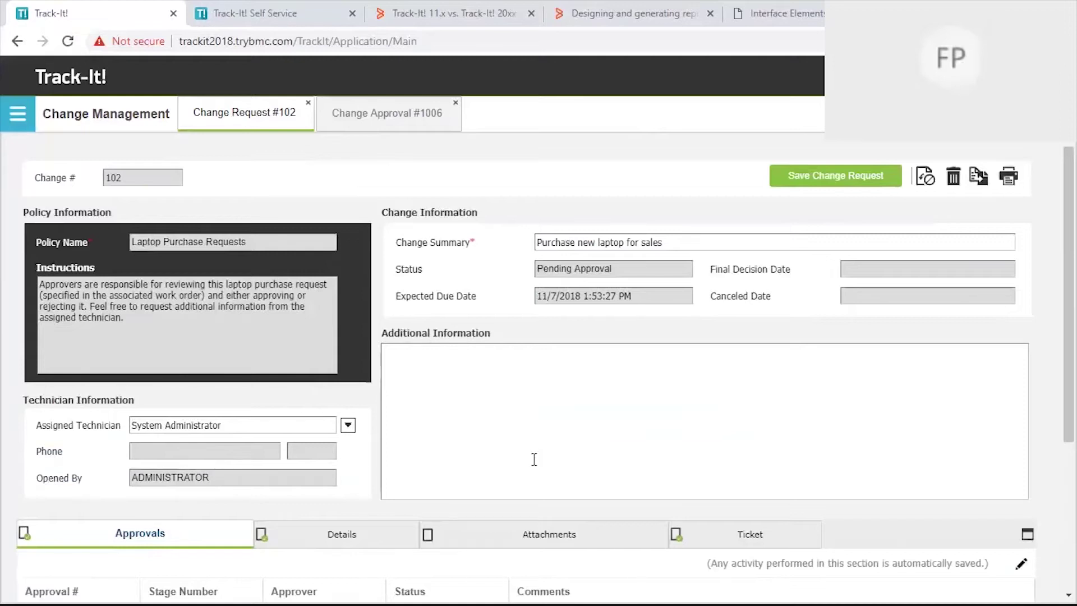
Step: Go back to the stage 3 approval and recheck its decision and review history
click(380, 129)
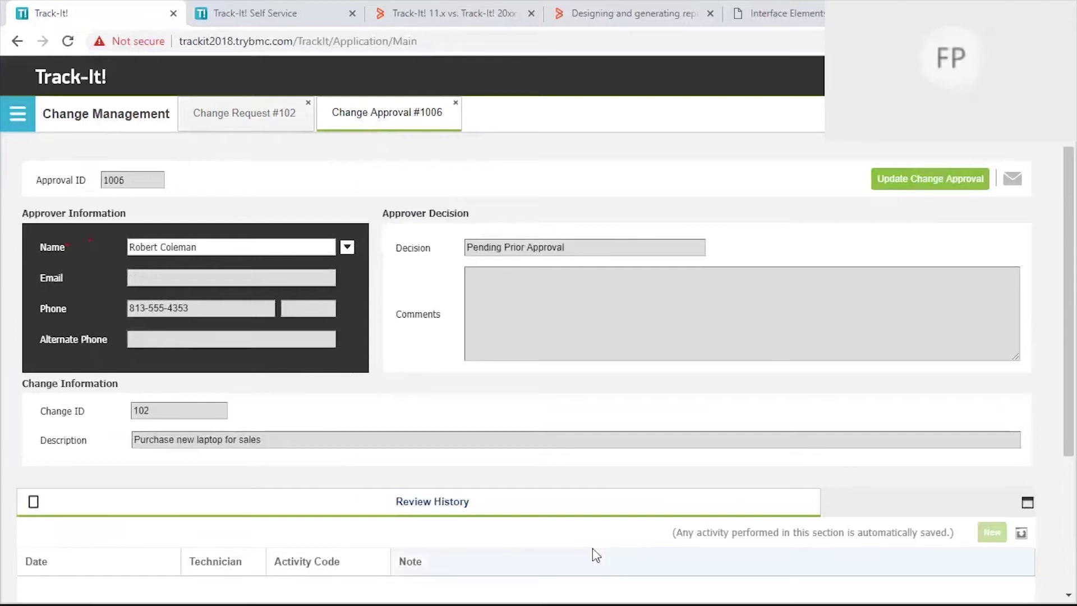
scroll(592, 547, down, 3)
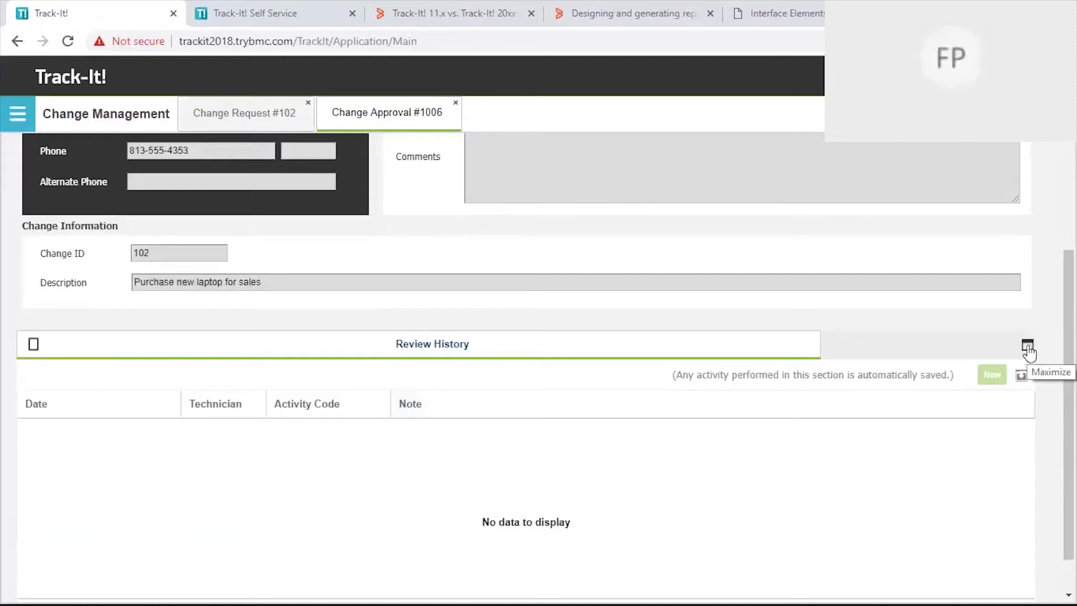
scroll(531, 483, up, 3)
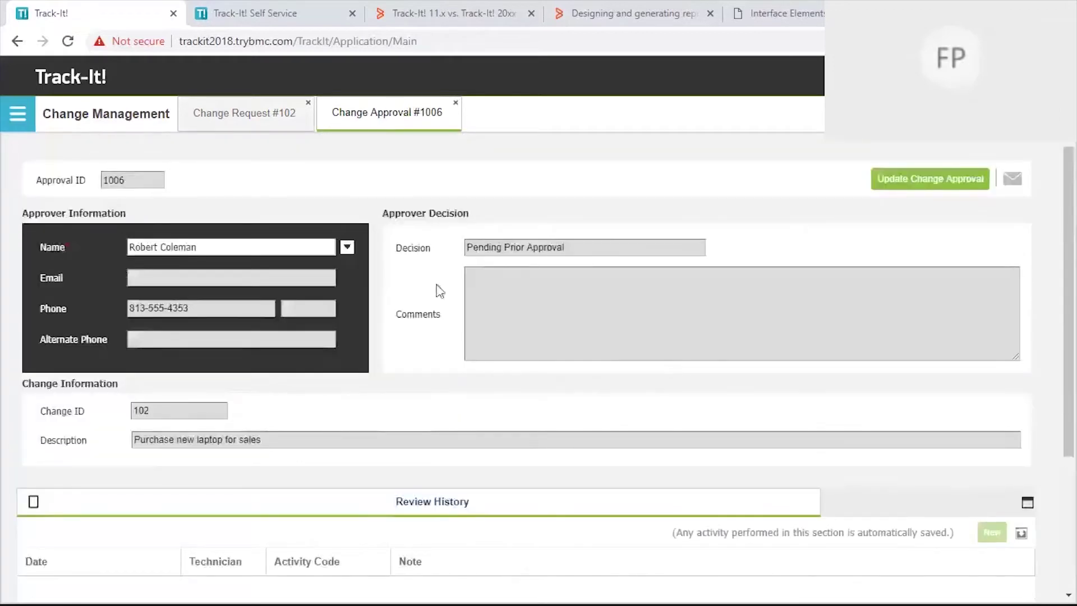
Step: Close the approval and the laptop purchase change request, and open the Asset Management module
click(456, 104)
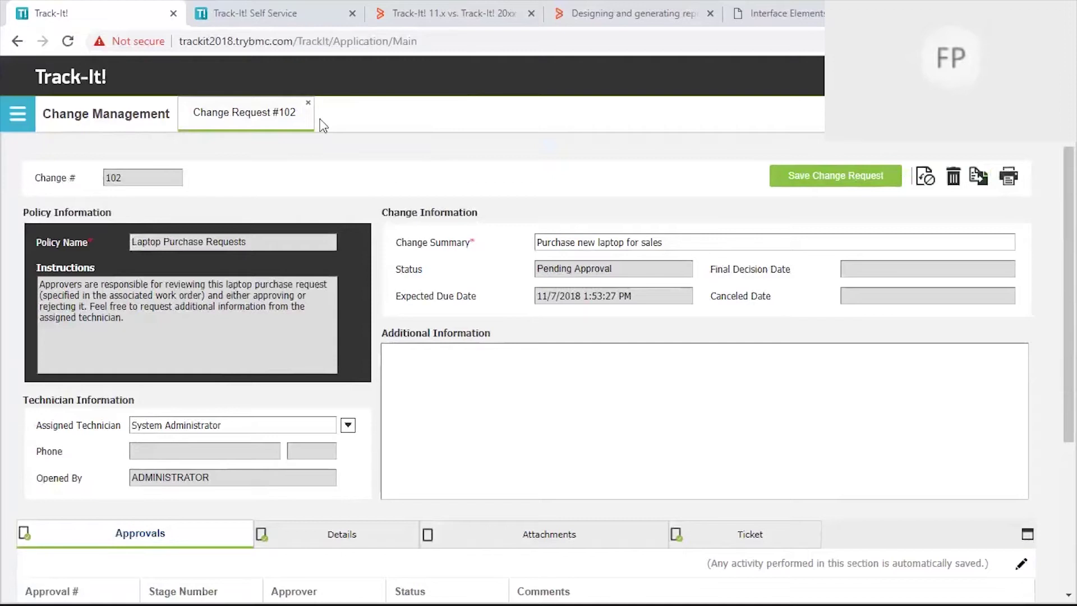
click(308, 103)
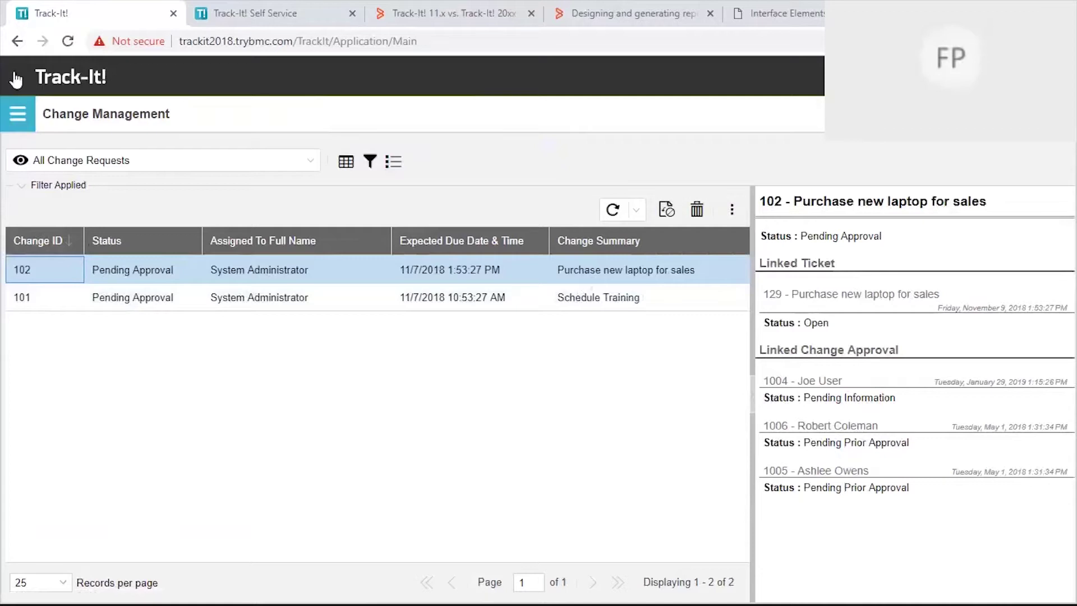
click(18, 118)
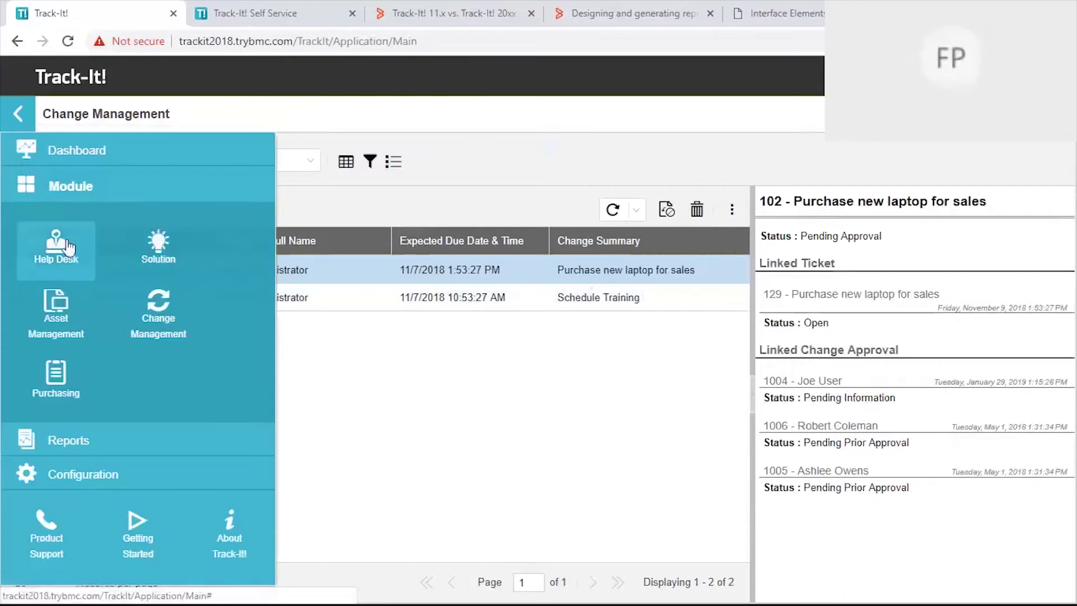
click(61, 318)
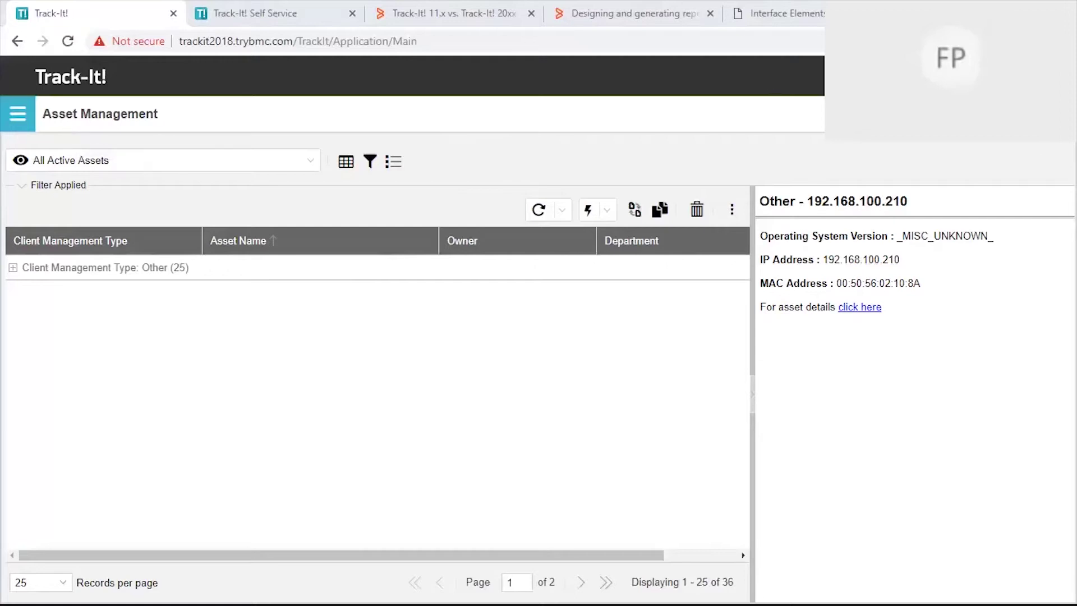
Step: Open a new change request form, view the selectable change policies and form fields, and close it without saving
click(1005, 233)
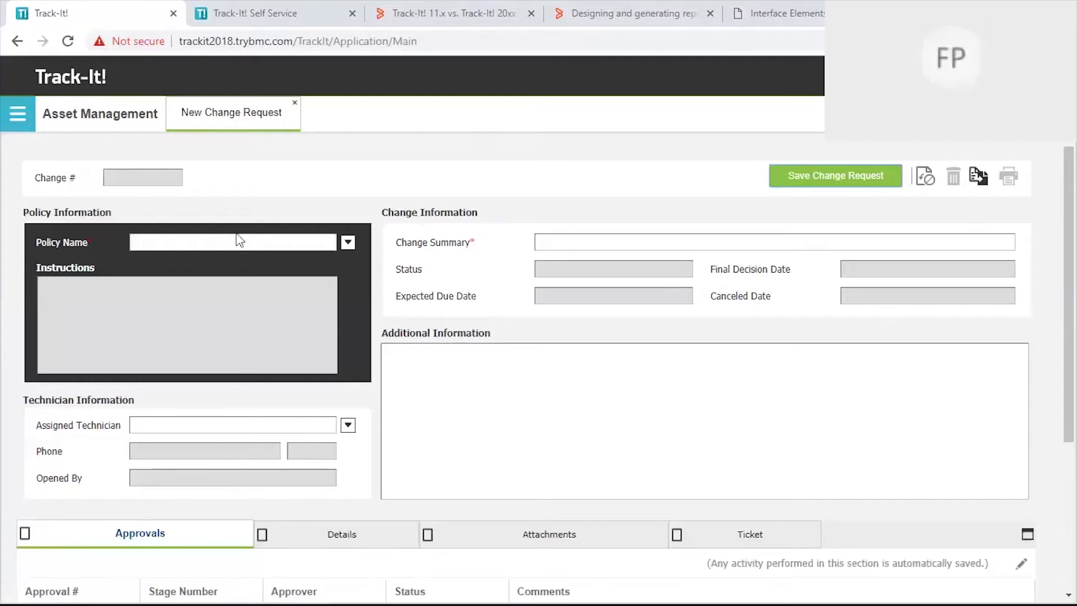
click(348, 242)
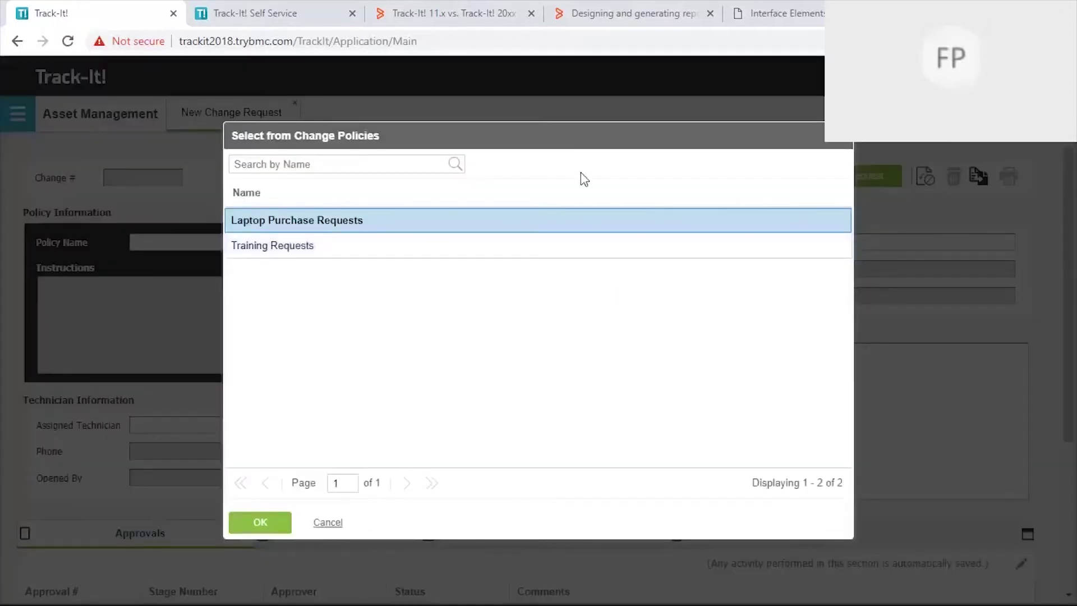
click(840, 148)
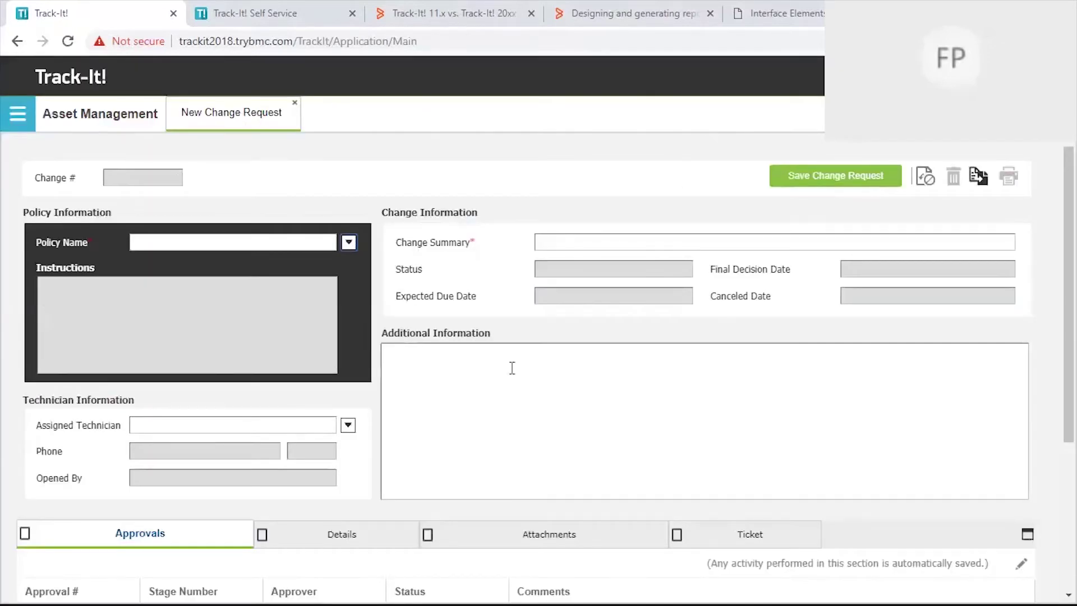
scroll(512, 368, down, 4)
scroll(512, 370, up, 4)
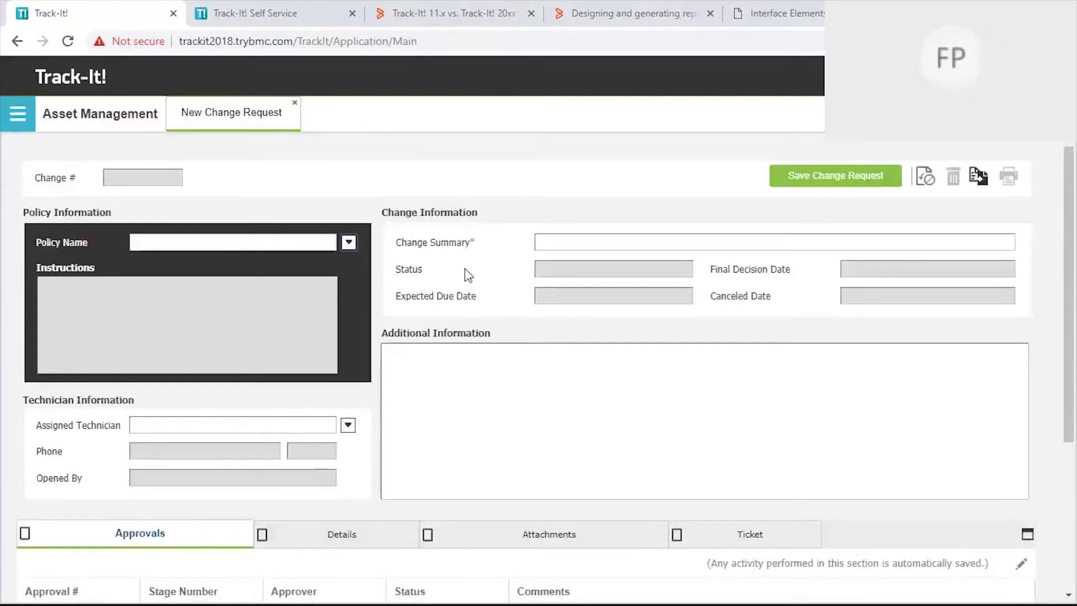
click(295, 104)
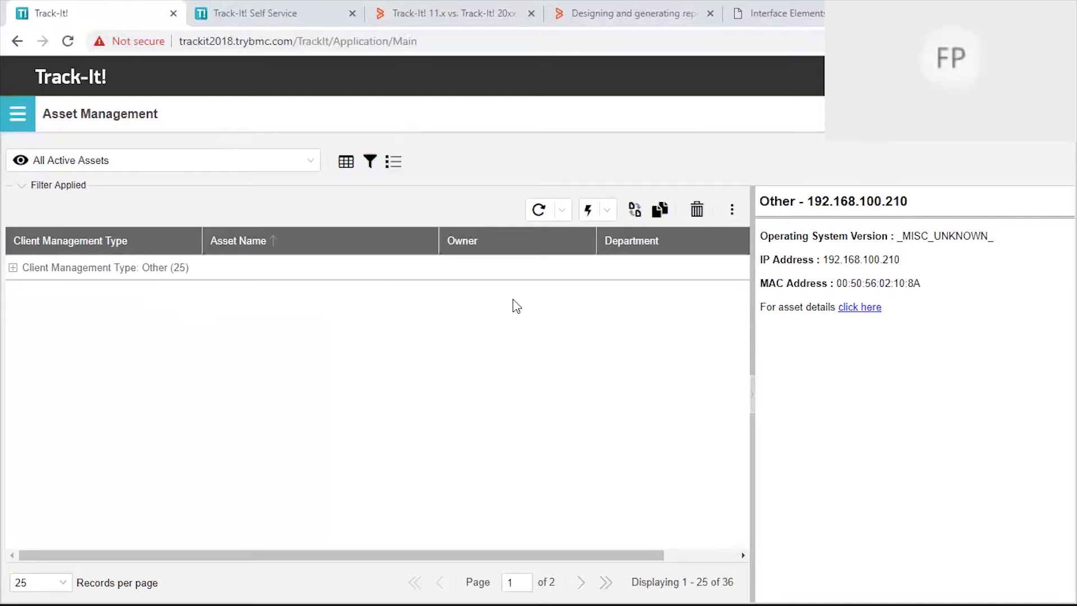
Step: Switch to the "Track-It! 11.x vs. Track-It! 20xx" documentation page and compare module availability across releases in the feature table
click(394, 16)
scroll(515, 537, down, 15)
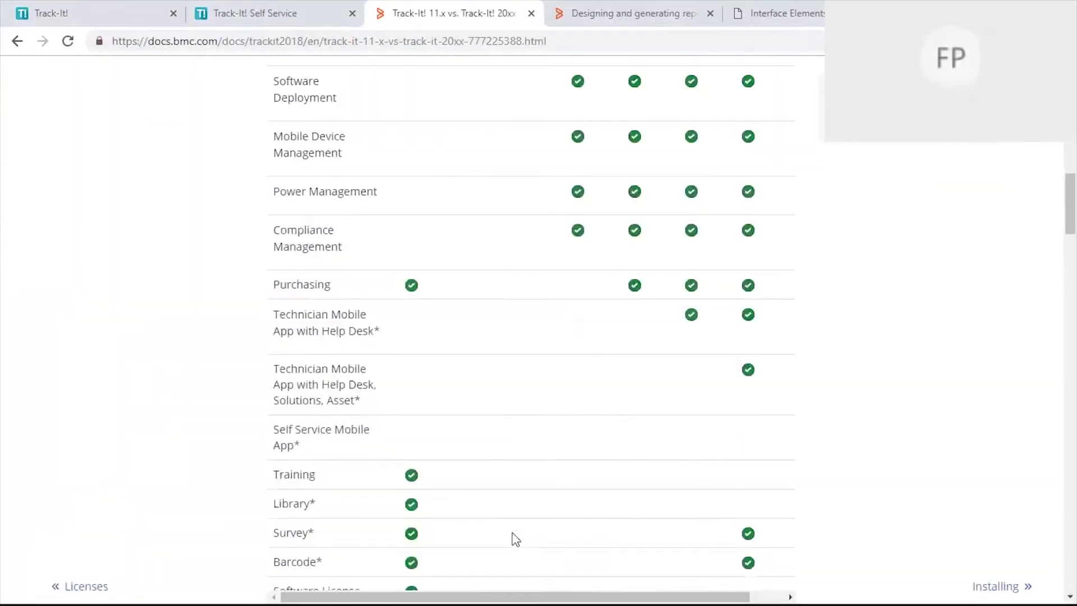
scroll(514, 538, down, 4)
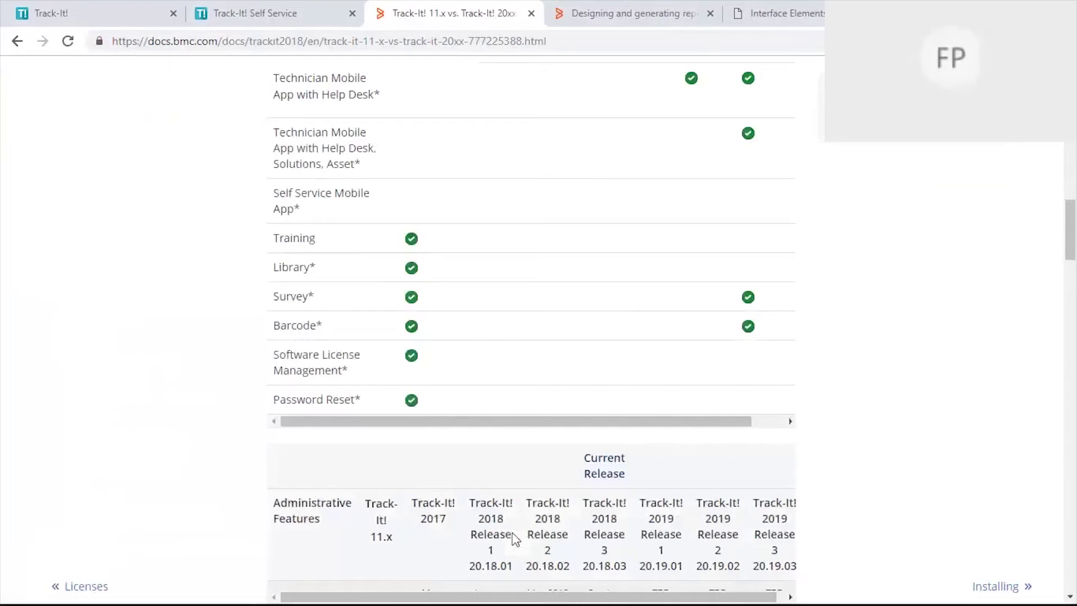
scroll(515, 539, up, 4)
scroll(494, 479, up, 2)
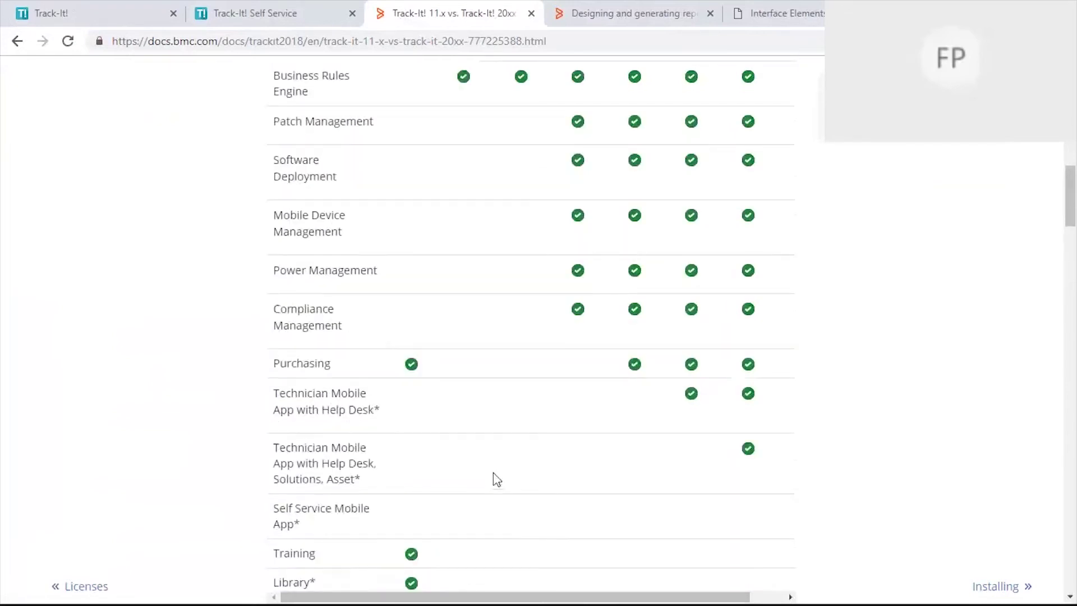
scroll(494, 473, down, 4)
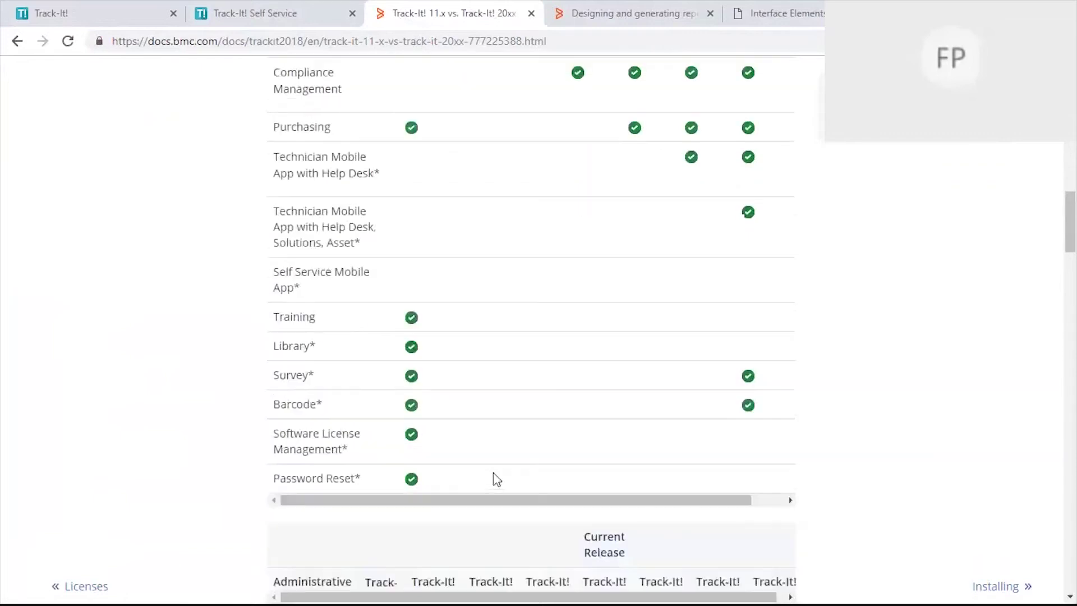
scroll(493, 473, up, 5)
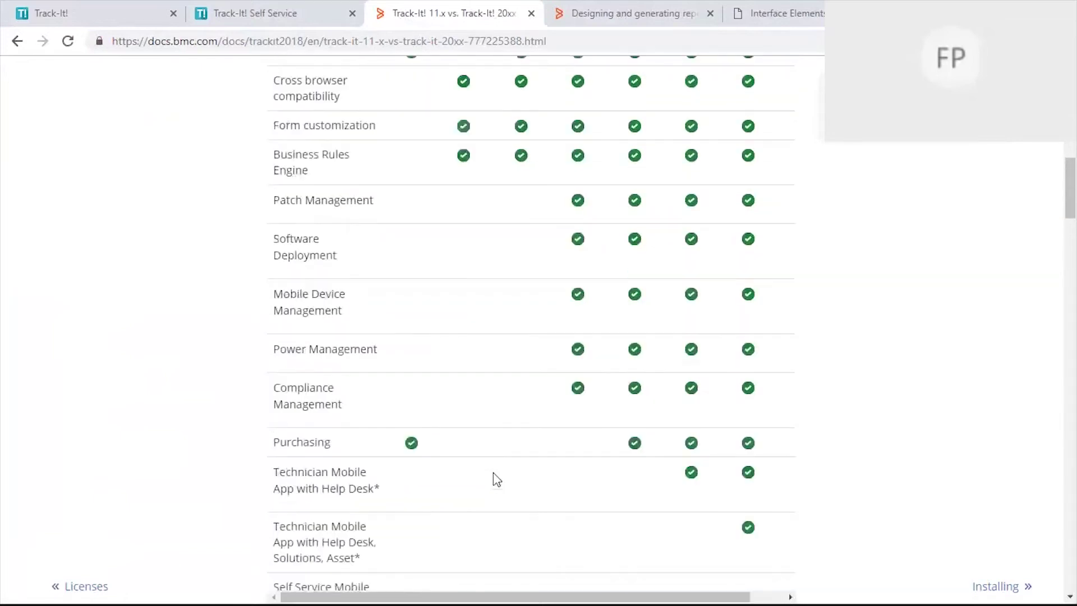
scroll(493, 473, up, 4)
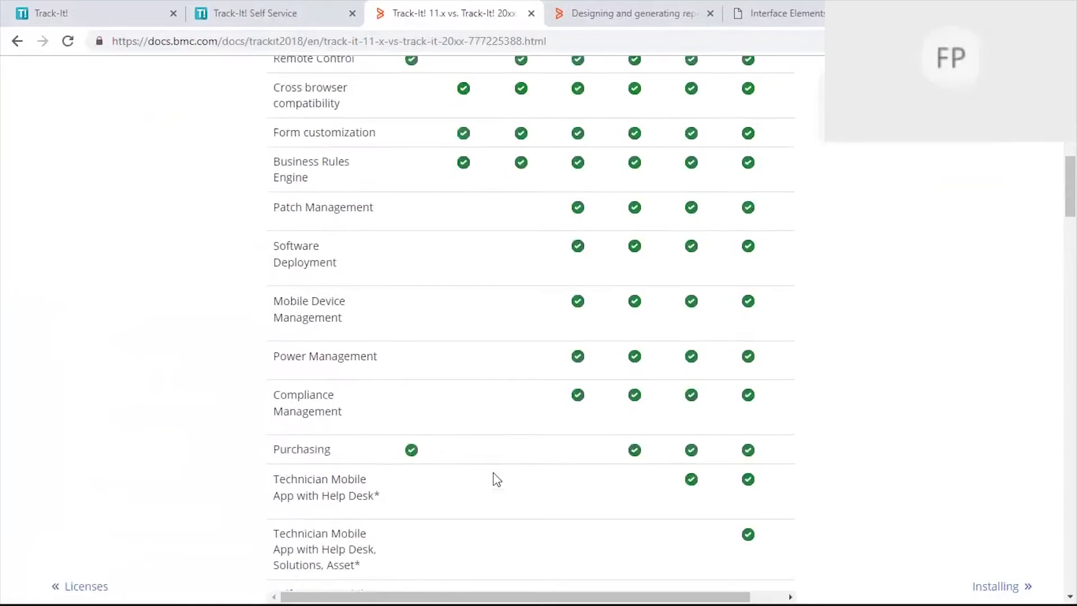
Step: Review the release headings and module rows in the feature comparison table, from Customizable Dashboard through Password Reset
scroll(493, 473, up, 1)
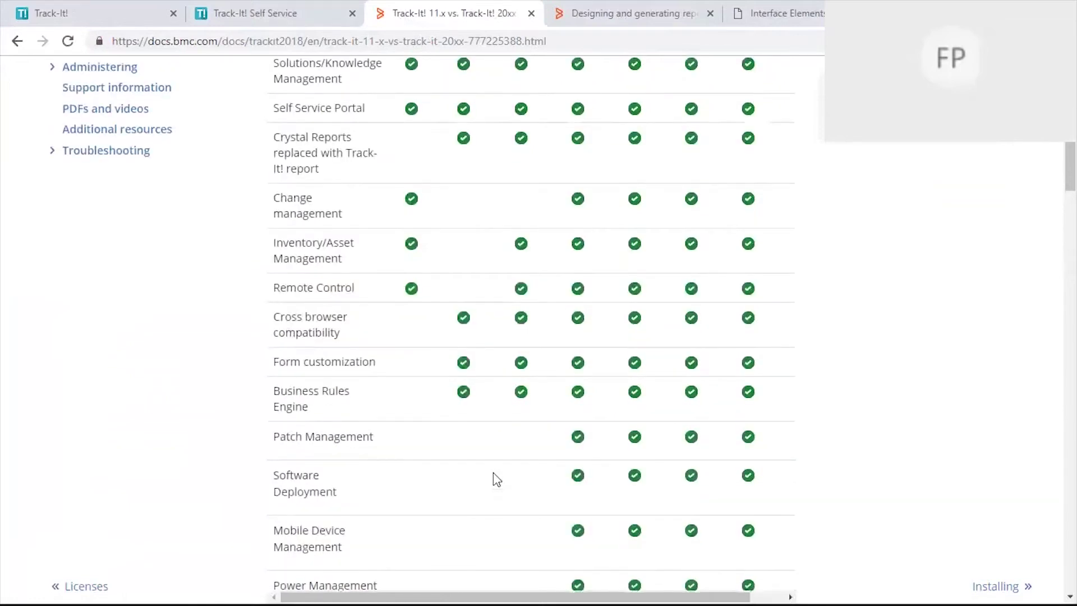
scroll(493, 472, up, 1)
scroll(493, 472, up, 7)
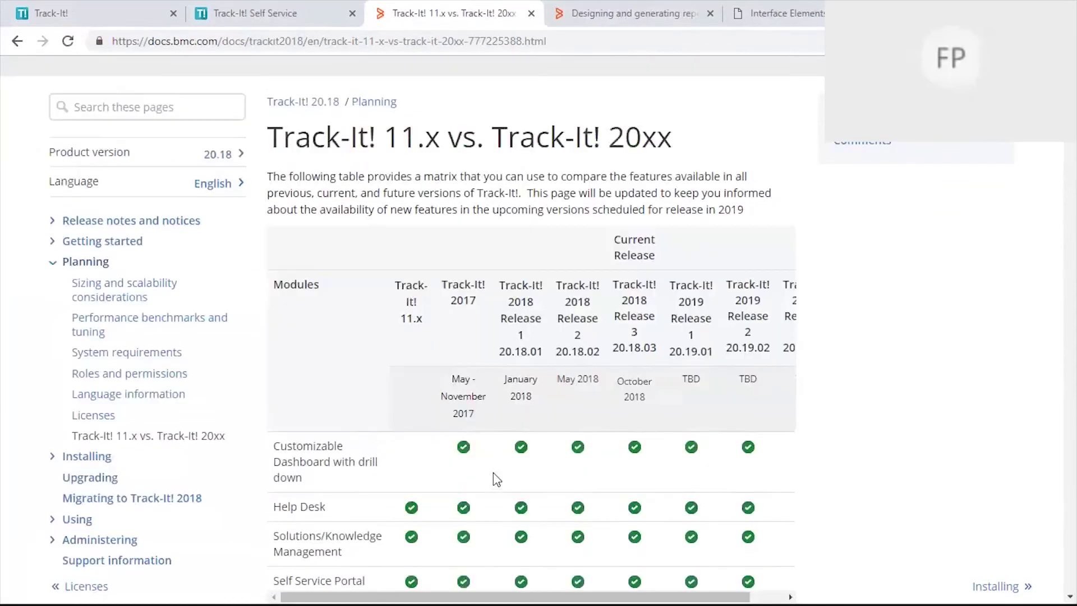
scroll(678, 346, down, 3)
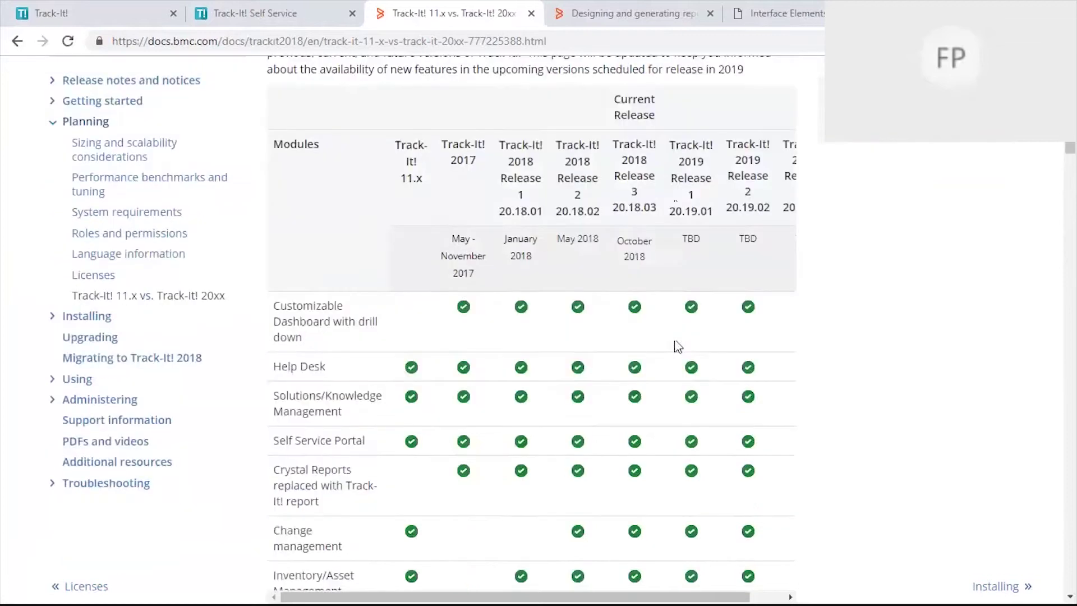
scroll(679, 346, down, 2)
scroll(681, 399, down, 6)
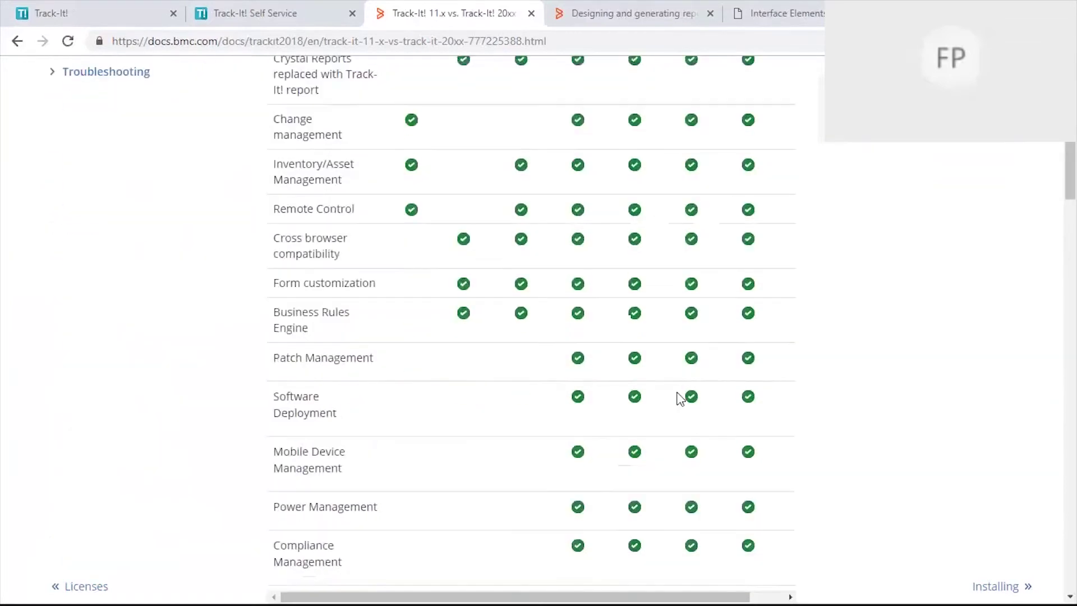
scroll(680, 399, down, 3)
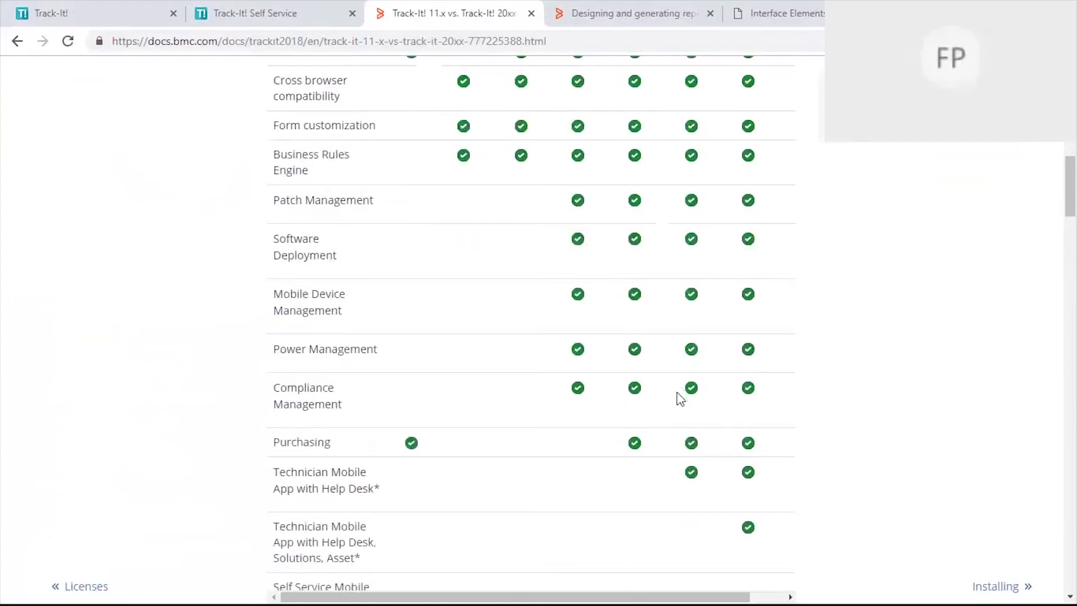
scroll(680, 399, down, 1)
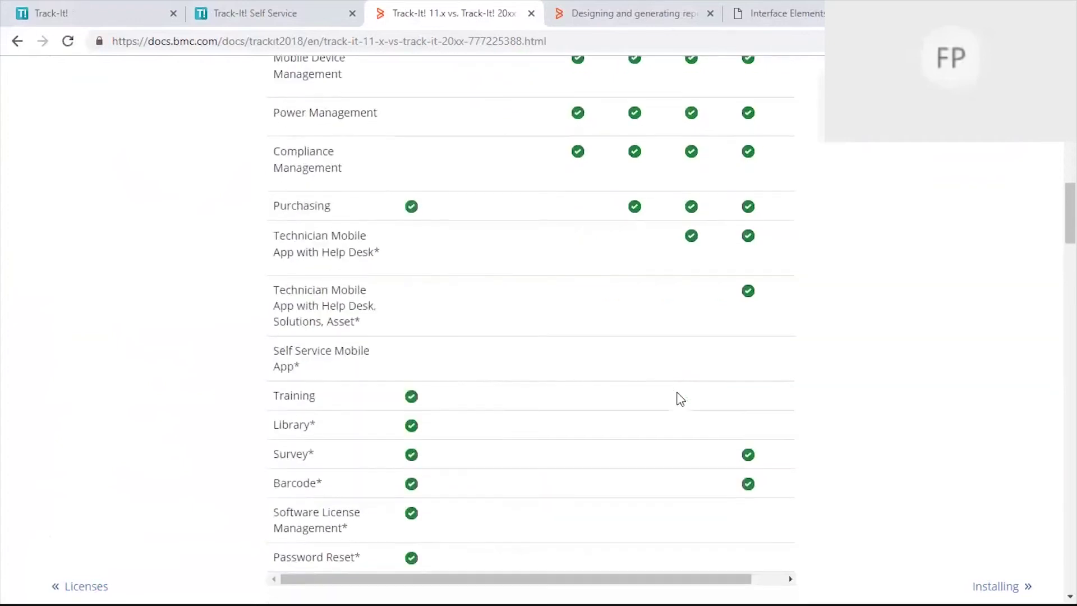
scroll(679, 398, up, 10)
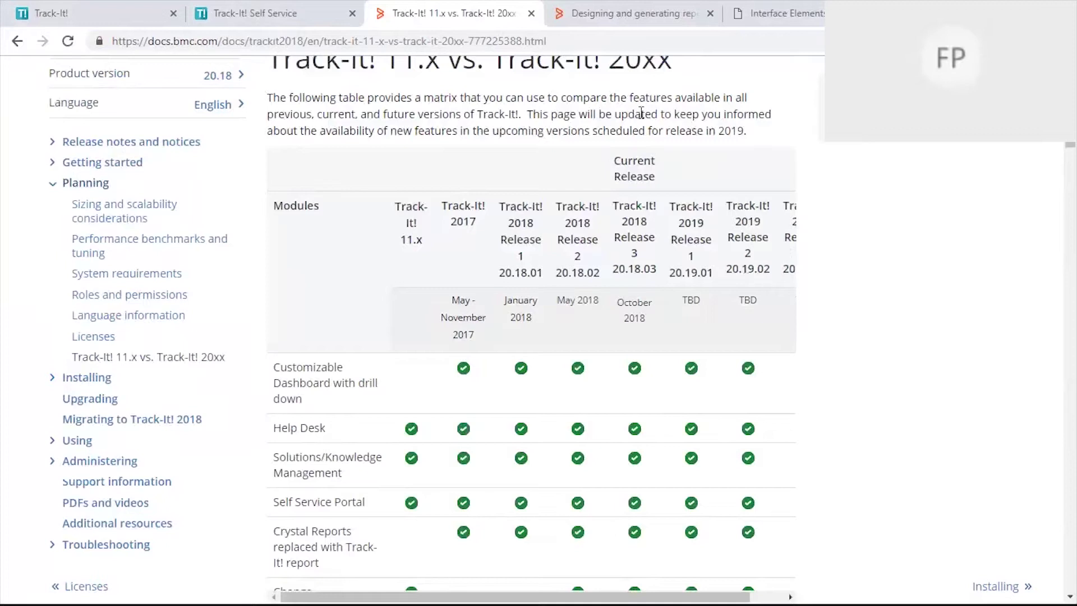
Step: Return to Asset Management, expand the Other client management type group, and view the asset details of 192.168.100.210
click(64, 20)
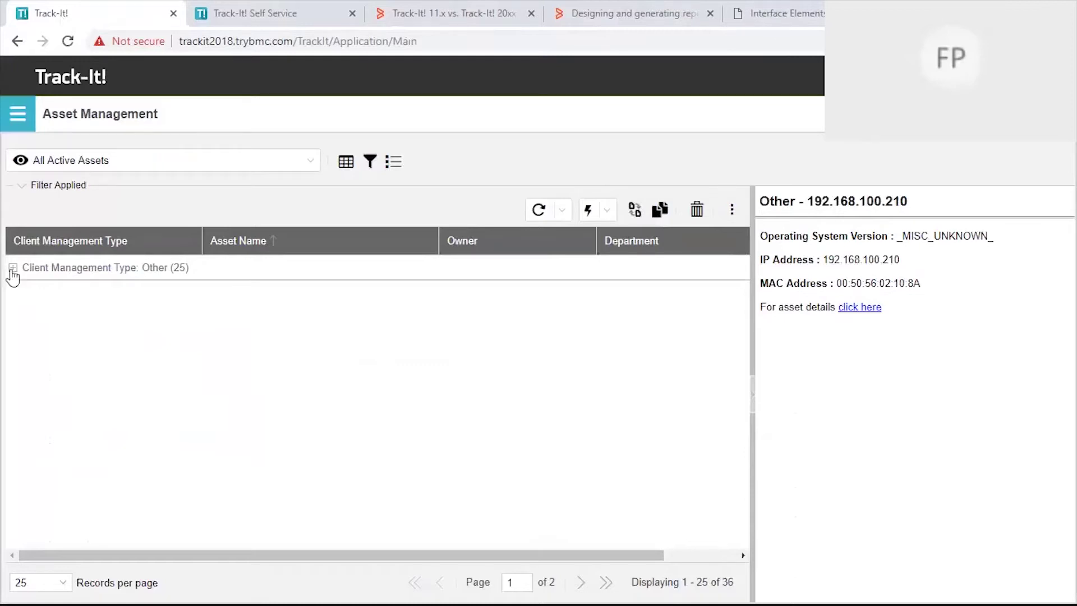
click(14, 269)
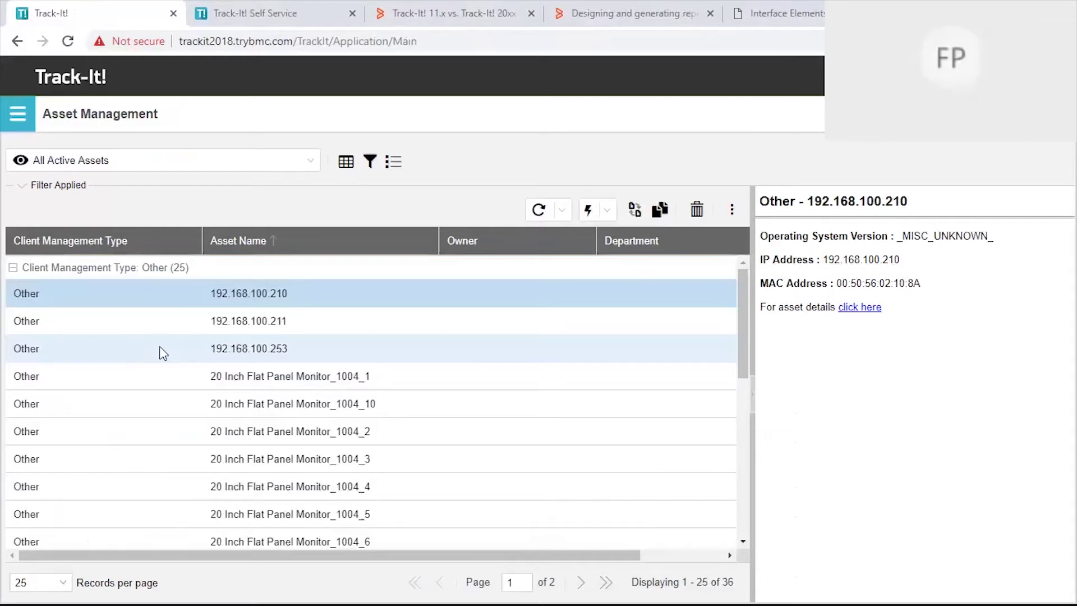
click(855, 309)
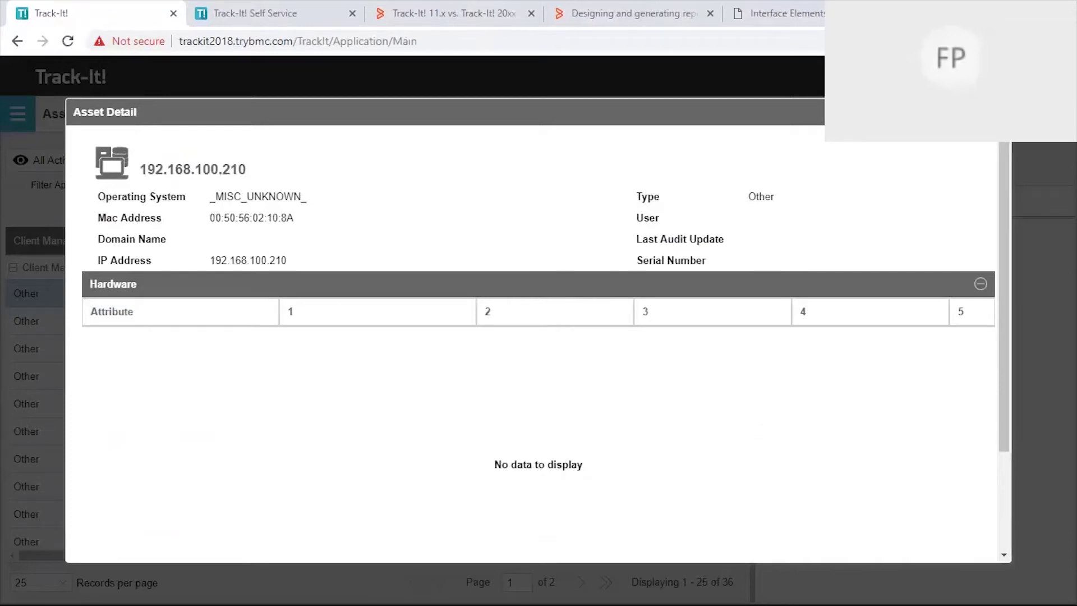
click(998, 112)
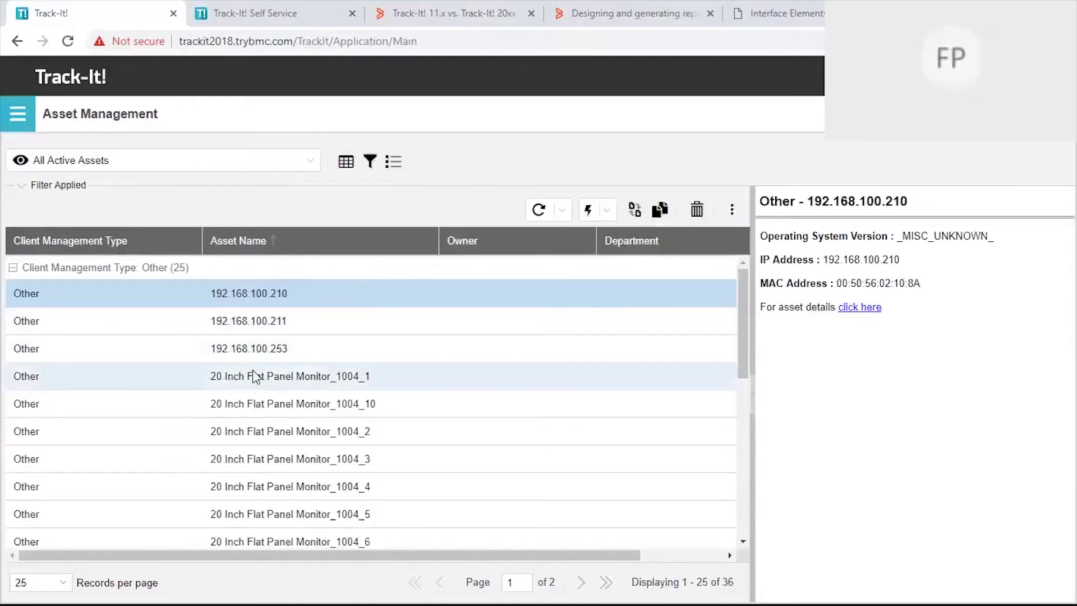
Step: Open the 192.168.100.253 asset record, view its audited details, and examine the form fields and related tickets section
double_click(259, 349)
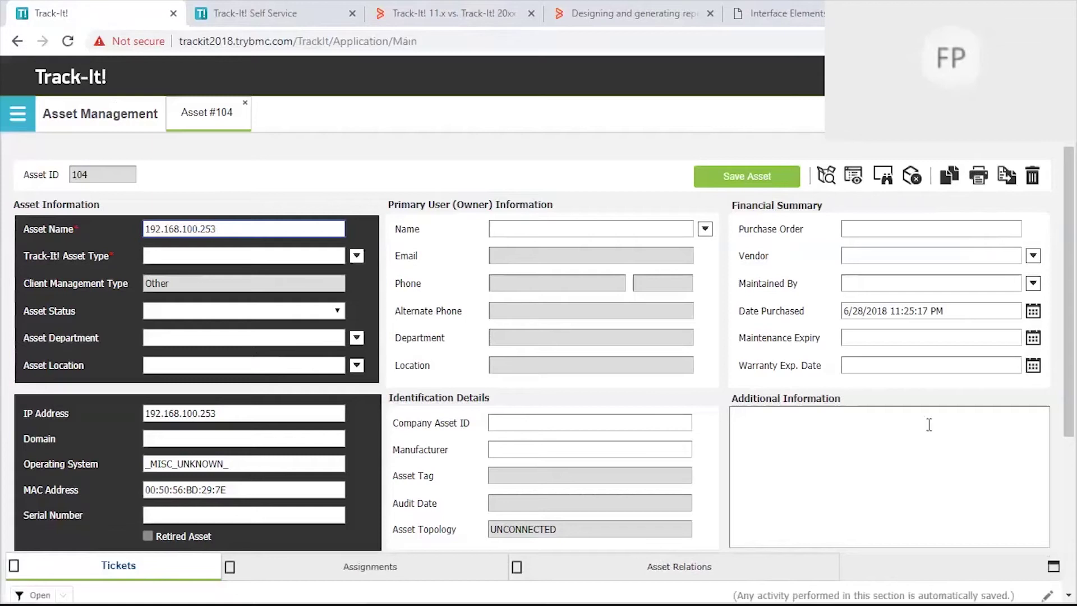
click(853, 177)
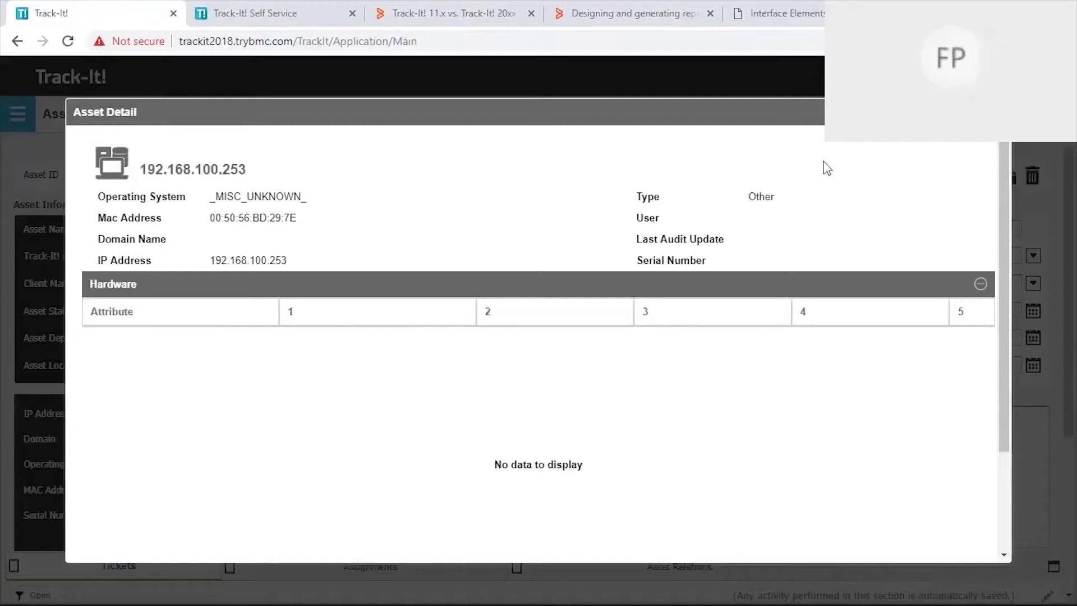
click(1002, 112)
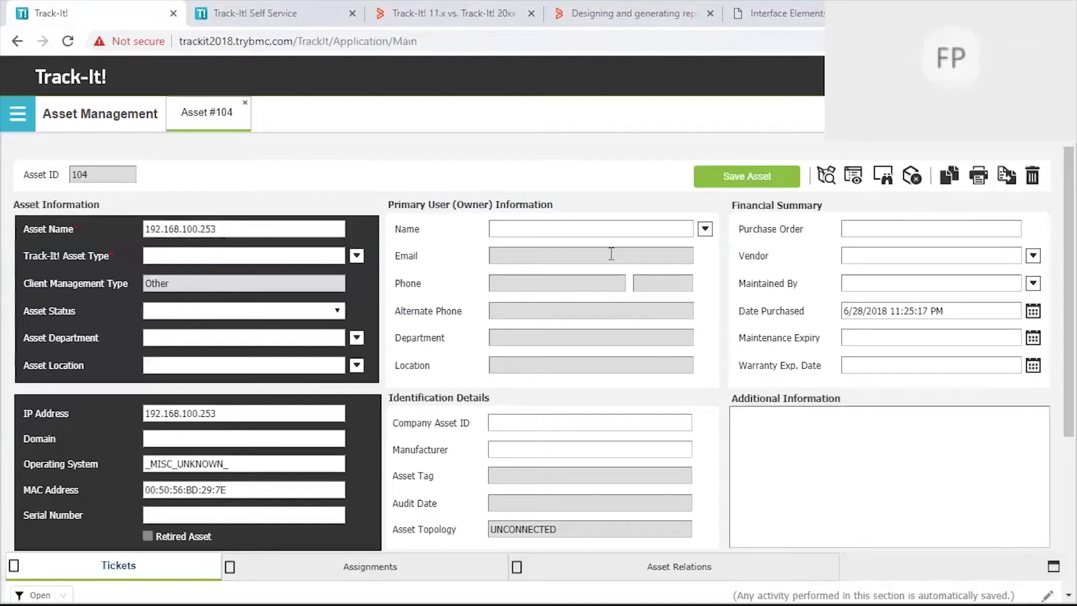
scroll(611, 254, down, 3)
scroll(611, 254, up, 3)
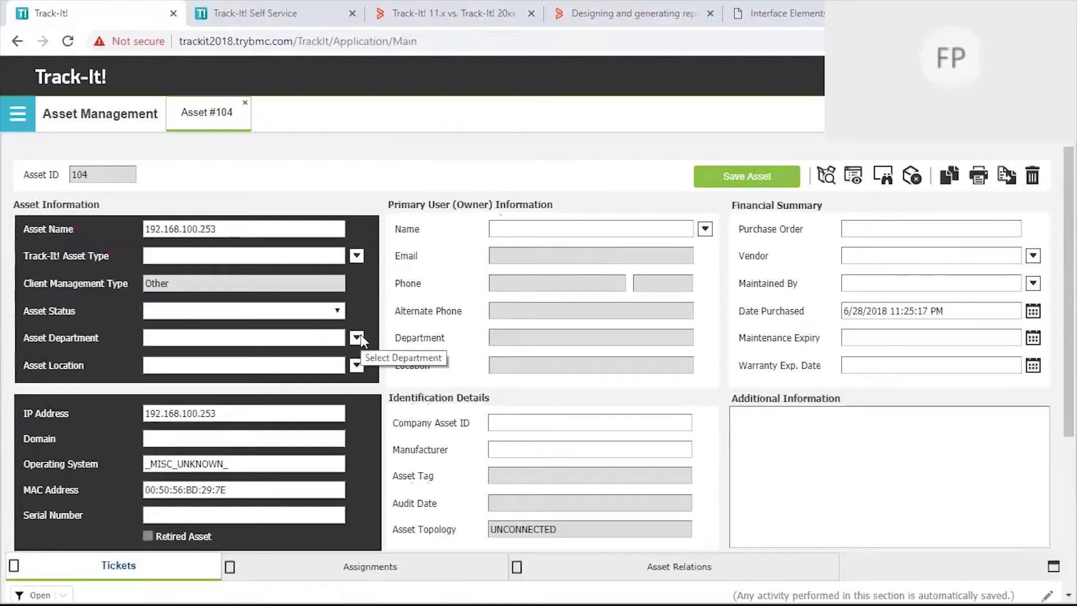
scroll(361, 335, down, 3)
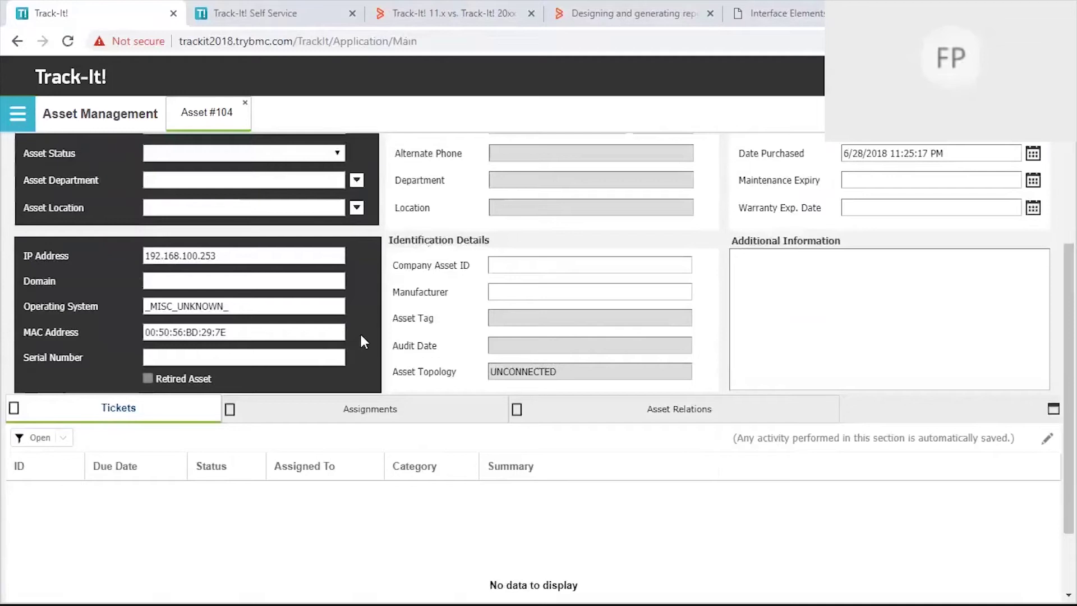
scroll(361, 336, up, 3)
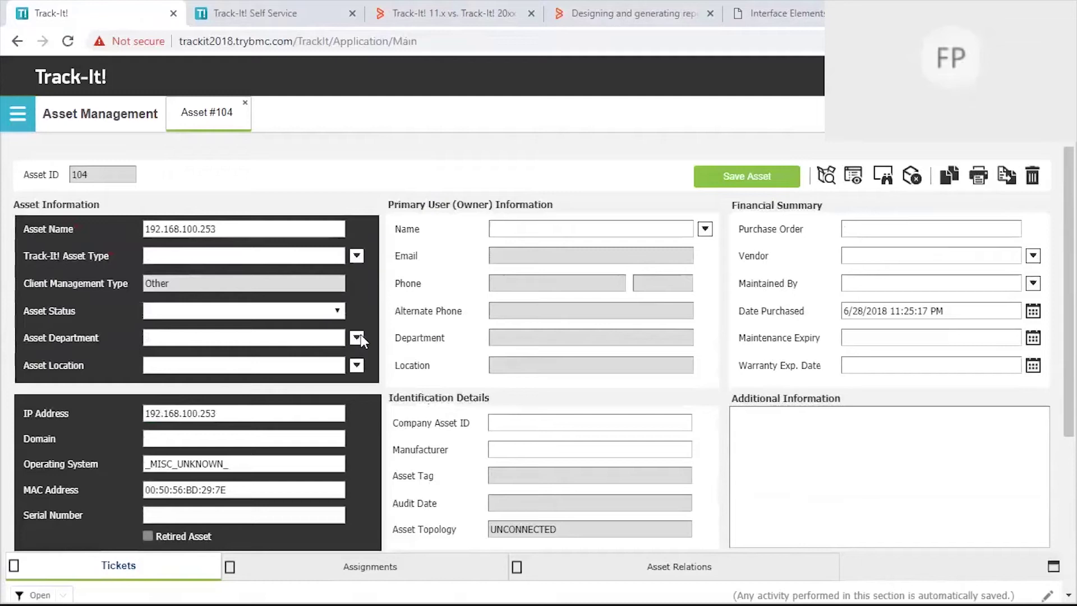
Step: Go to Configuration and open the Business Rules list under SLAs and Business Rules
click(23, 118)
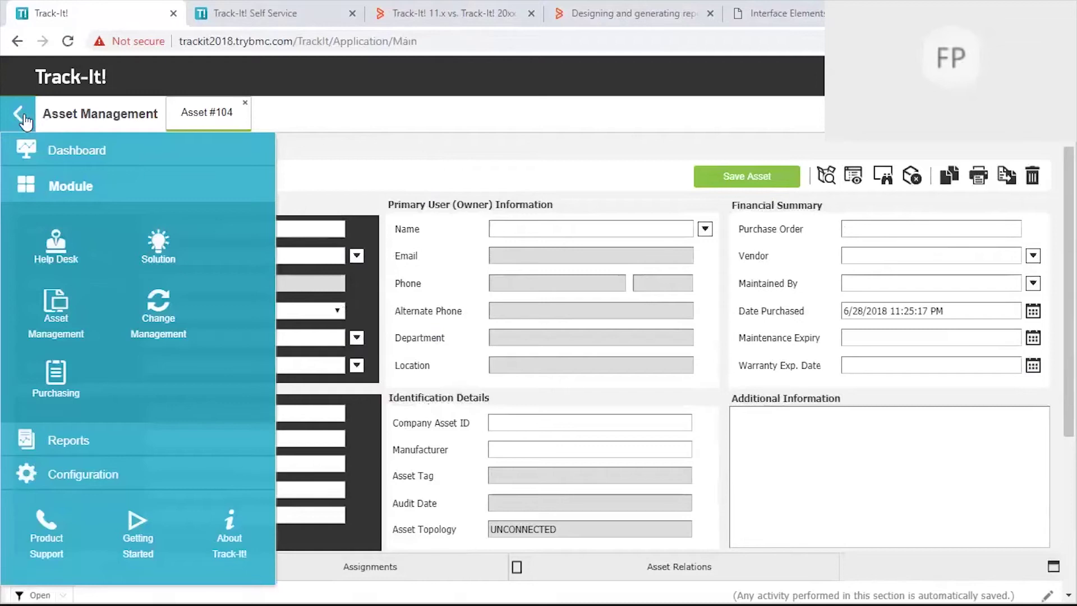
click(110, 473)
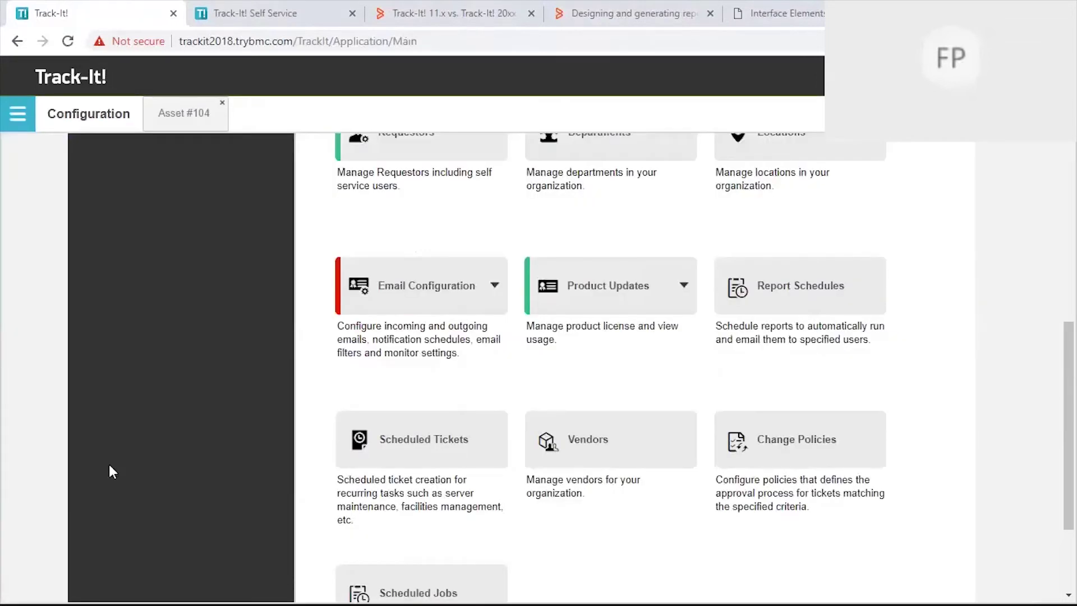
scroll(110, 467, up, 4)
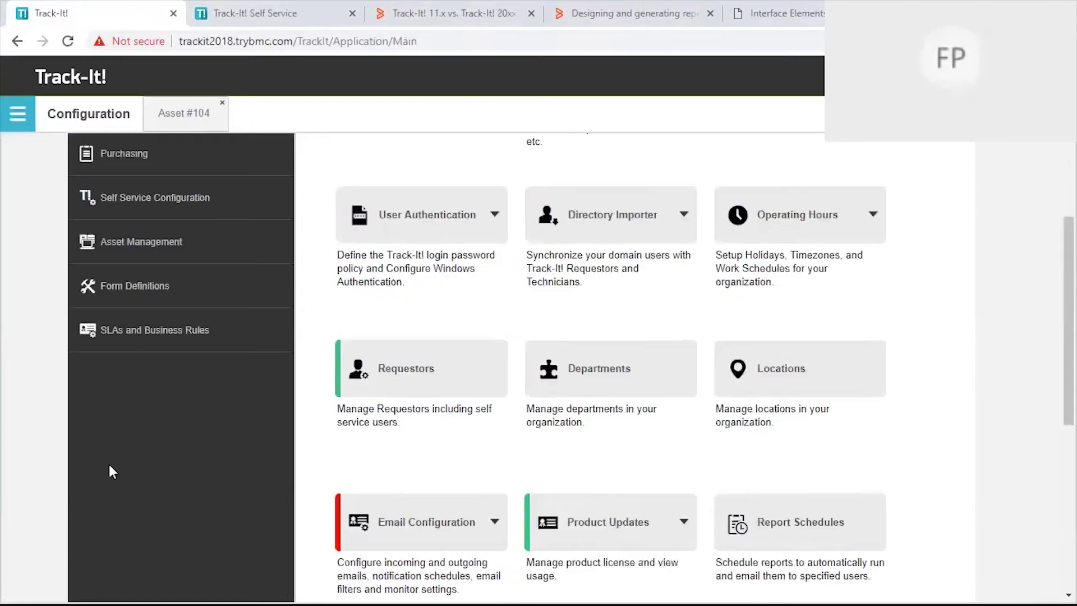
scroll(110, 466, down, 6)
scroll(114, 466, up, 6)
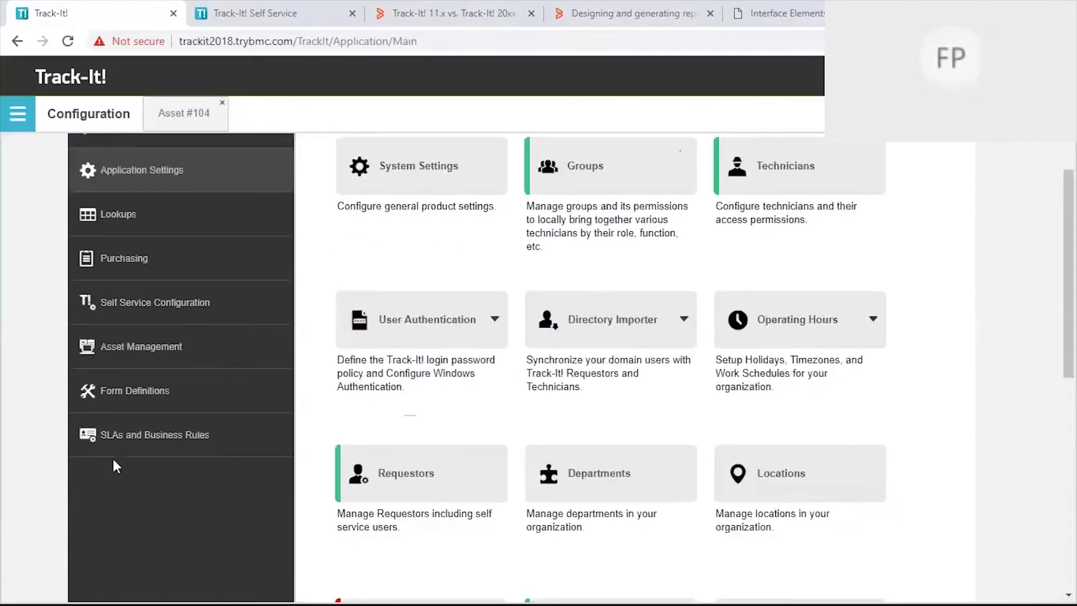
click(142, 436)
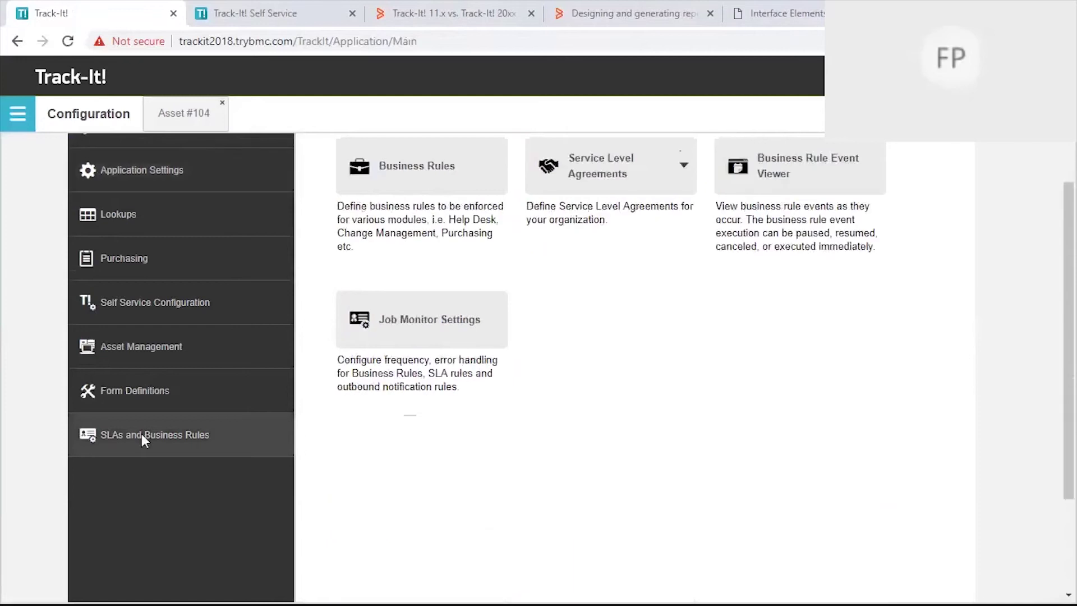
scroll(707, 403, up, 1)
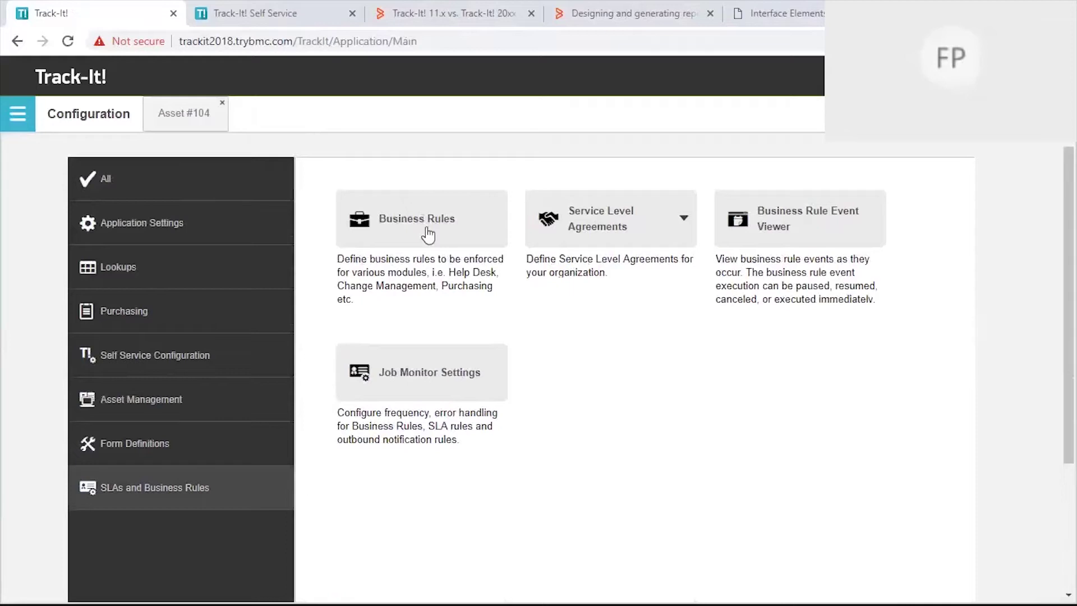
click(428, 235)
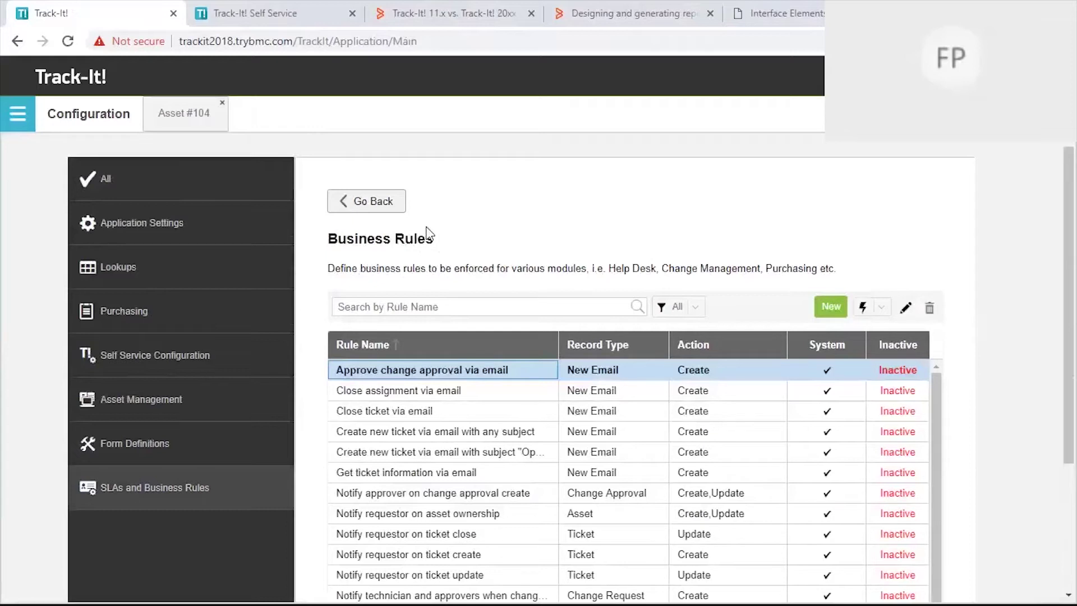
Step: Examine the predefined business rules and read their descriptions for email ticket handling, change approvals, and requestor and technician notifications
mouse_move(855, 439)
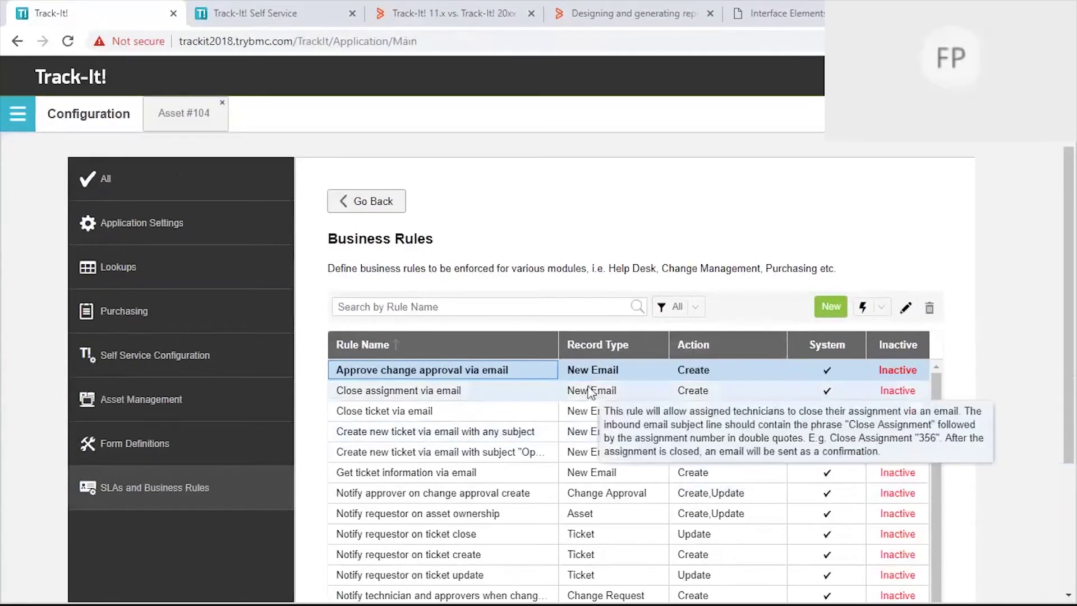
mouse_move(586, 425)
mouse_move(592, 455)
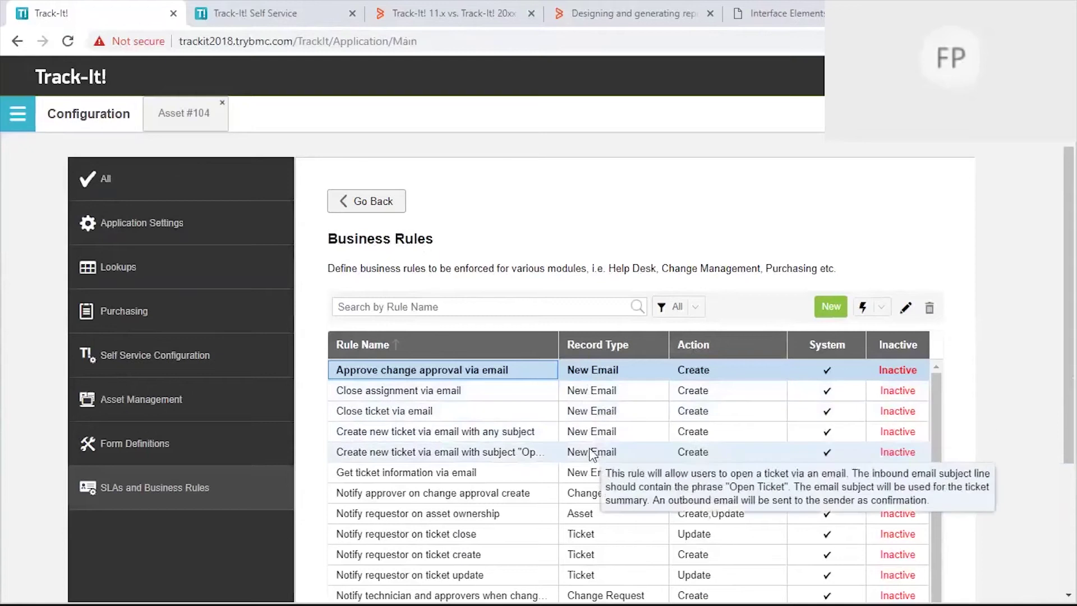
mouse_move(427, 448)
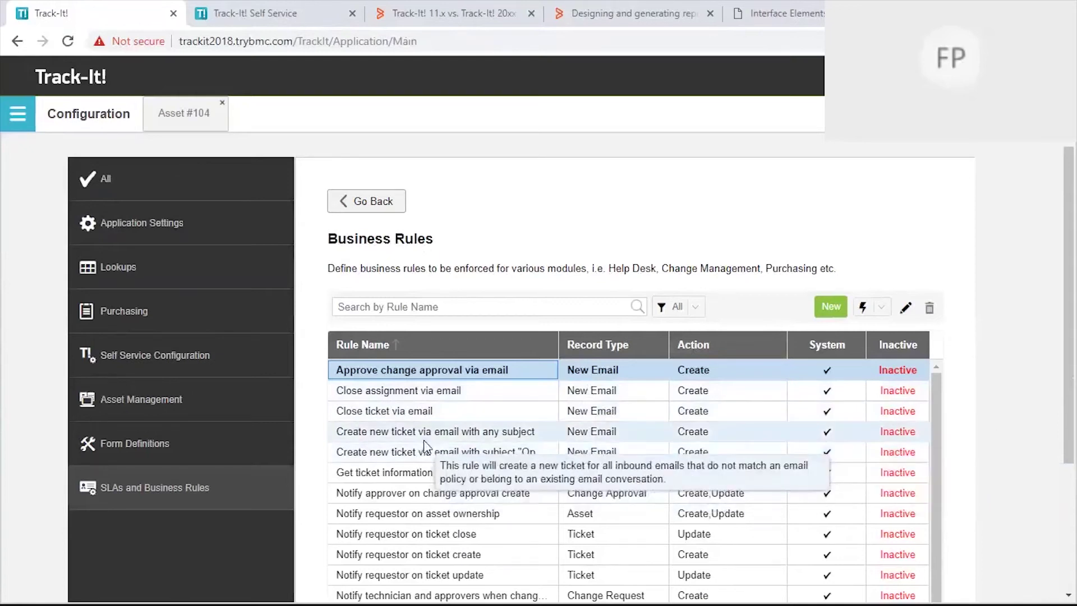
mouse_move(432, 401)
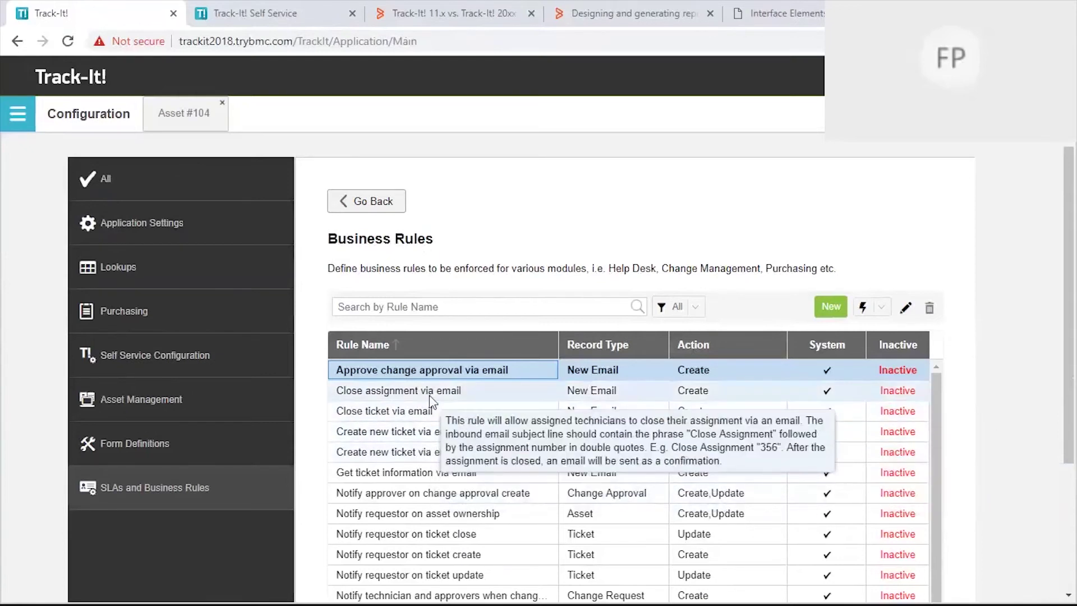
scroll(617, 438, down, 3)
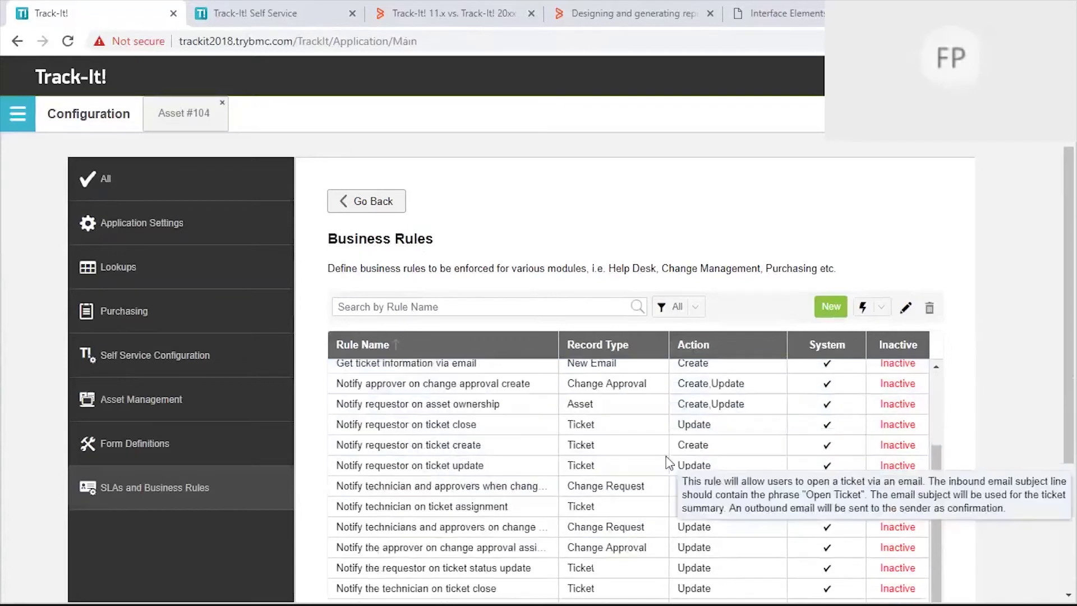
scroll(617, 443, up, 2)
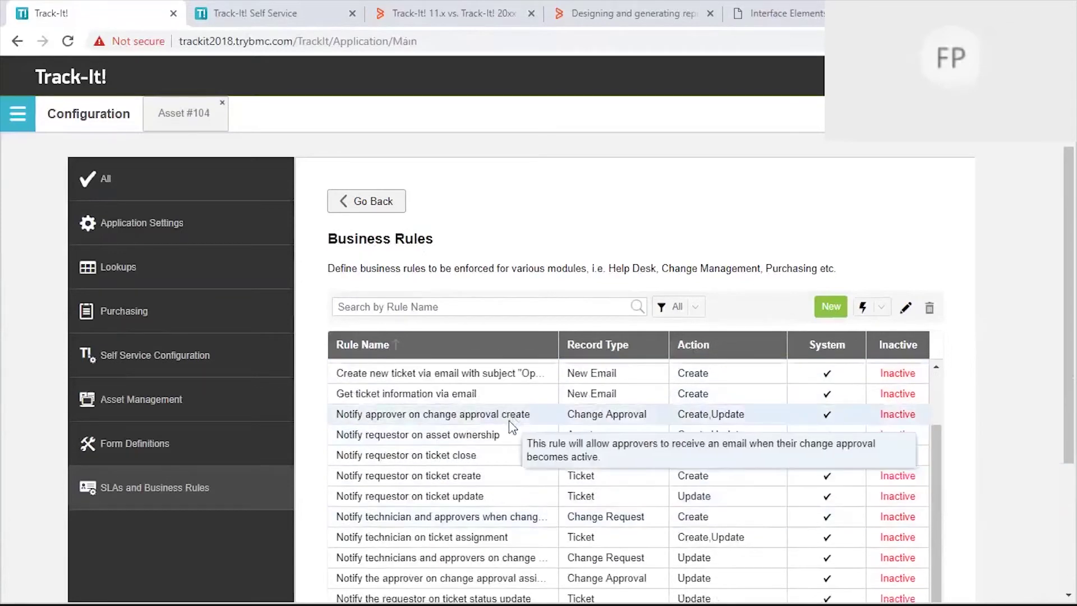
mouse_move(507, 426)
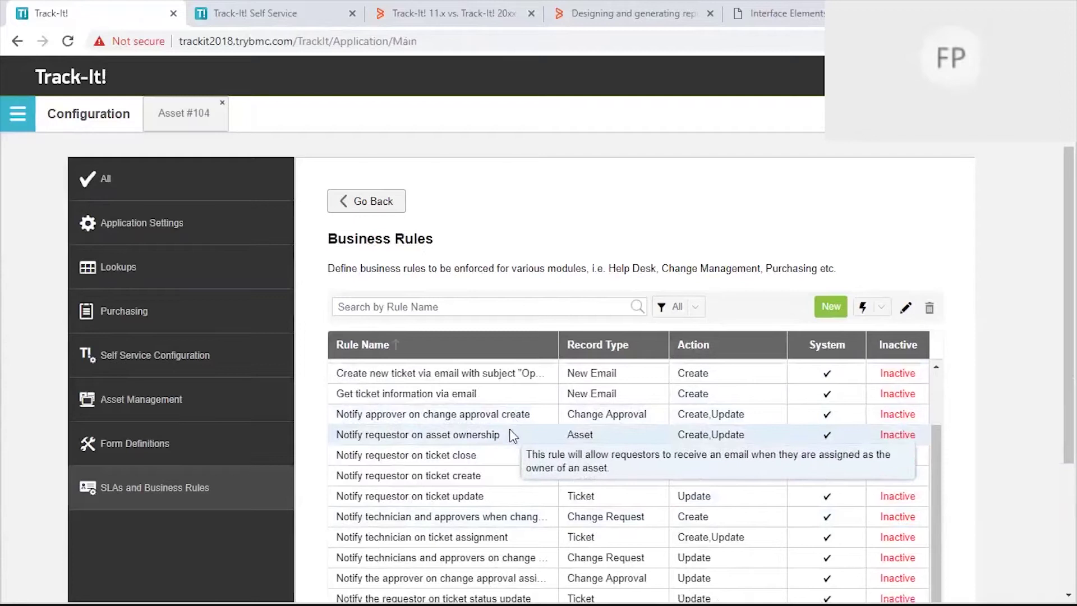
scroll(521, 462, down, 5)
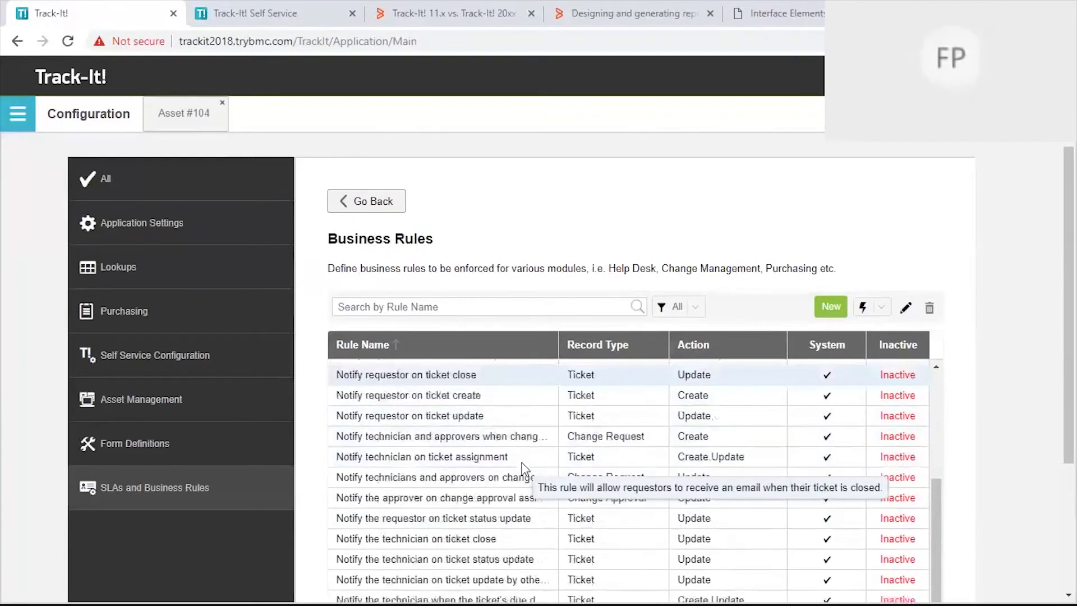
scroll(522, 469, down, 1)
scroll(522, 469, up, 3)
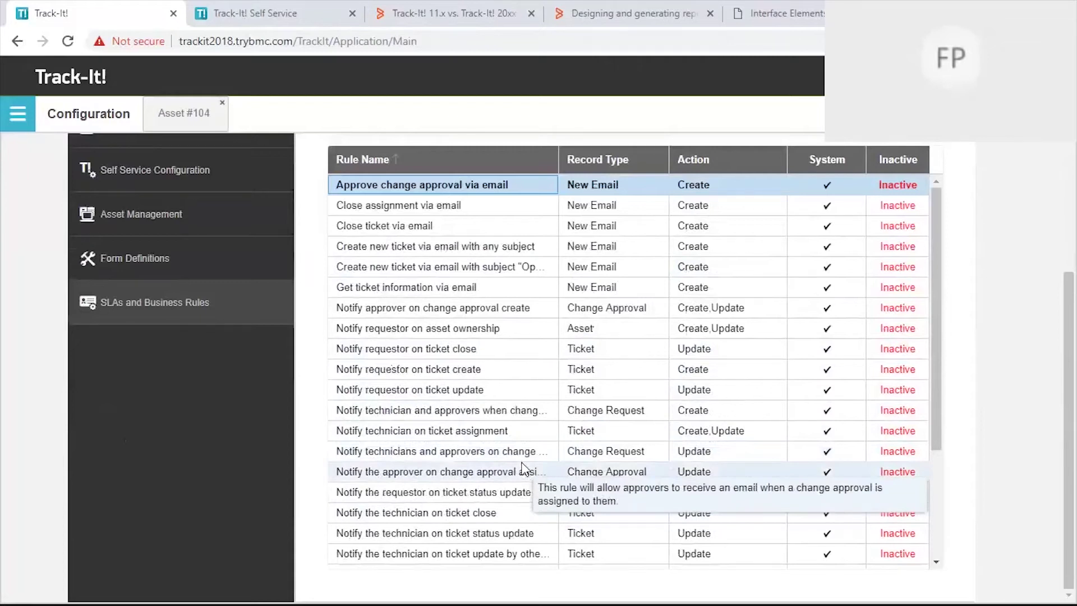
scroll(522, 469, up, 3)
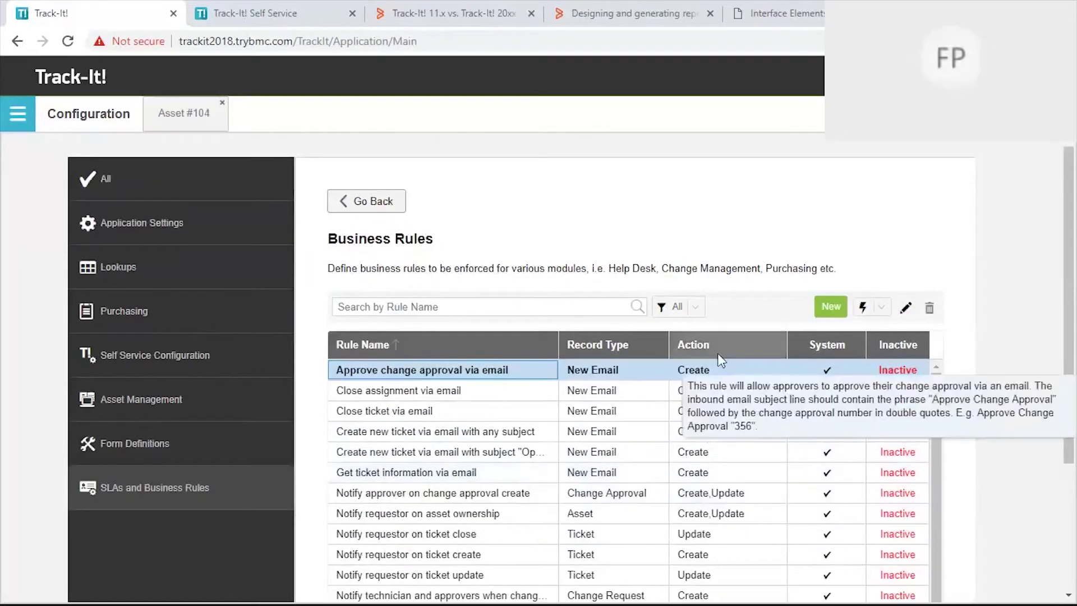
Step: Start a new business rule named "New Rule Example" with the description "2019/01/29 ral created for purpose of notifying technician on update of status"
click(825, 309)
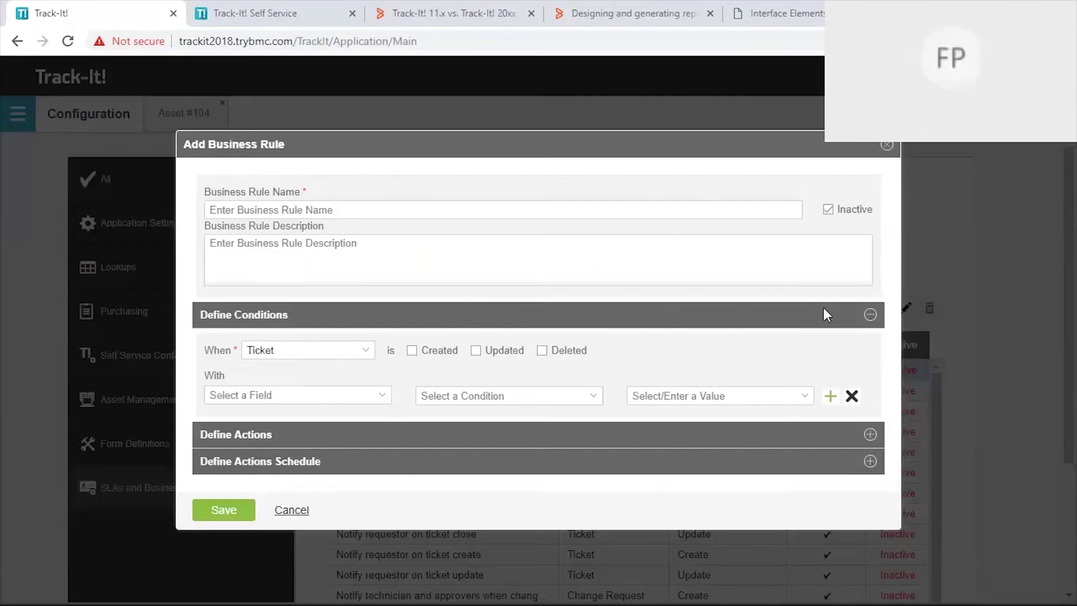
click(382, 215)
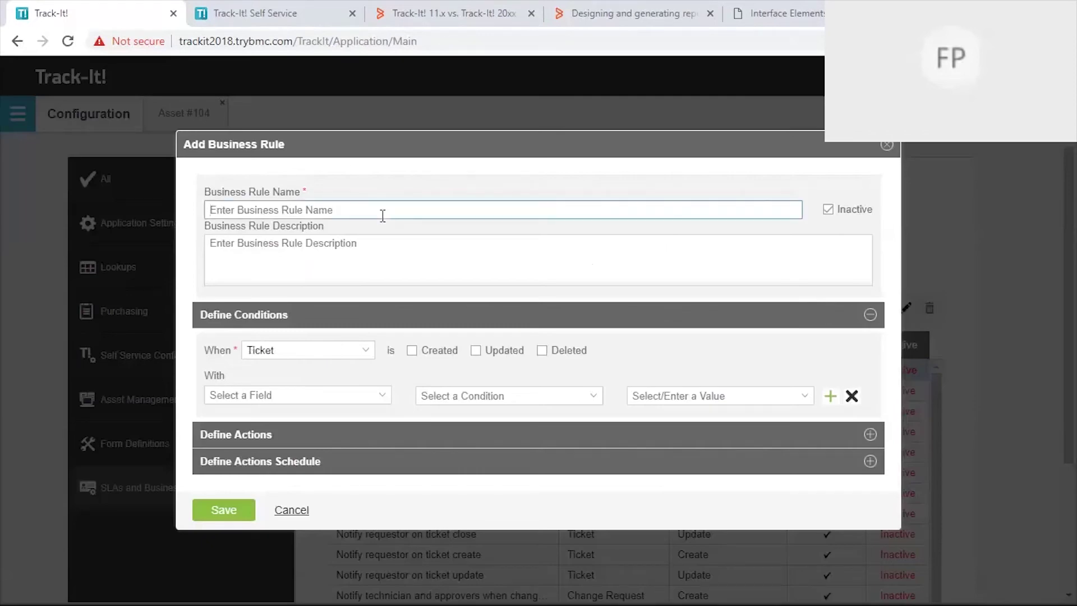
text(New )
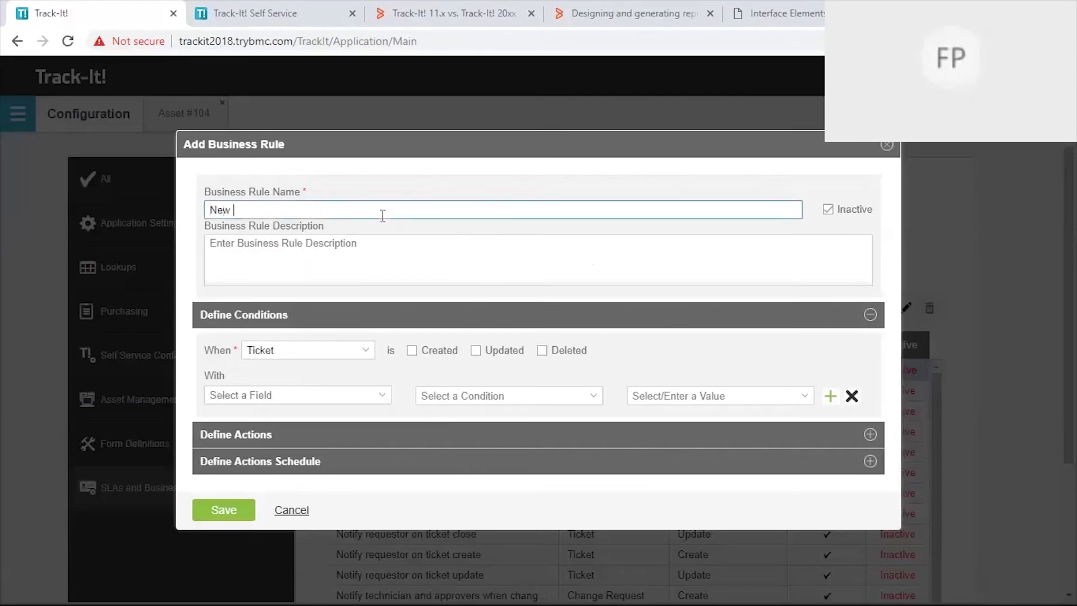
text(Rule Example)
click(283, 241)
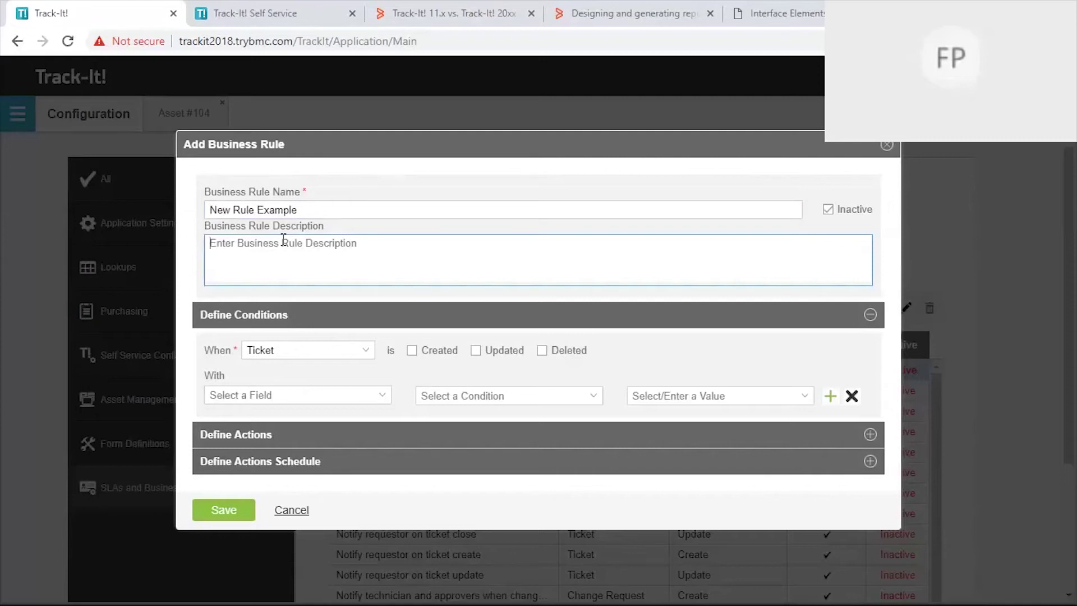
text(2019/)
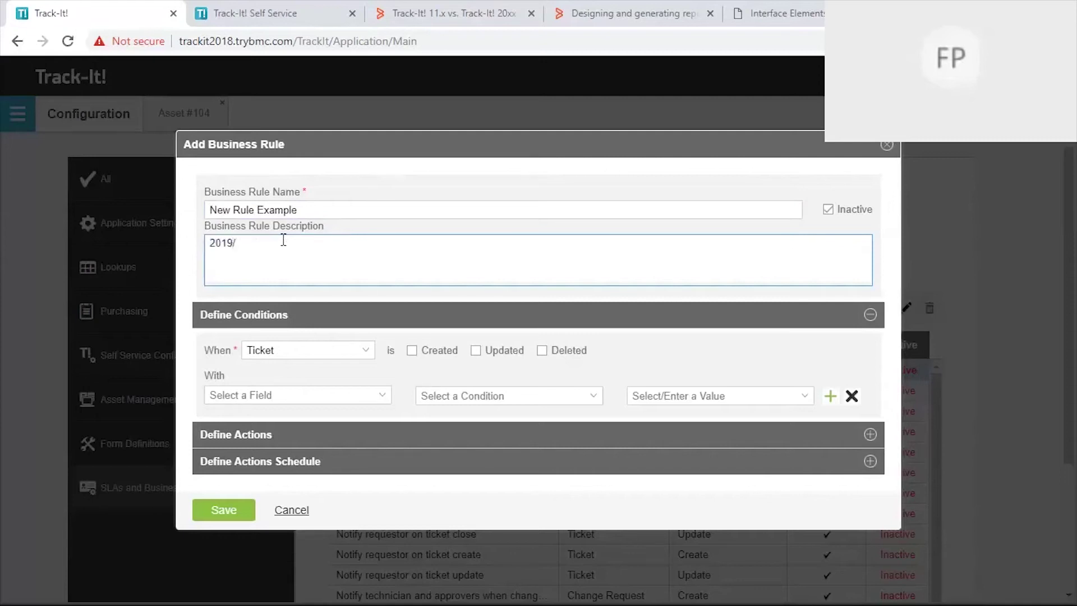
text(01/29 ral created for purpose of noti)
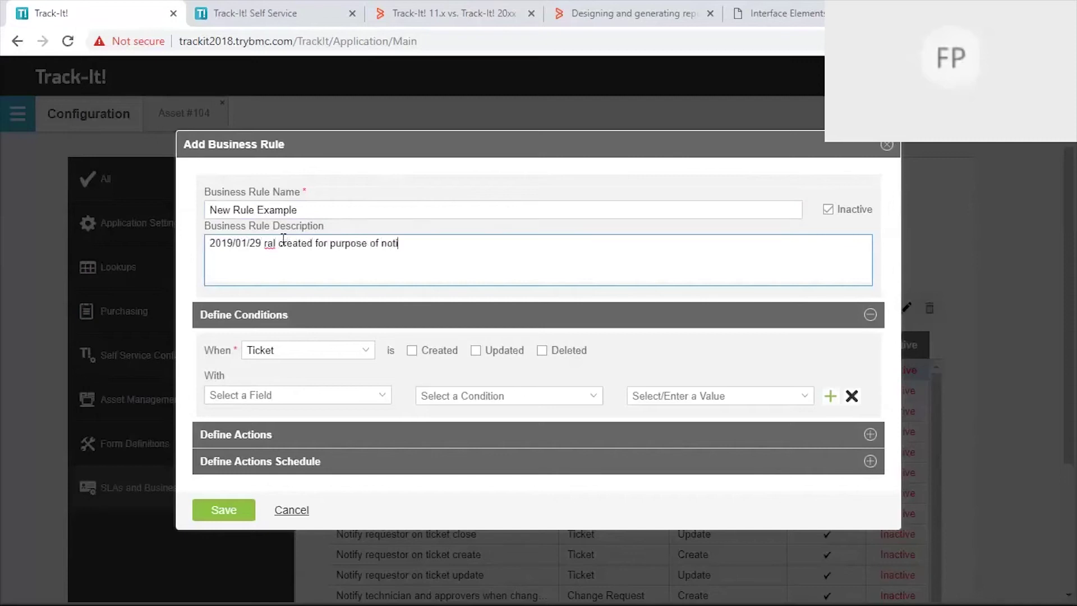
text(fying technician on update of status)
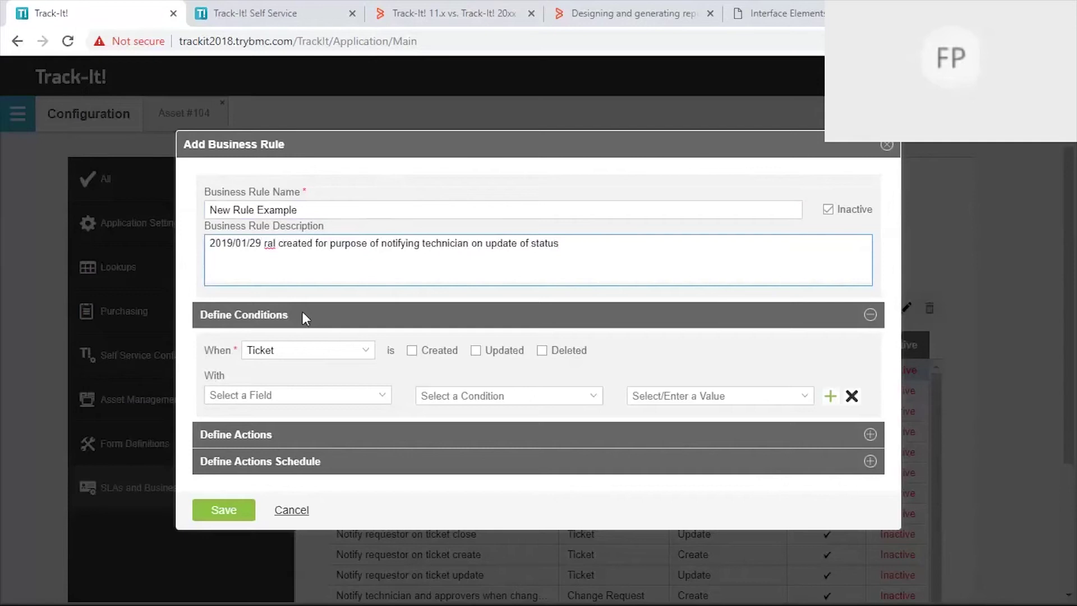
Step: Review the record types available for the rule's conditions, keep Ticket, and trigger the rule when it is Created or Updated
click(365, 352)
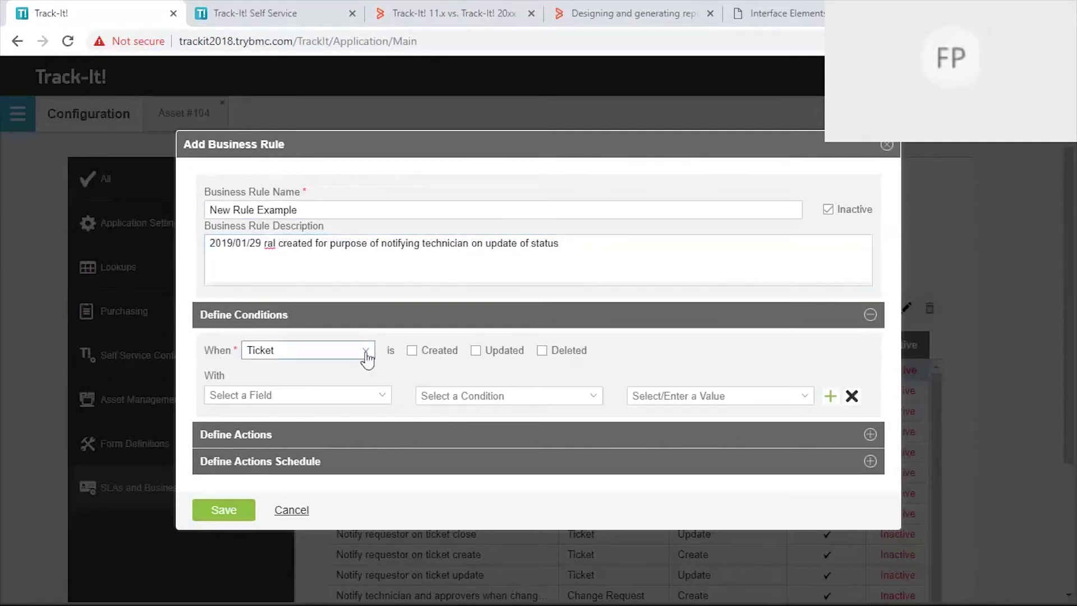
click(365, 351)
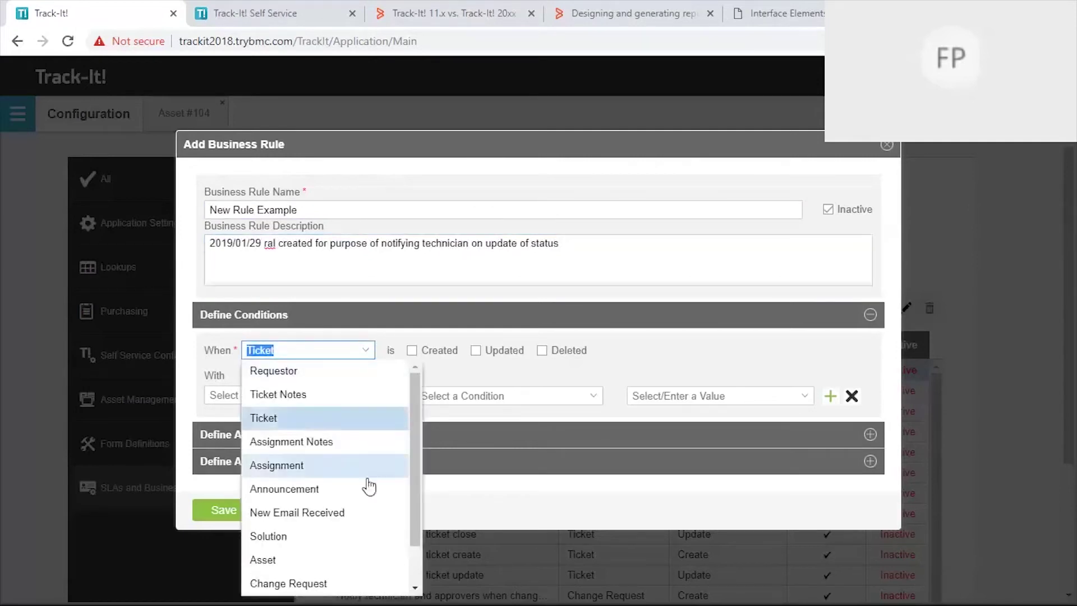
scroll(370, 487, down, 1)
scroll(369, 487, down, 2)
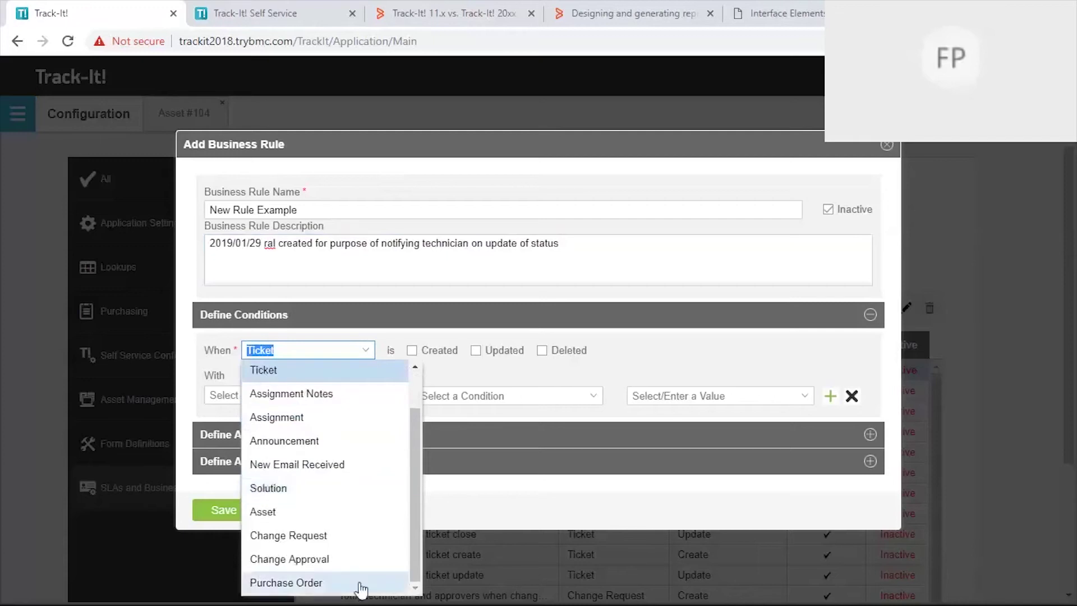
click(345, 348)
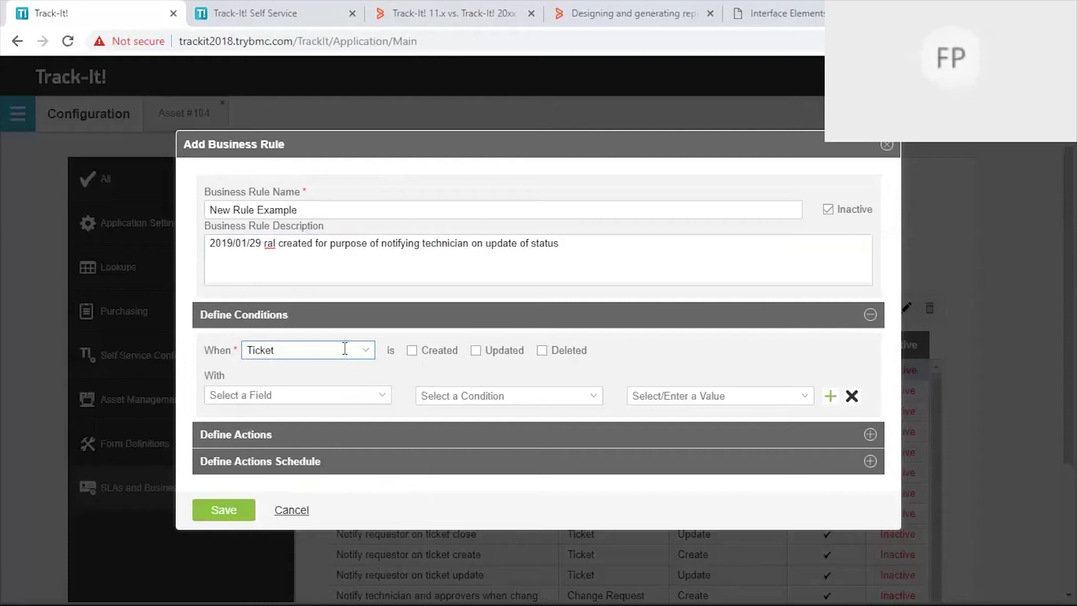
click(412, 351)
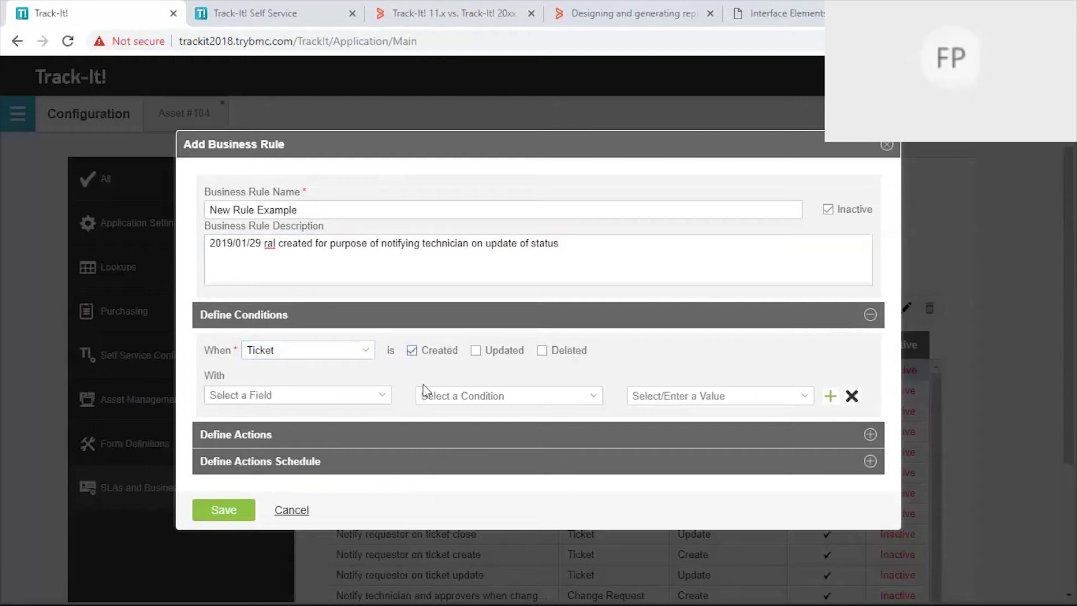
click(476, 353)
Step: Define the first condition of the rule as Status Description has changed
click(381, 404)
scroll(354, 339, down, 10)
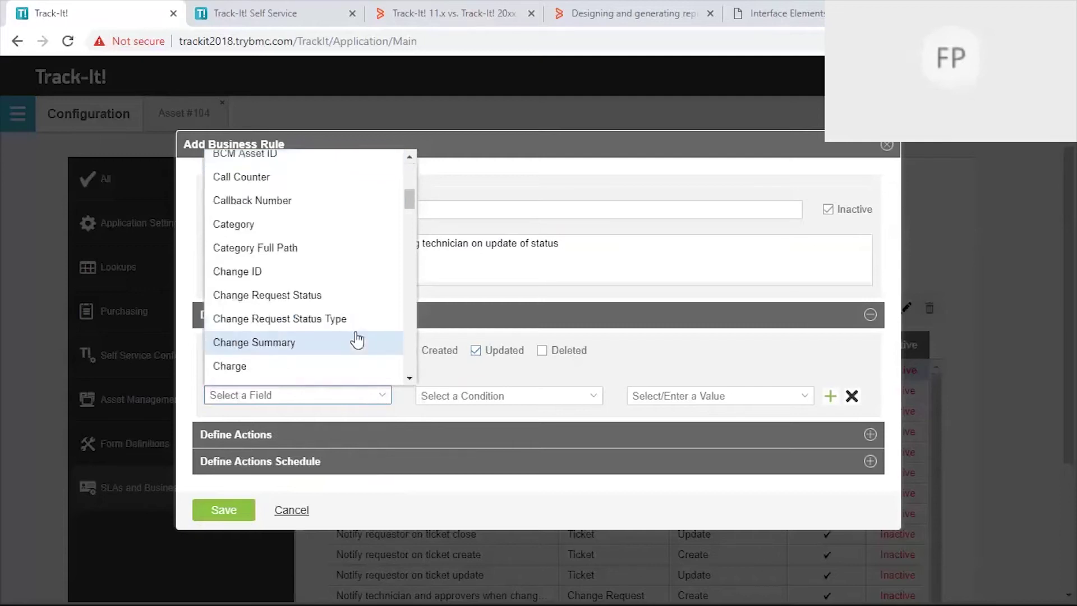
scroll(355, 339, down, 5)
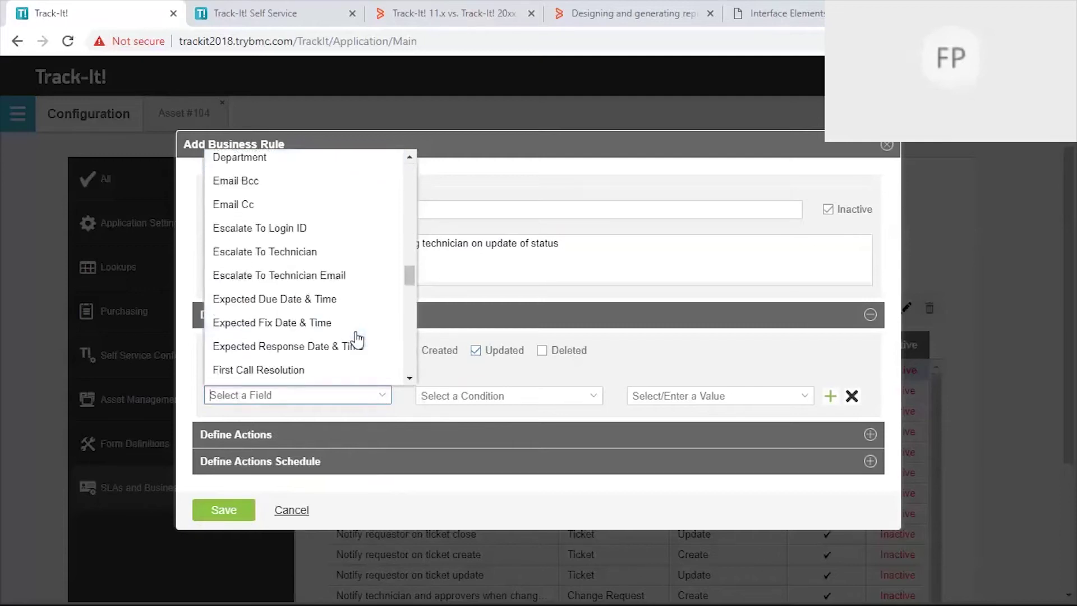
scroll(356, 338, down, 10)
scroll(357, 339, down, 5)
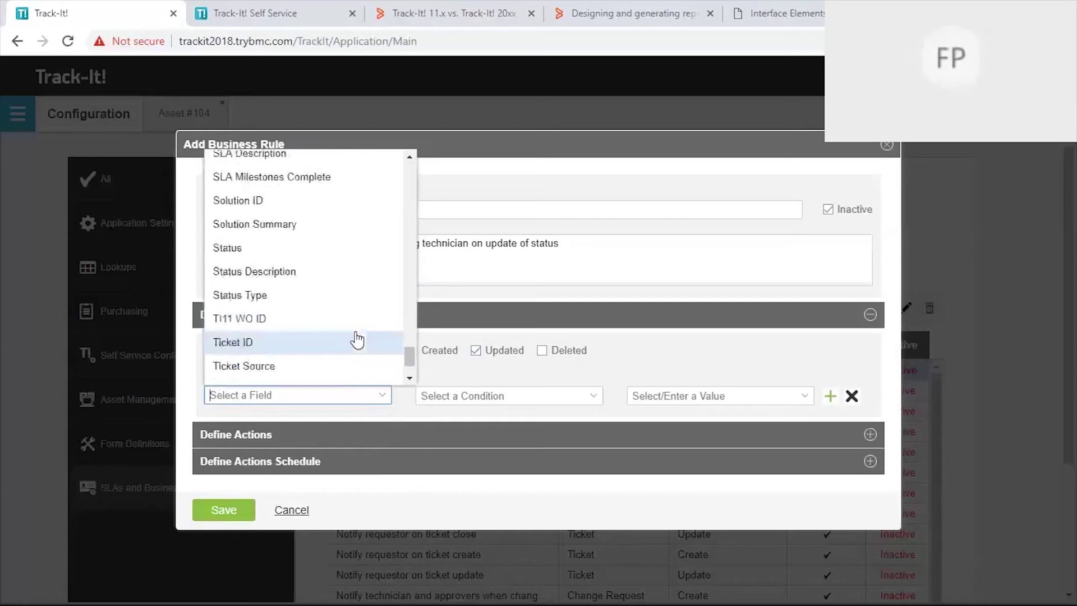
click(268, 275)
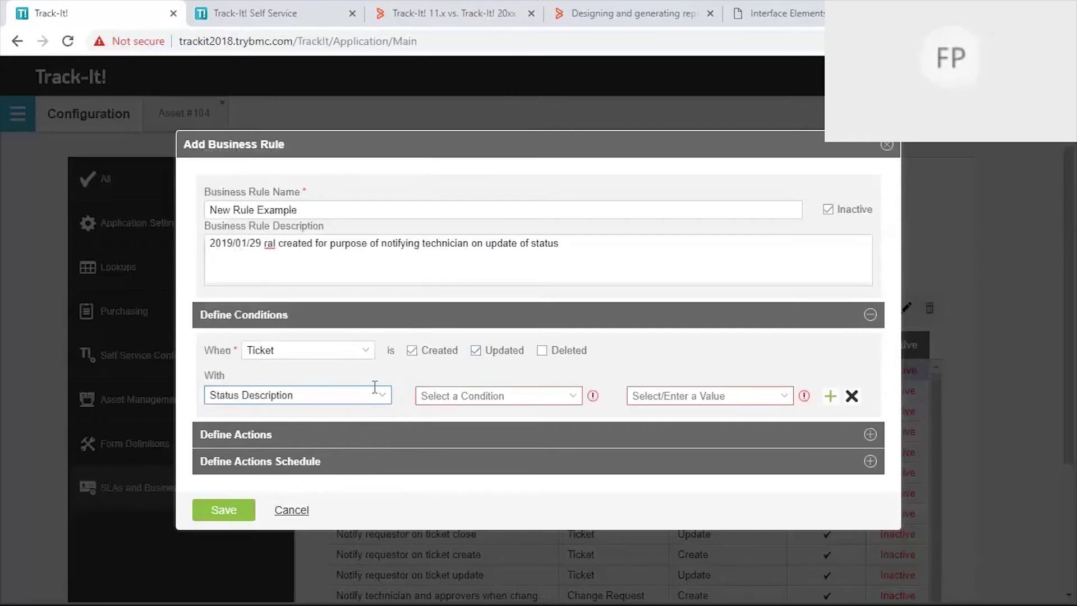
click(573, 398)
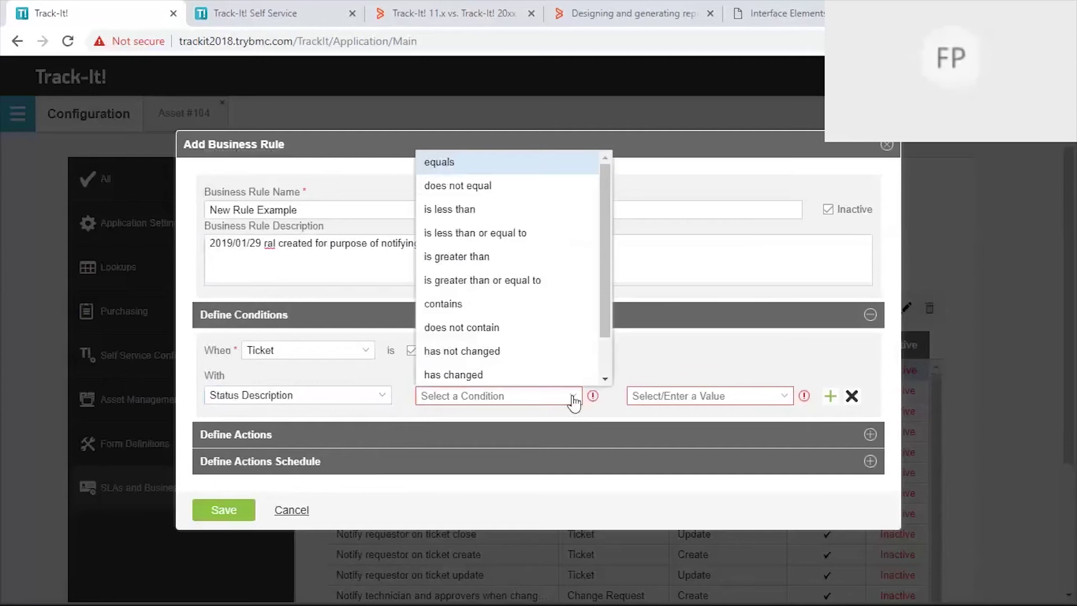
click(515, 375)
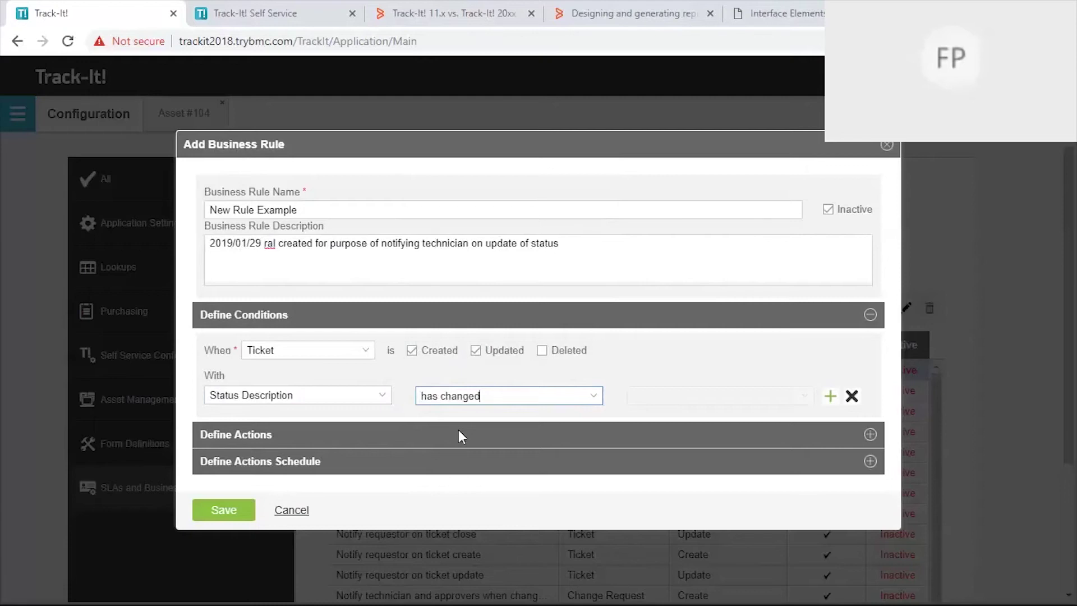
Step: Add a second condition joined with And, requiring that Status does not equal Closed
click(827, 399)
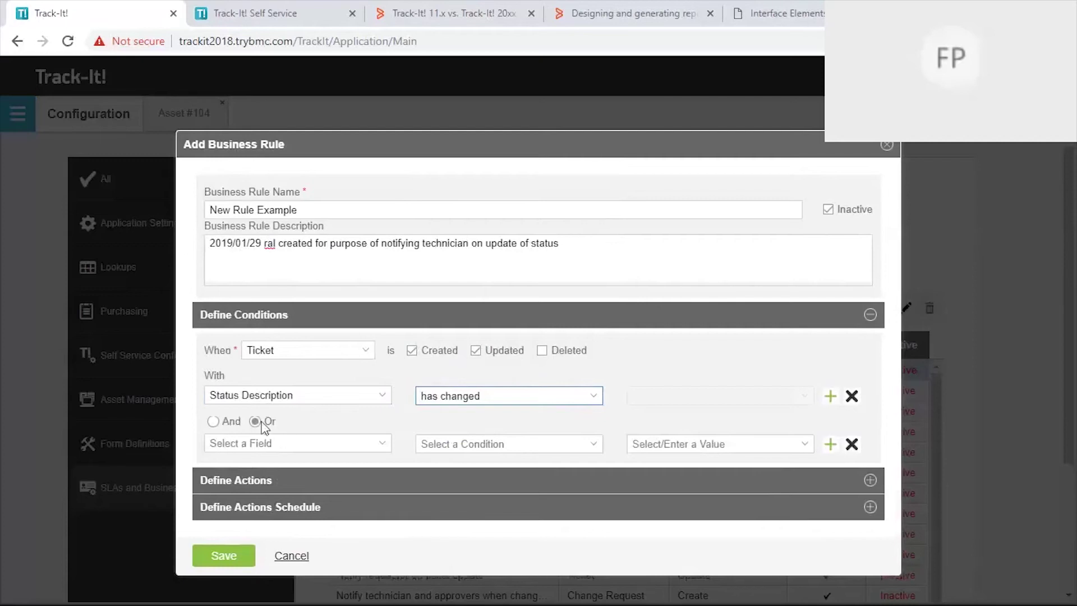
click(214, 421)
click(385, 448)
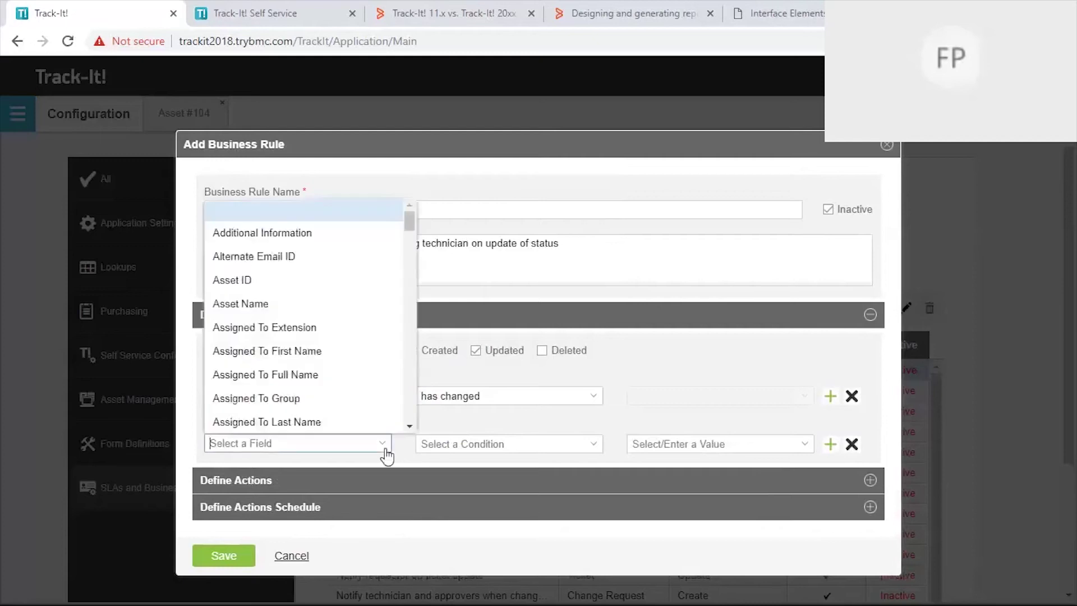
scroll(344, 376, down, 15)
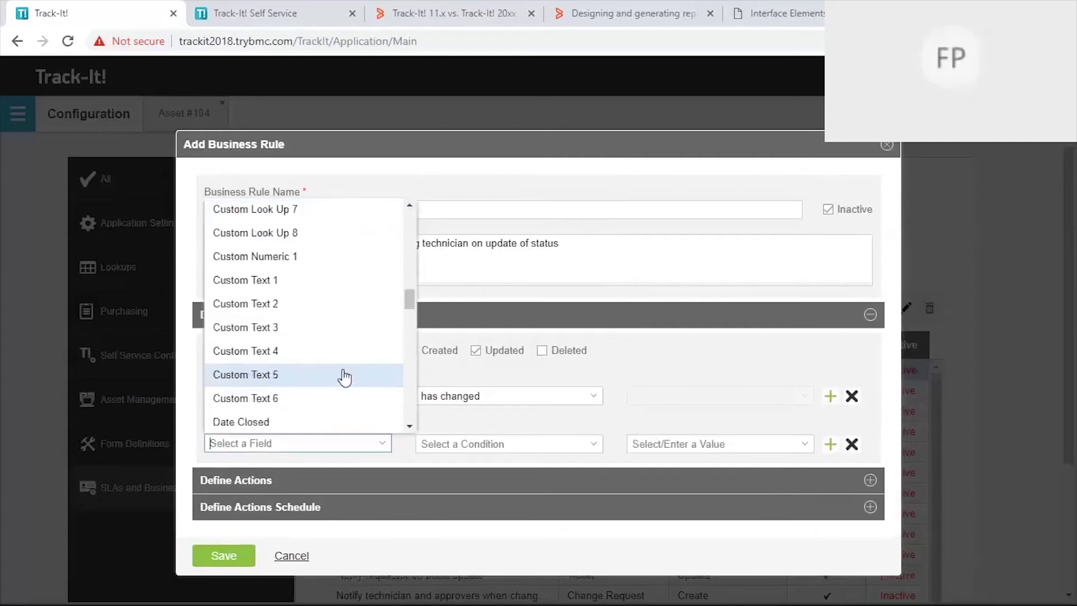
scroll(345, 378, down, 10)
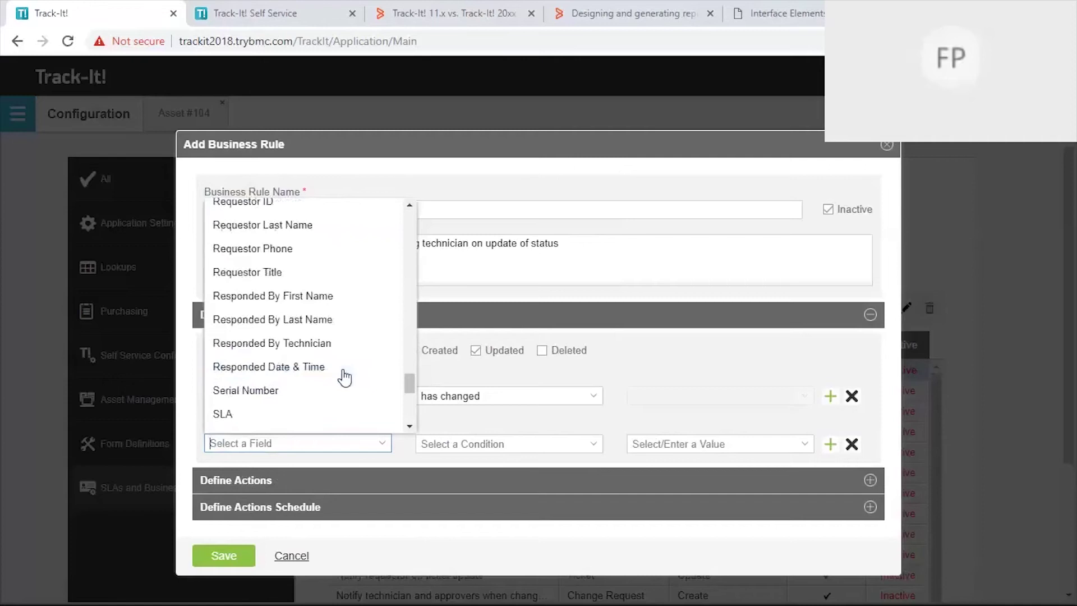
scroll(344, 378, down, 3)
click(344, 376)
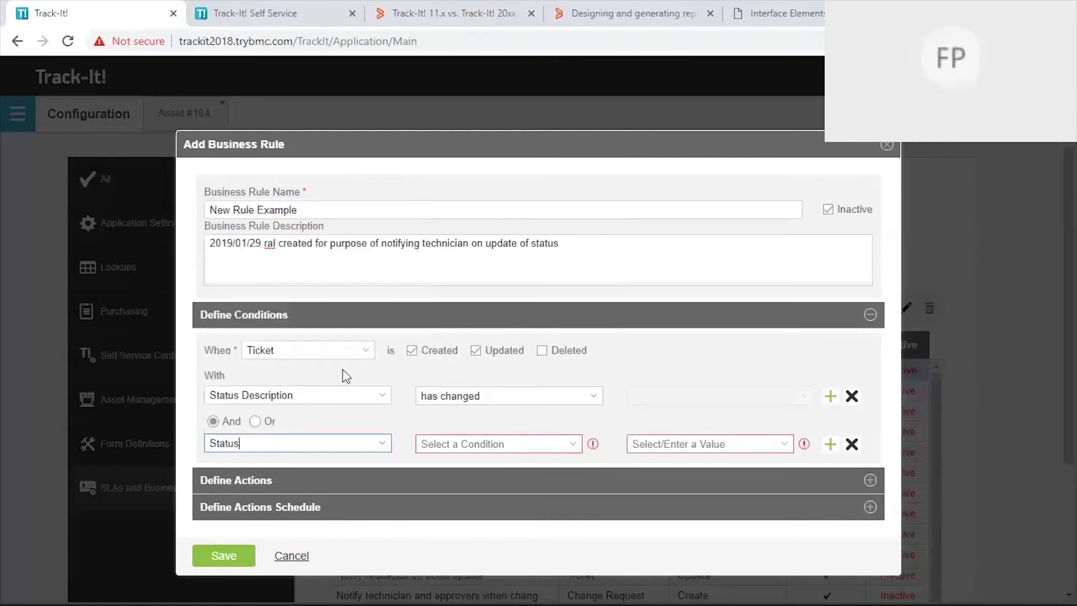
click(573, 446)
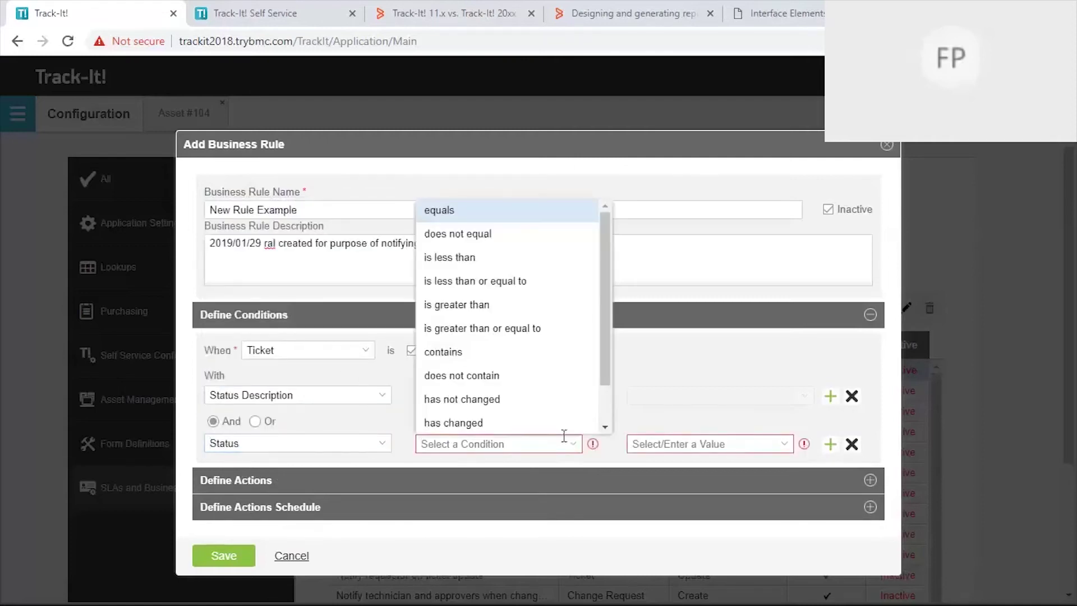
click(498, 234)
click(782, 444)
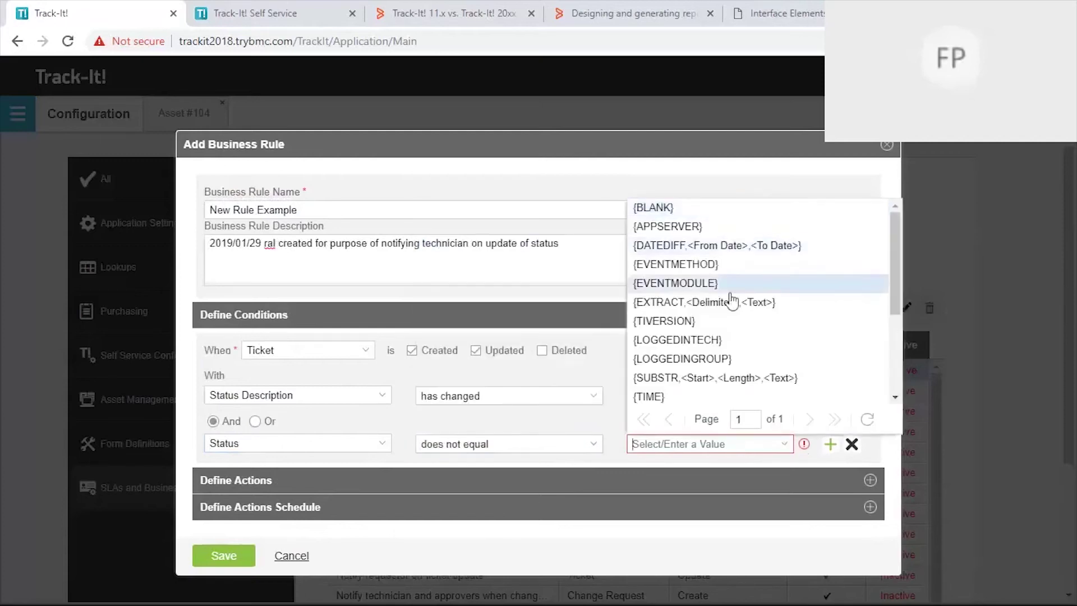
scroll(730, 308, down, 3)
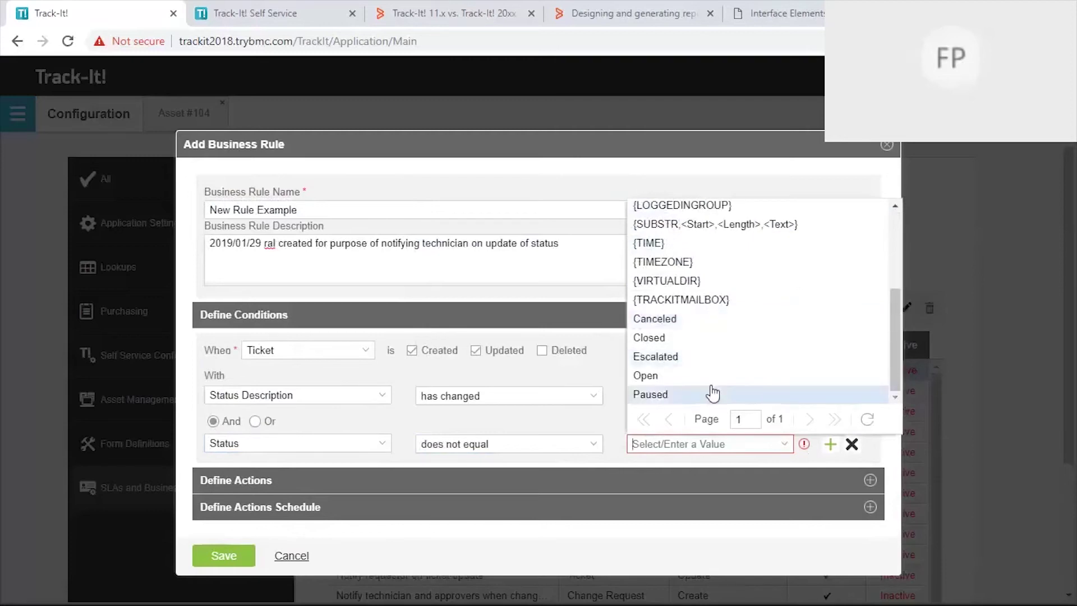
click(683, 338)
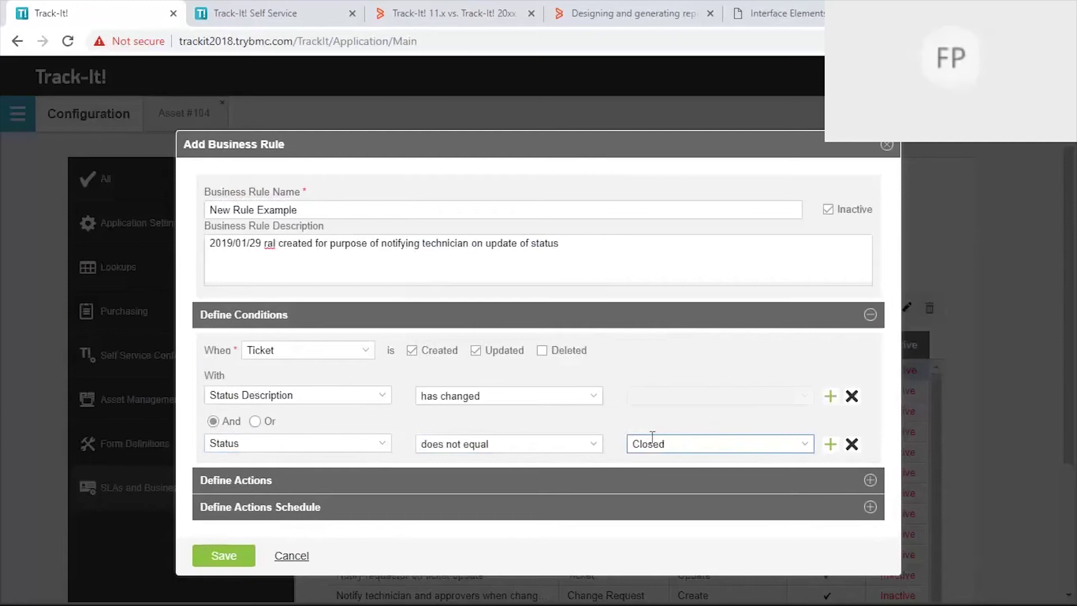
Step: Expand the rule's action definitions and set the action to Send Notification
click(871, 481)
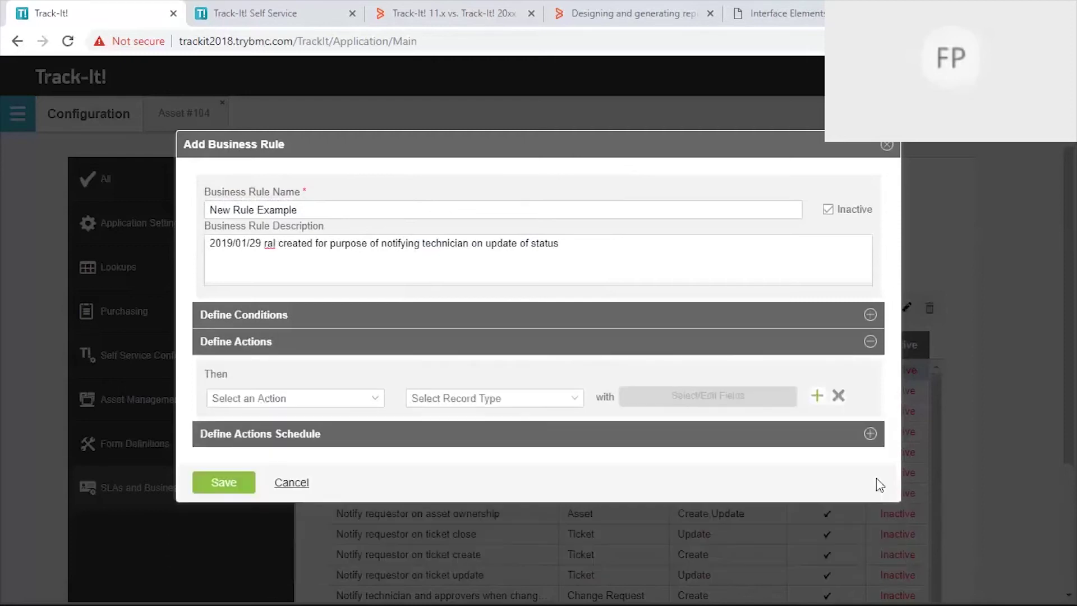
click(369, 403)
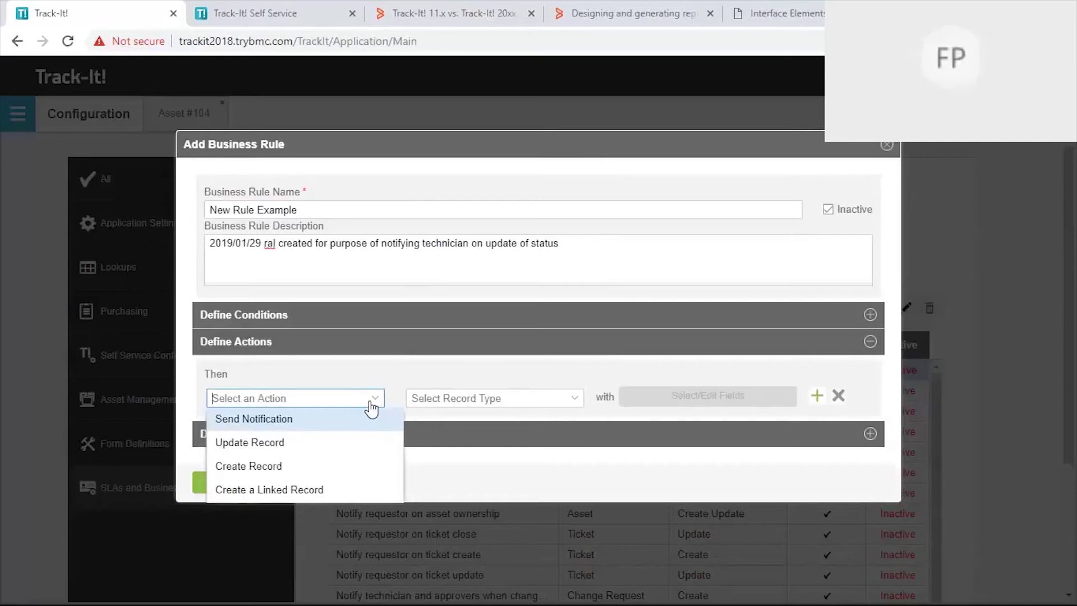
click(344, 421)
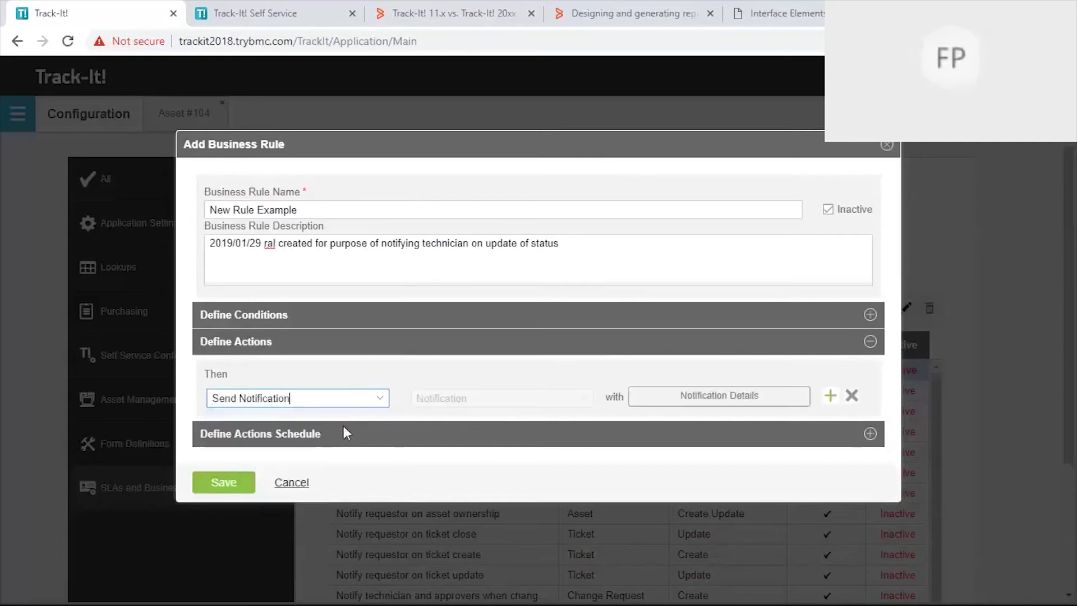
Step: Open the notification details and address the notification to {Ticket - Technician}
click(724, 396)
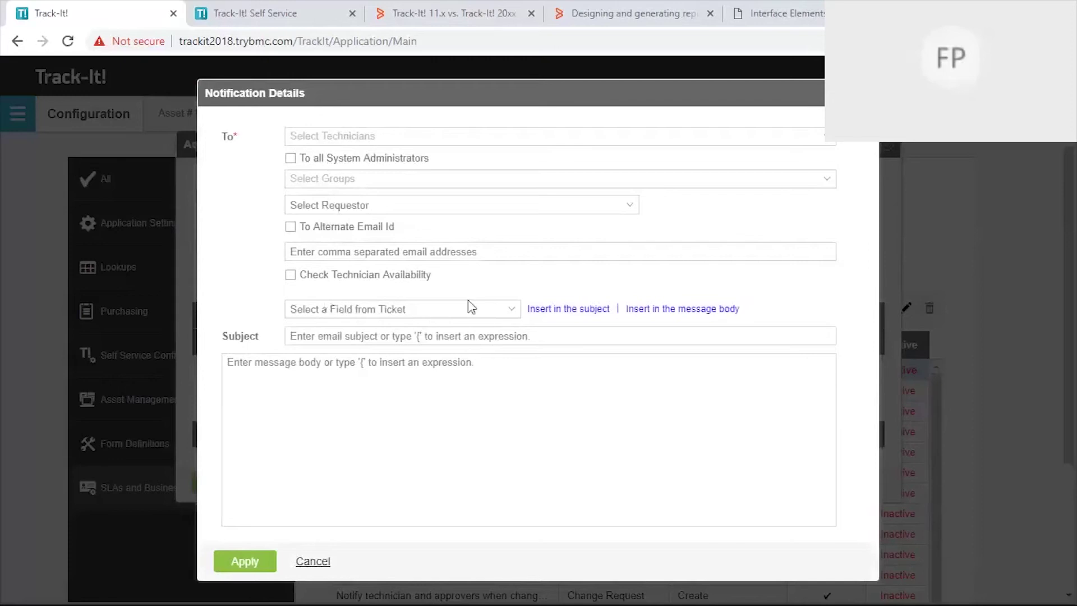
click(375, 137)
click(368, 157)
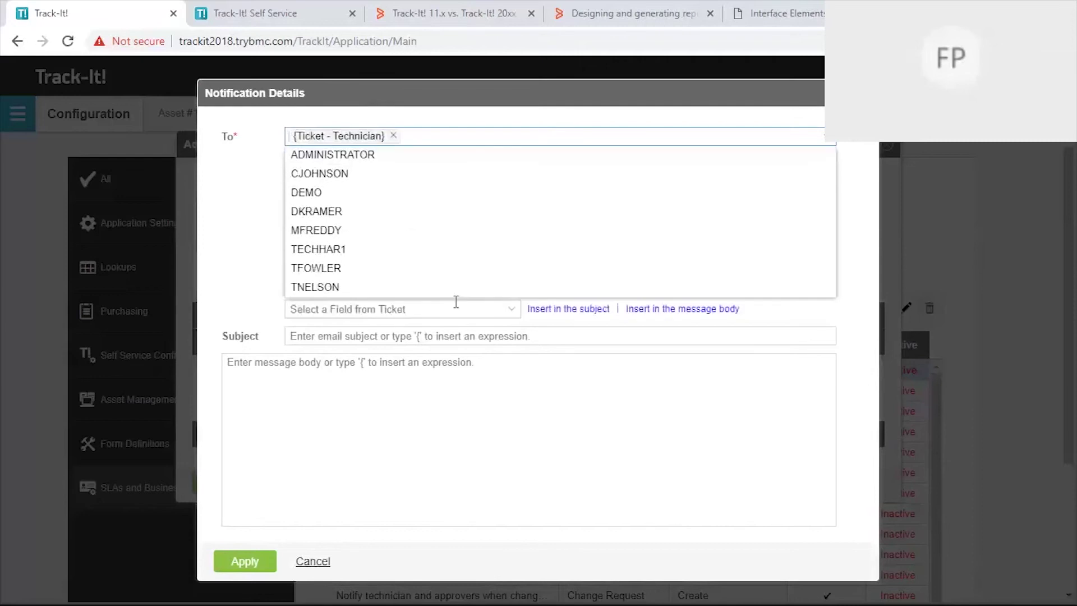
click(233, 216)
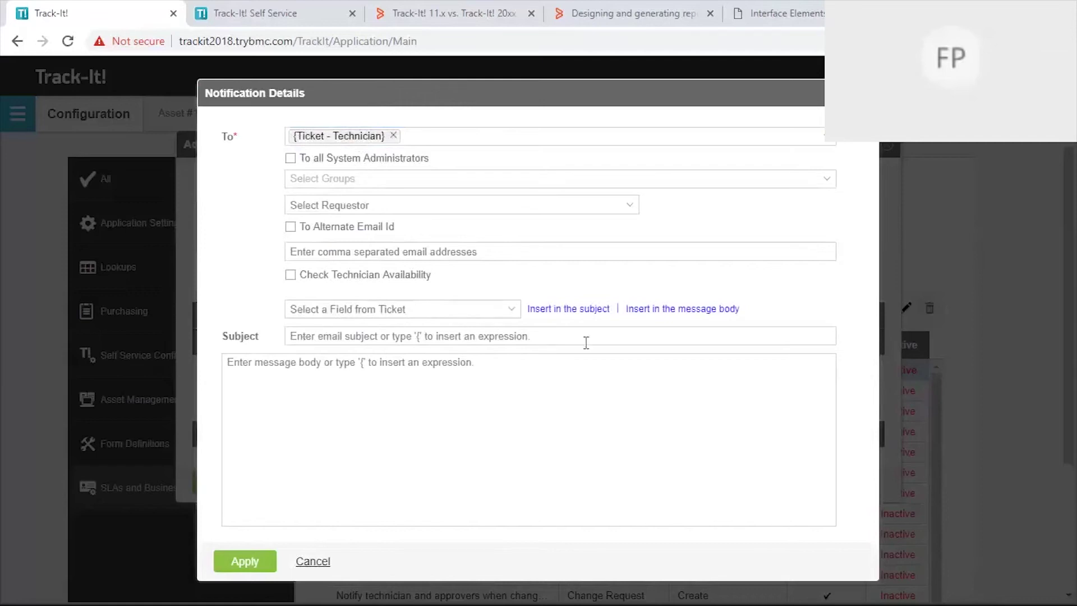
Step: Insert the {Ticket - Ticket ID} field in the notification subject and prefix it with "Ticket:"
click(510, 312)
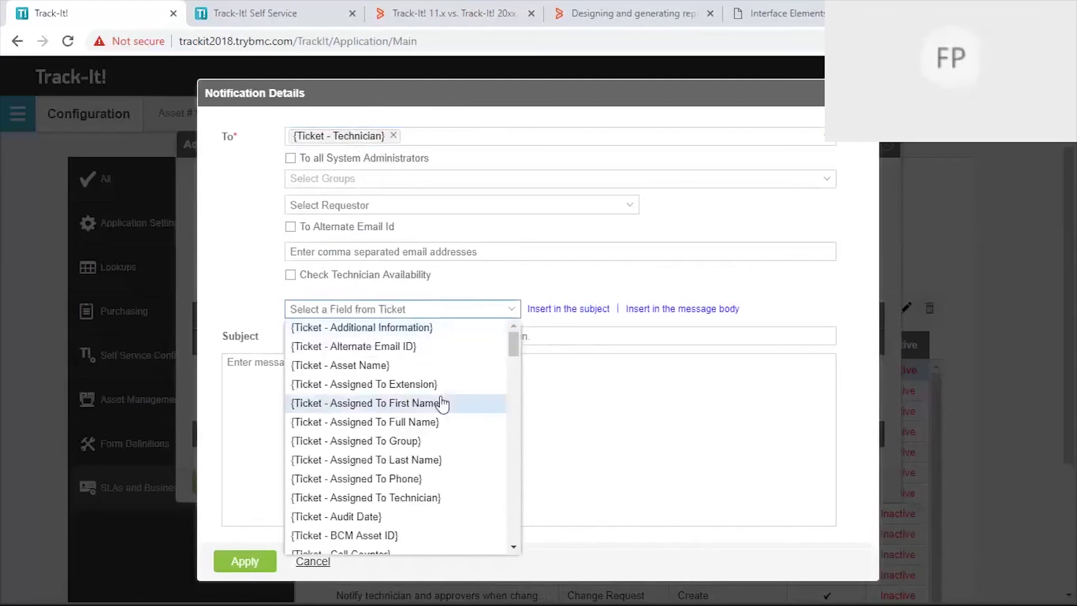
scroll(443, 403, down, 15)
scroll(443, 404, down, 12)
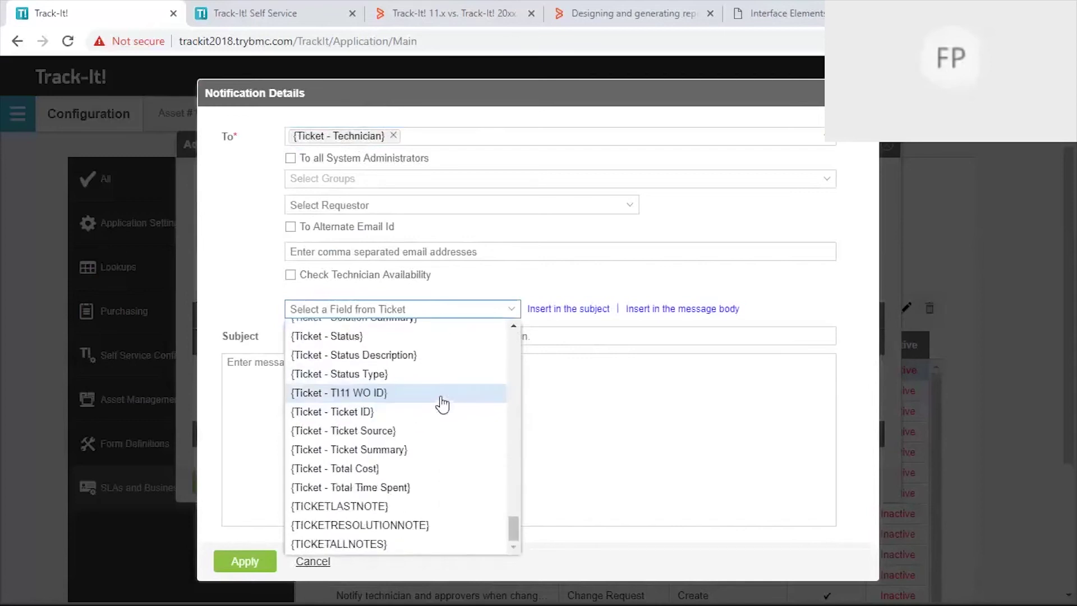
click(395, 413)
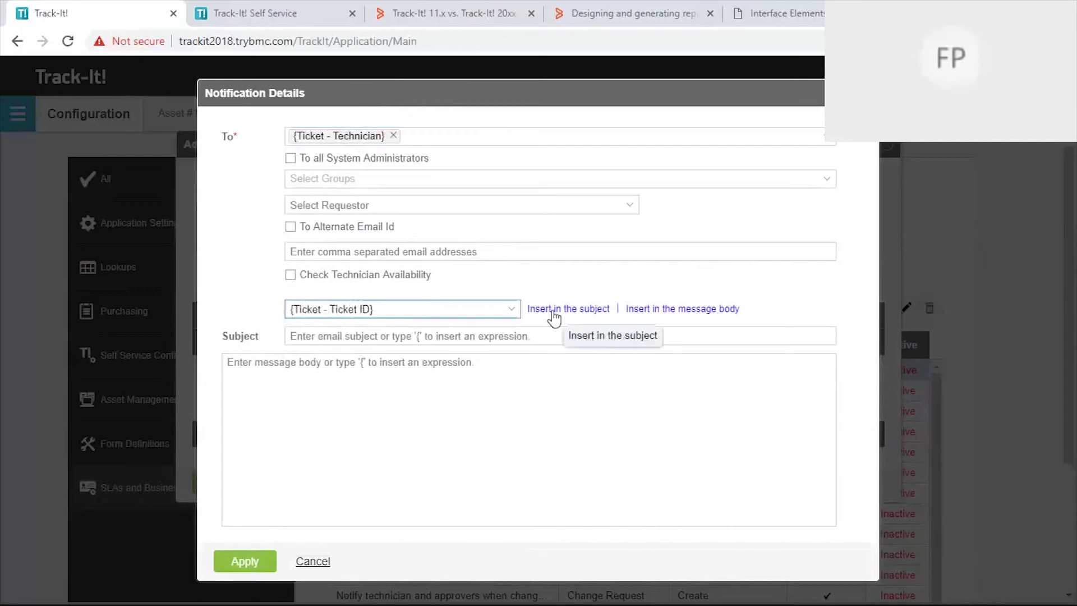
click(572, 309)
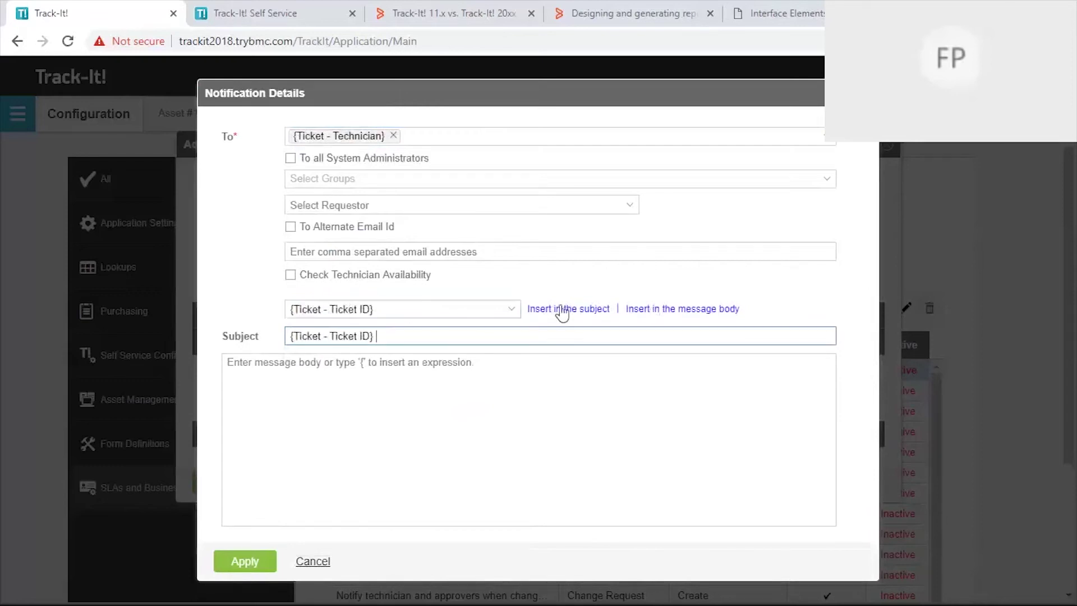
click(288, 334)
text(Tickt:)
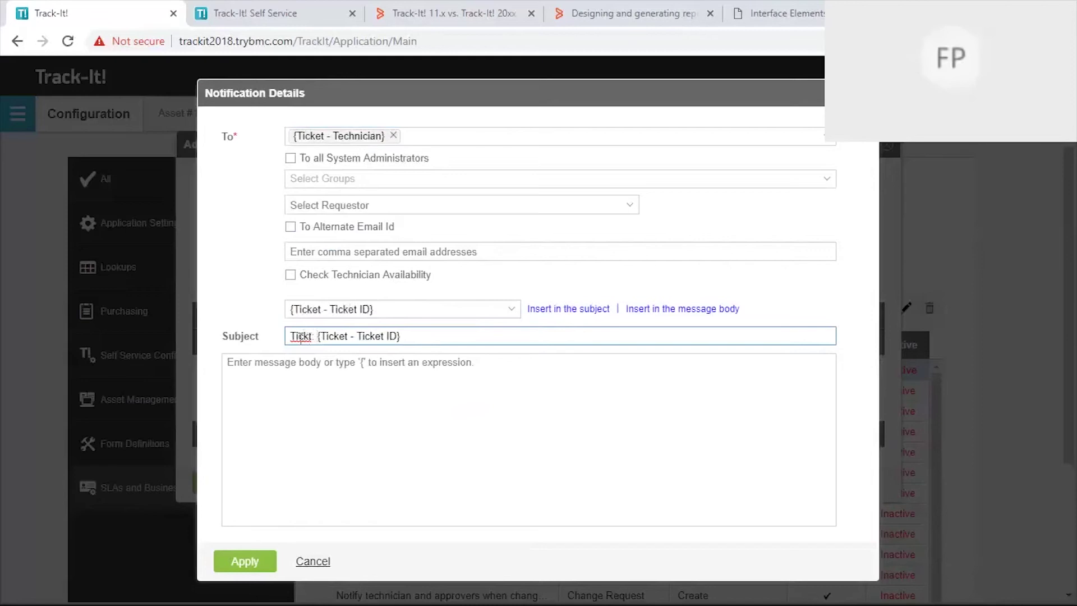
click(307, 337)
text(e)
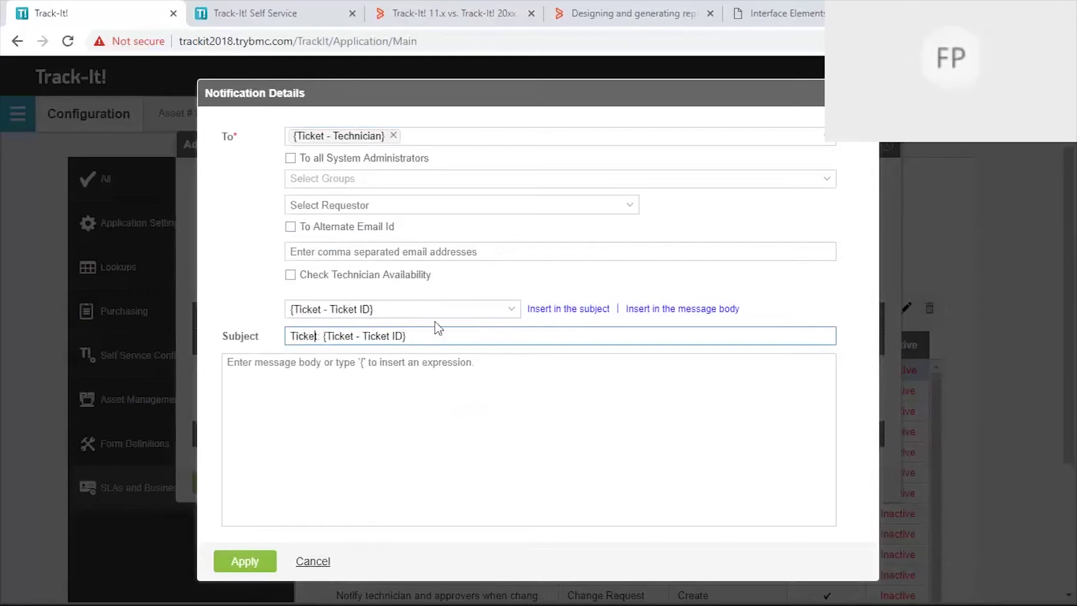
Step: Extend the notification subject with "Status Changed to" followed by the {Ticket - Status Description} field
click(437, 335)
text(Status Changed to)
click(510, 310)
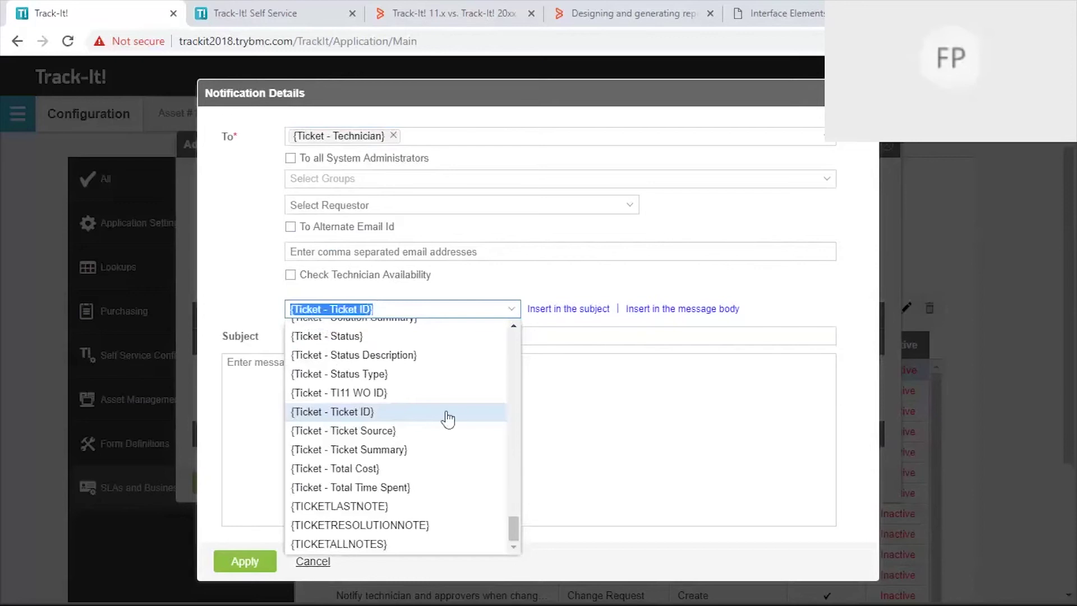
scroll(445, 433, up, 4)
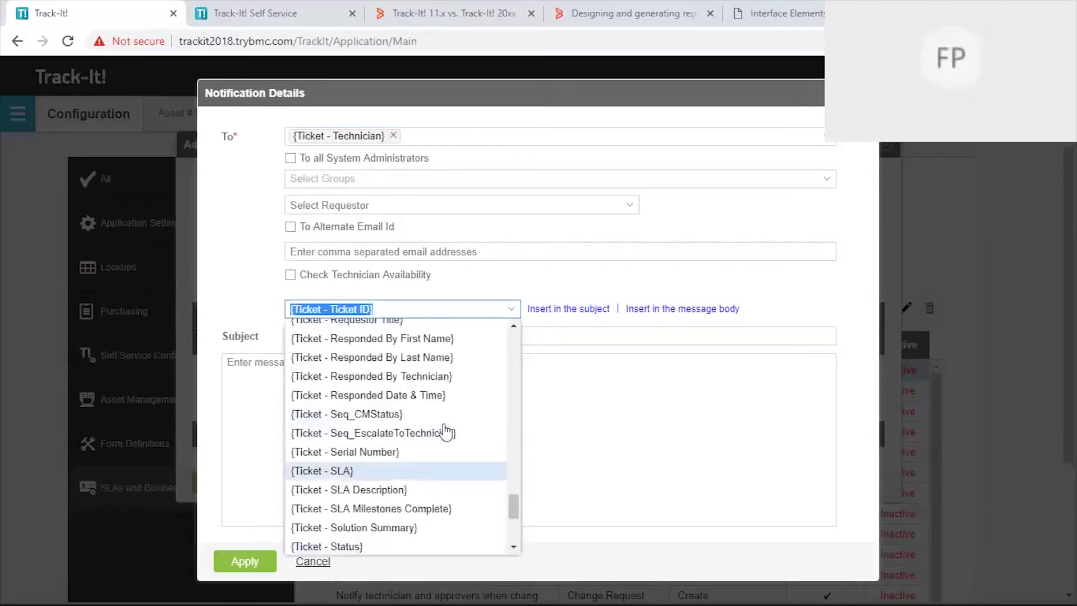
scroll(446, 432, down, 4)
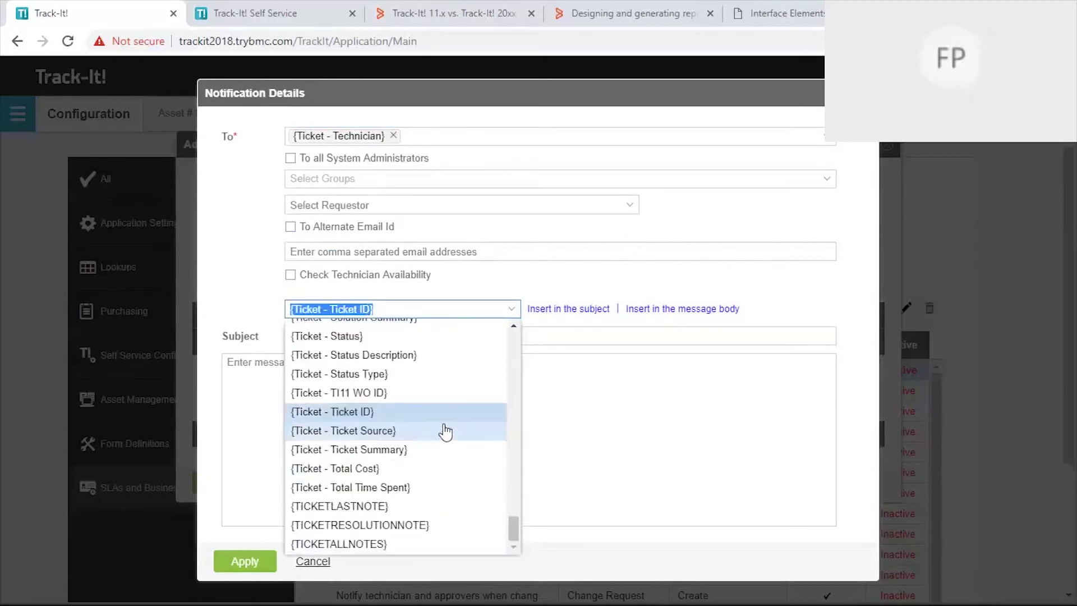
click(403, 356)
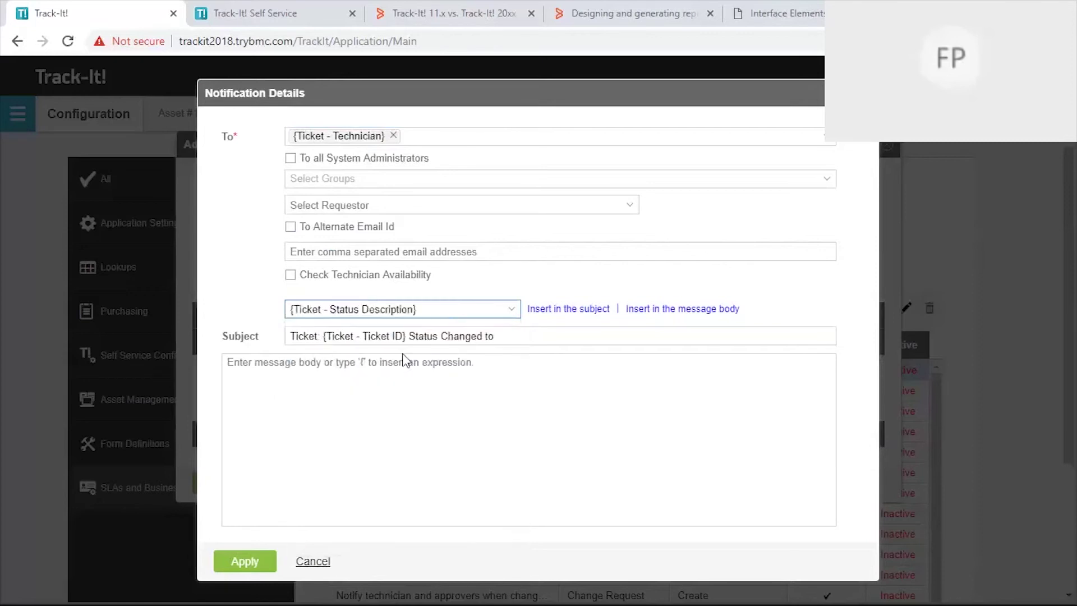
click(600, 324)
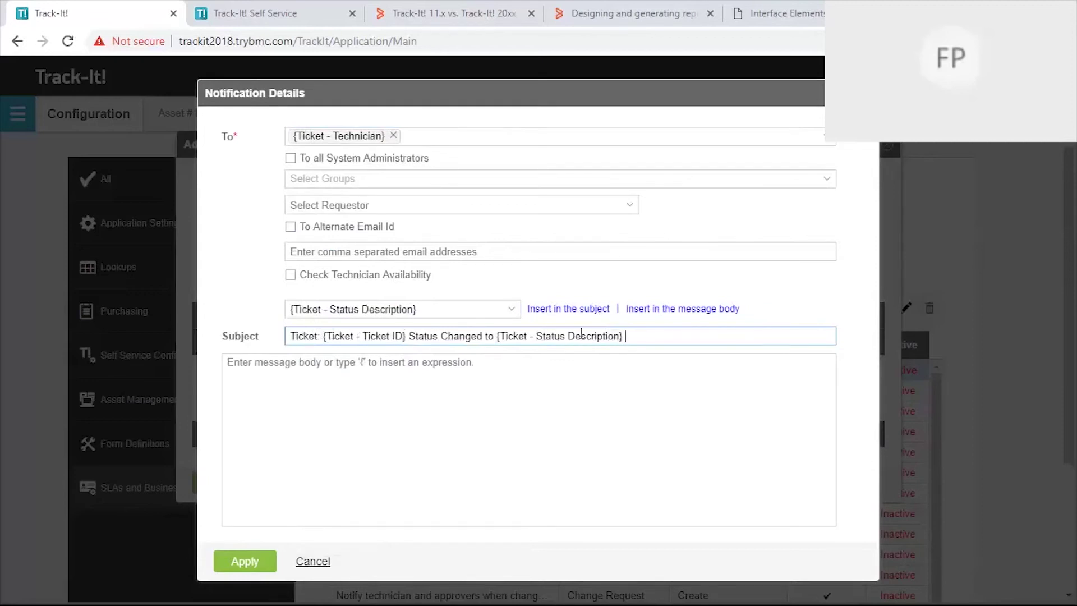
Step: Write the message body with the greeting "HeyTech" and the line "The status has changed", and apply the notification details
click(457, 407)
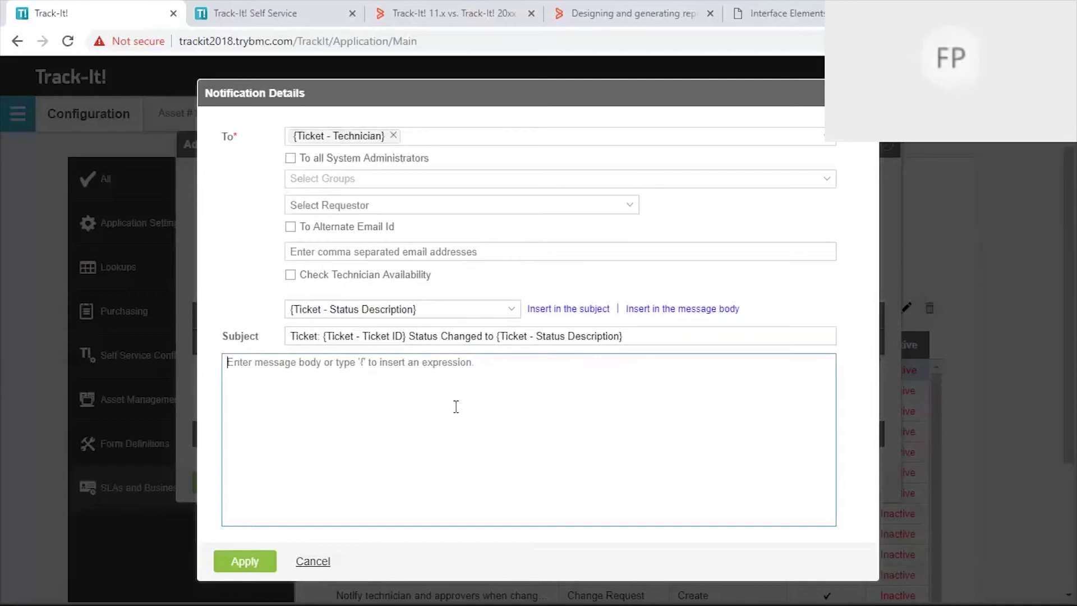
text(HyTech,)
key(Return)
text(The stat)
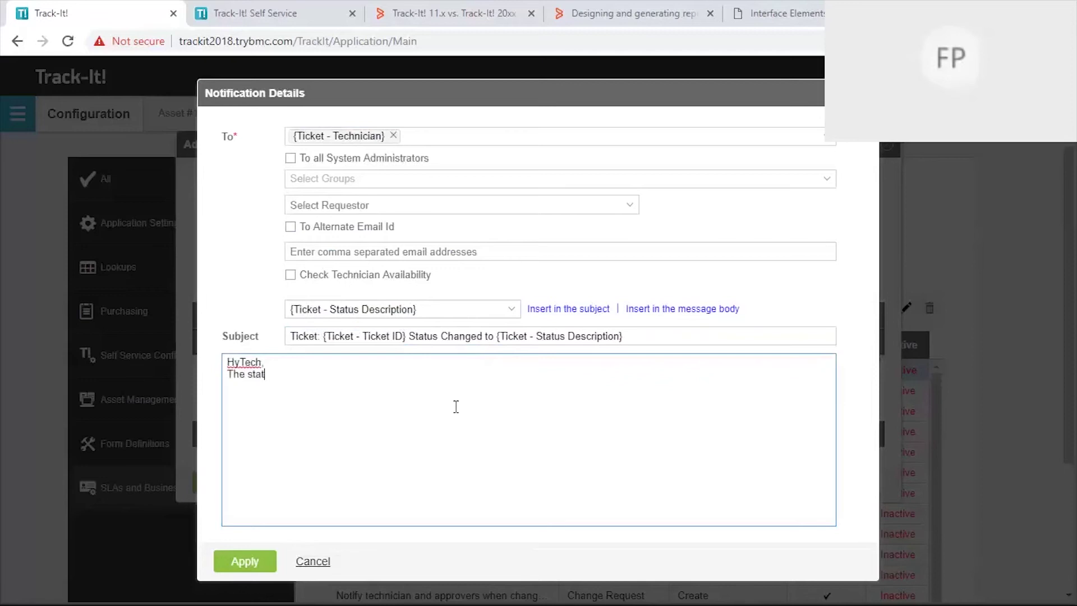
text(uys)
key(BackSpace)
key(BackSpace)
text(s has changed)
click(236, 366)
text(e)
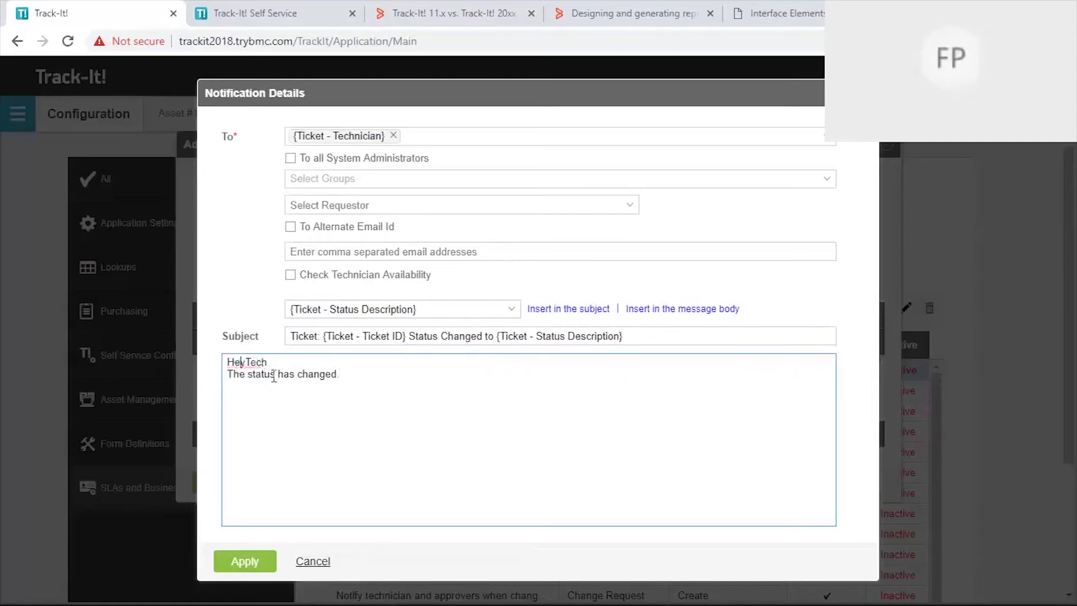
click(371, 380)
key(Return)
key(Return)
click(262, 560)
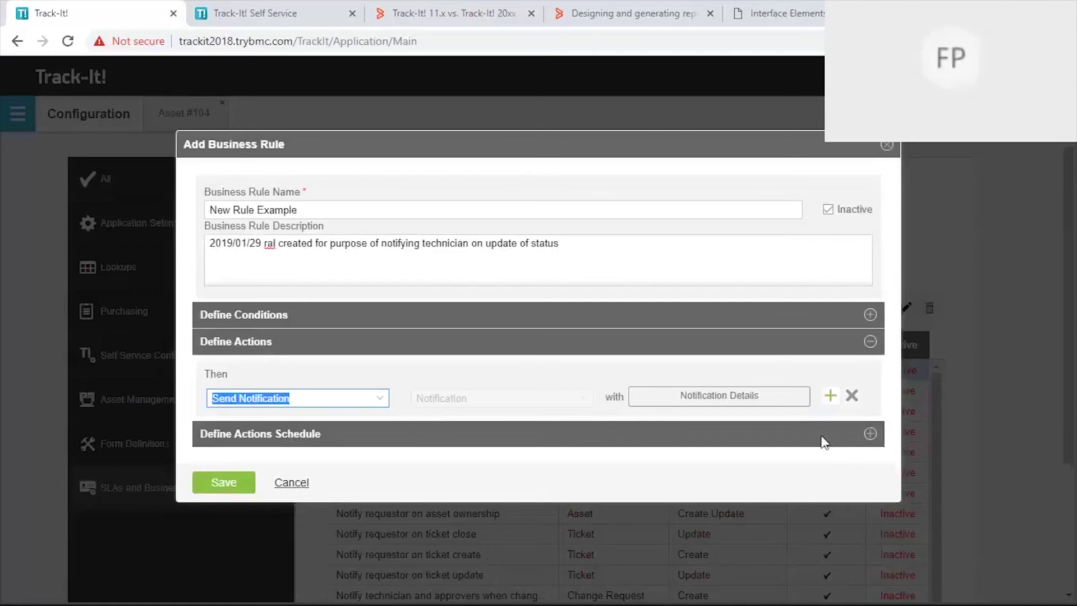
Step: Review the timing options in the rule's action schedule, keep the actions set to Immediately, and save the business rule
click(869, 435)
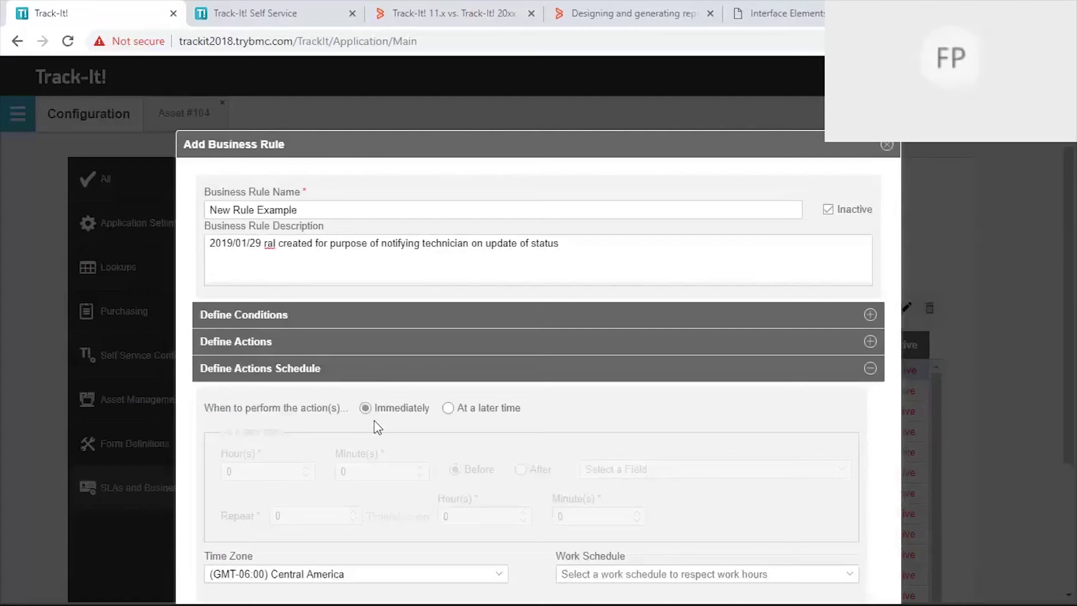
click(451, 409)
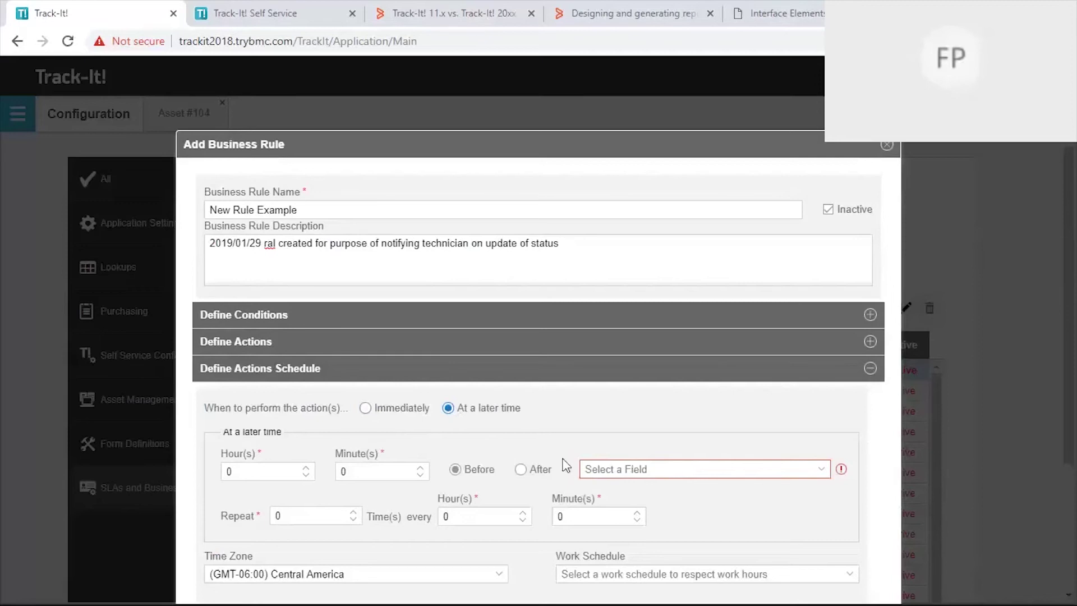
click(365, 409)
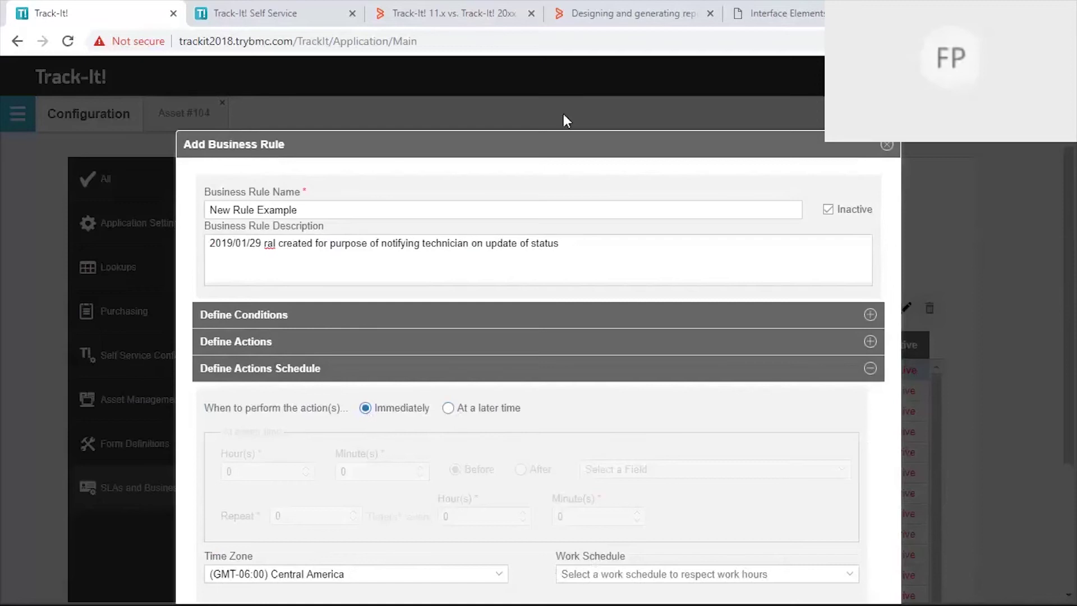
drag(557, 144, 542, 94)
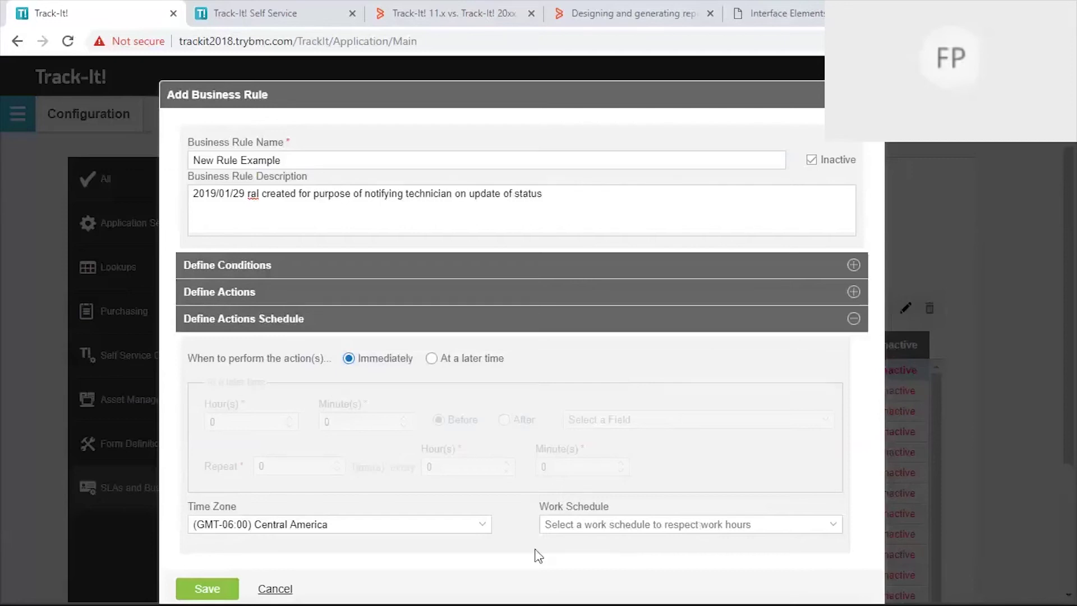
click(207, 589)
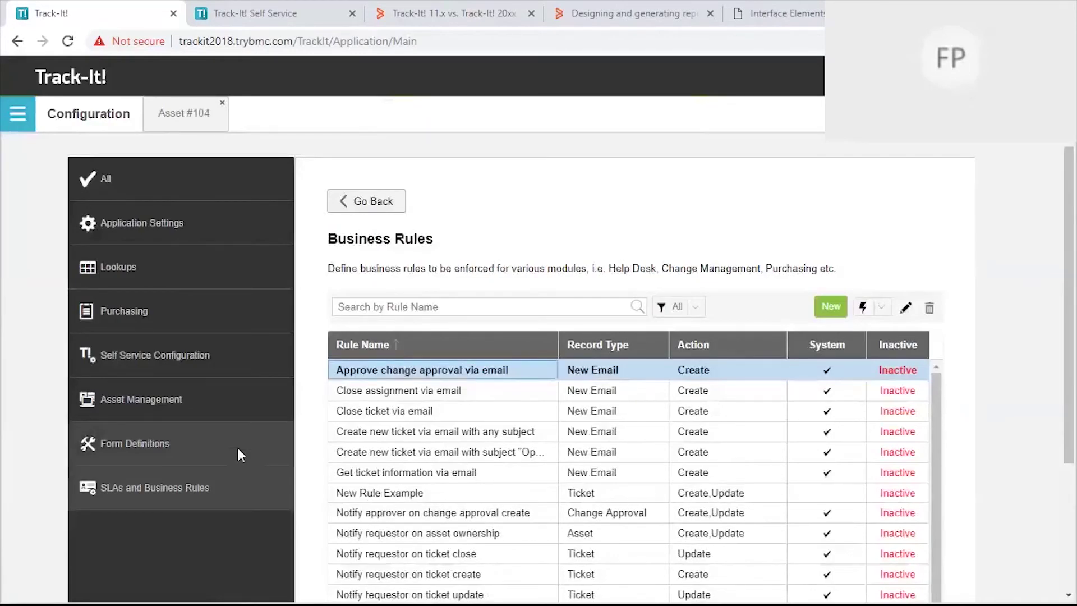
Step: Select New Rule Example in the business rules list and view its activation options without applying any
click(443, 496)
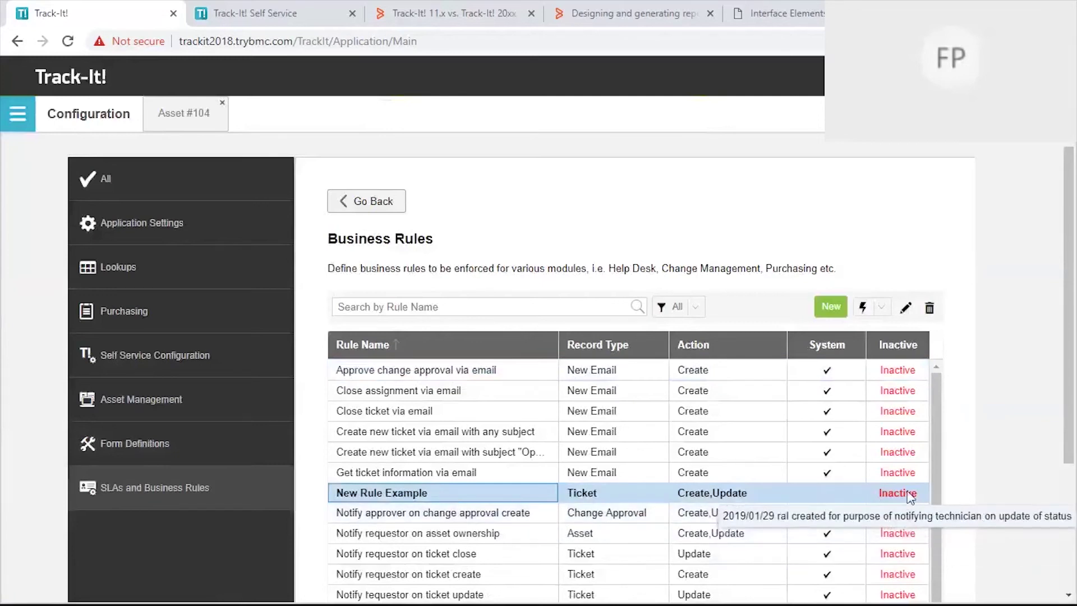
click(882, 308)
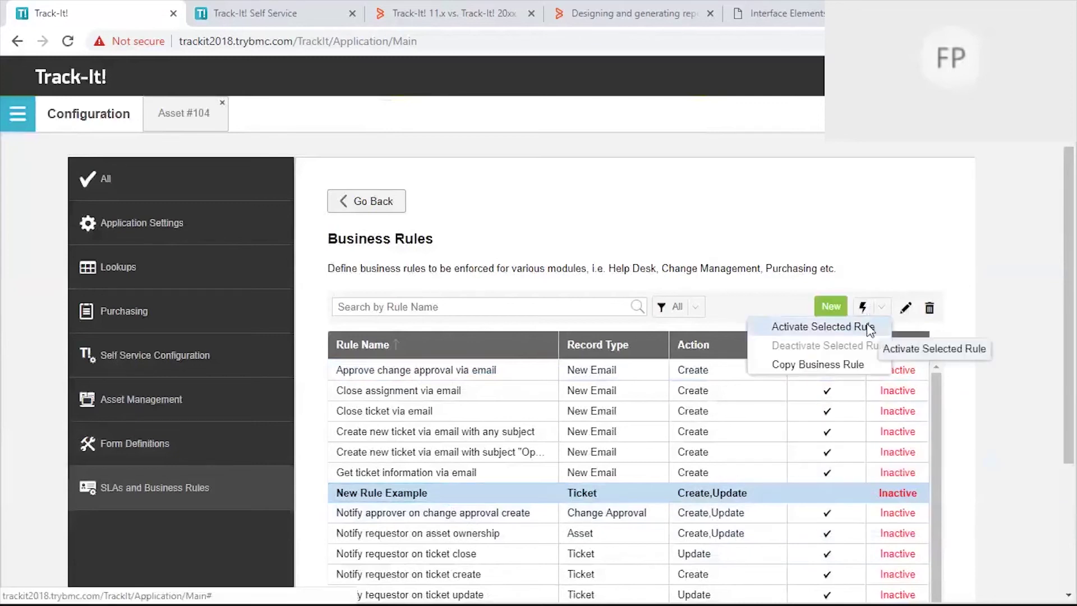
click(884, 247)
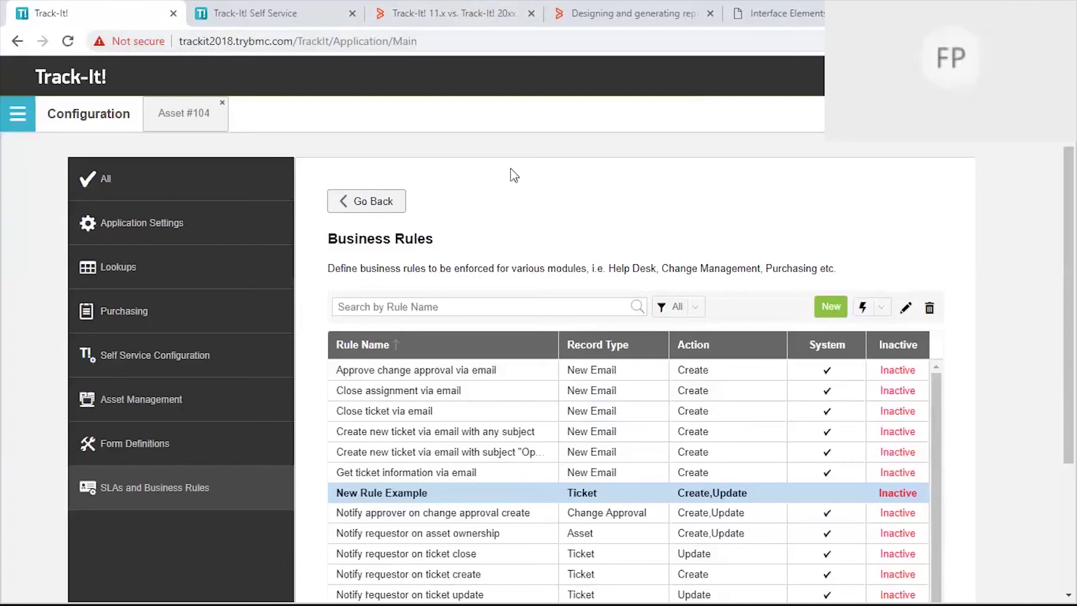
mouse_move(728, 601)
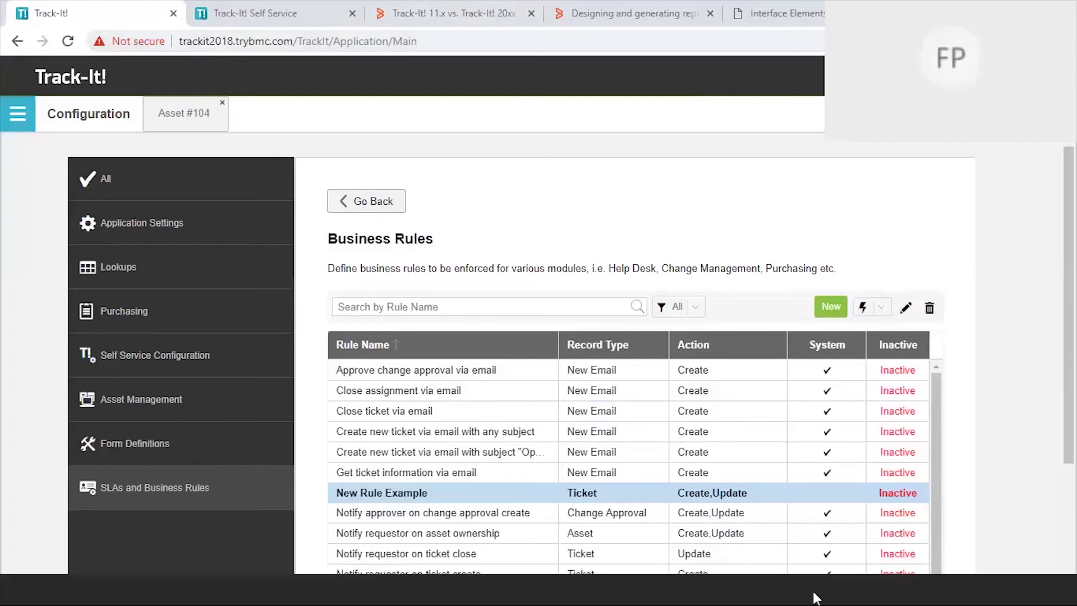
mouse_move(825, 596)
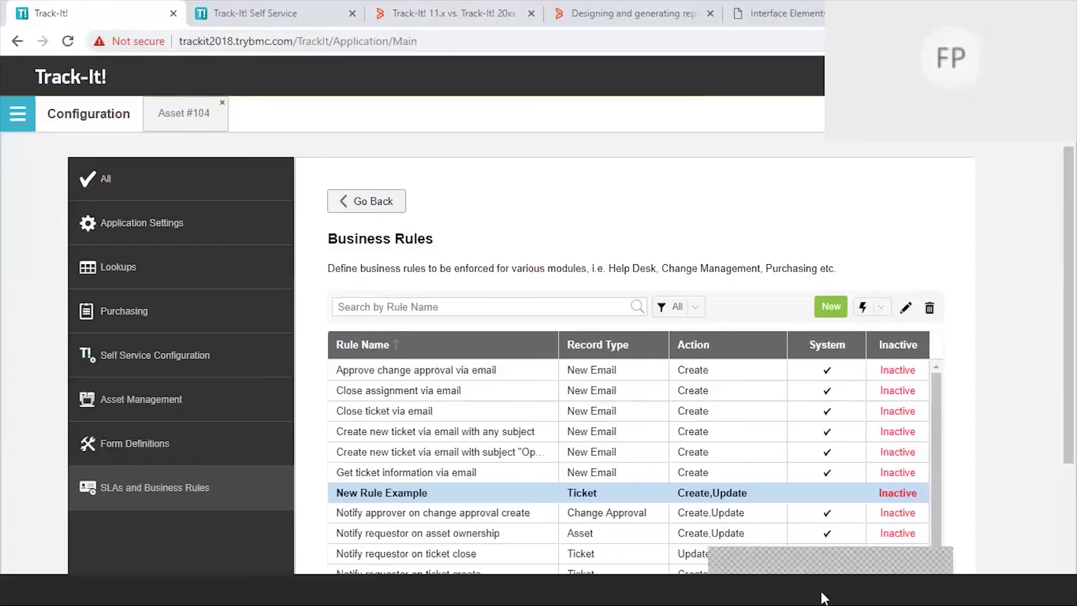
click(784, 602)
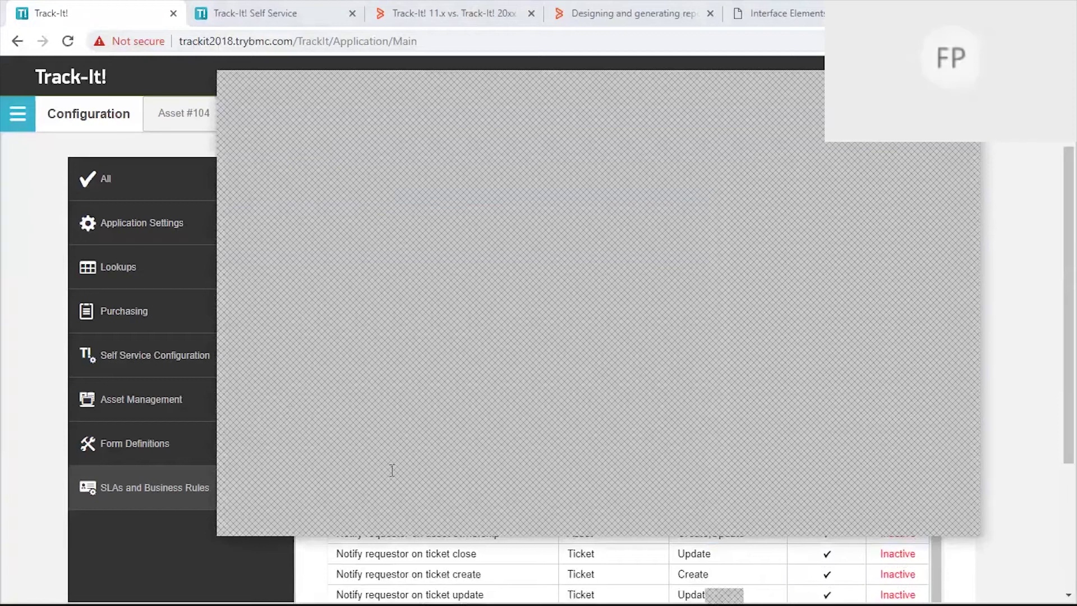
mouse_move(807, 587)
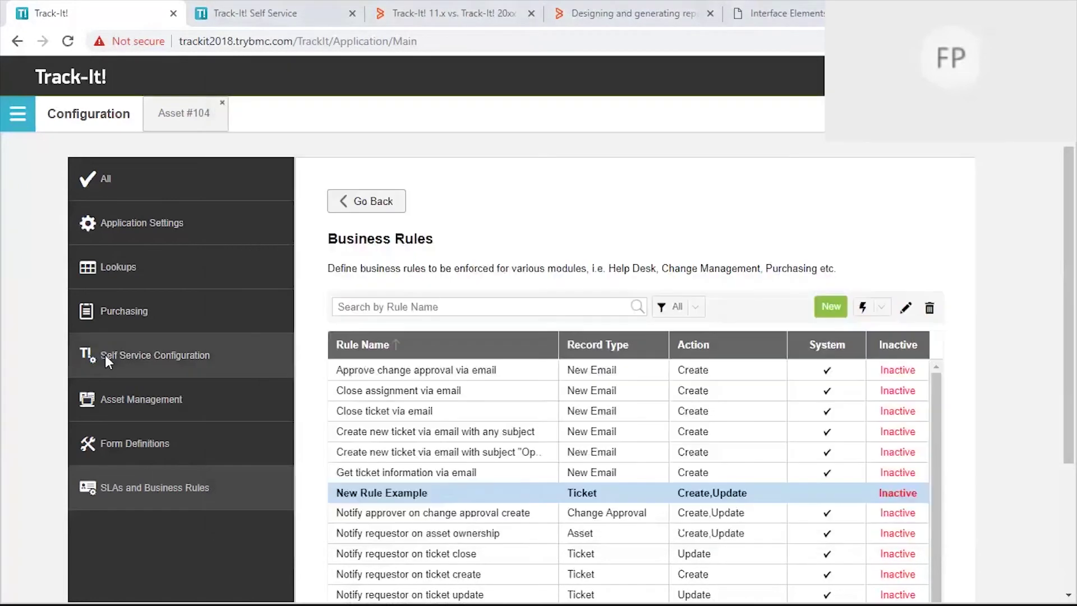
Step: Leave the business rules list and open Network Discovery in the Asset Management configuration
click(11, 114)
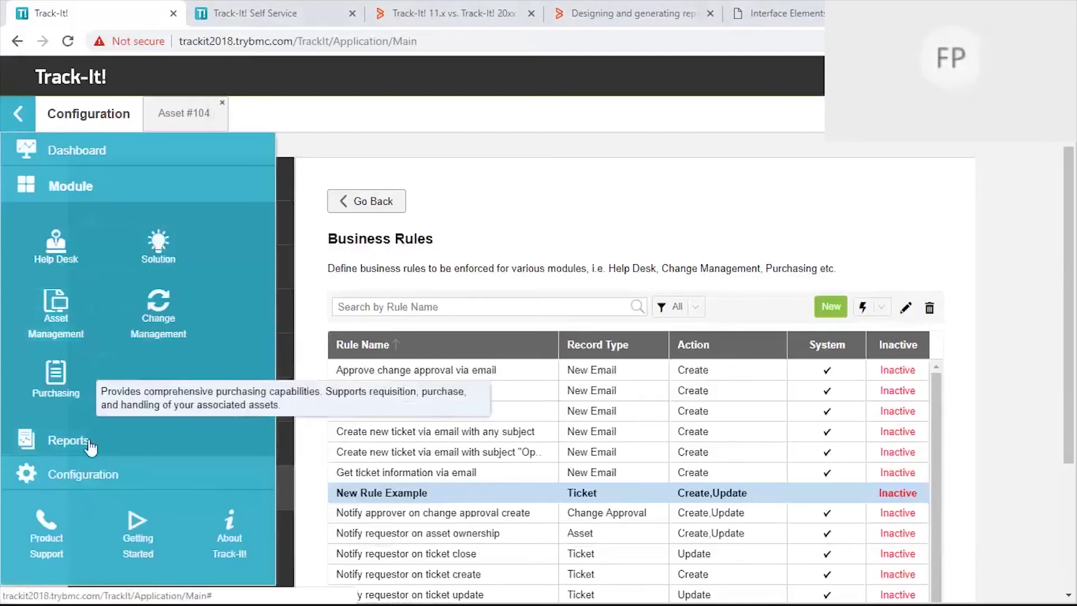
click(83, 473)
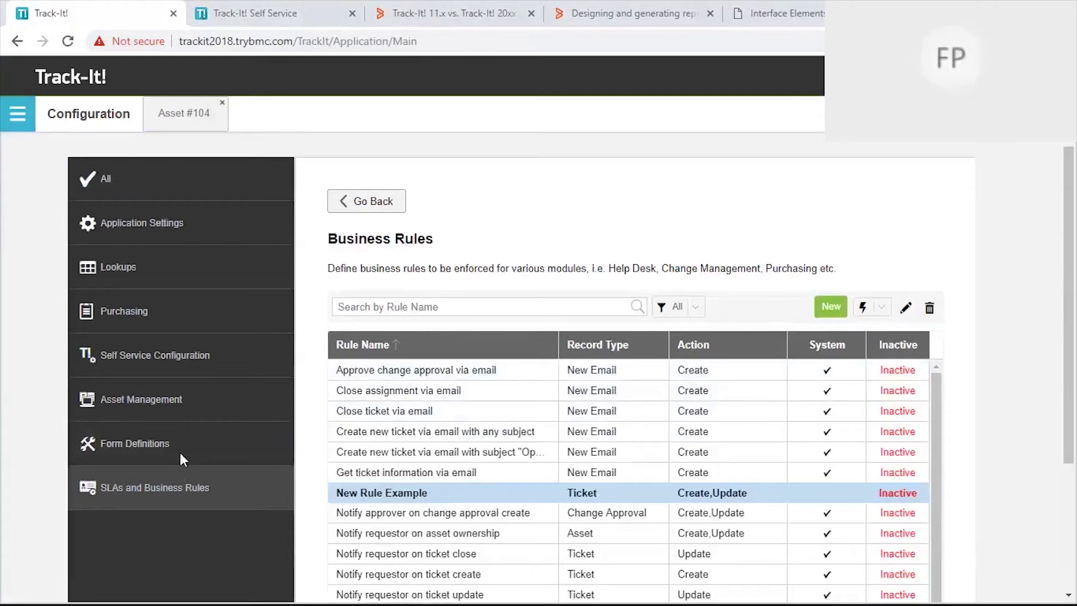
click(385, 204)
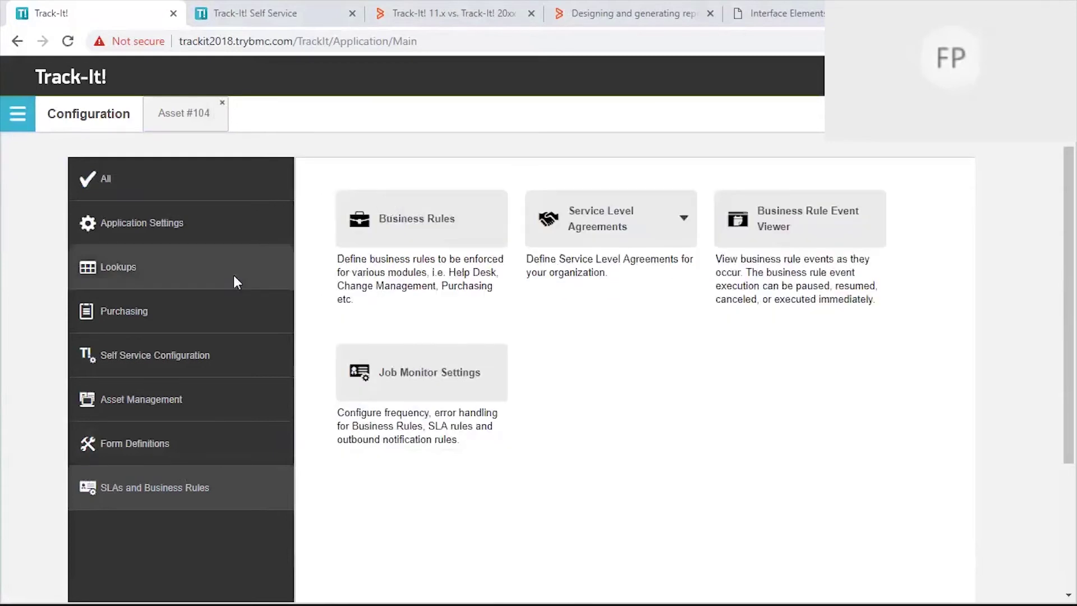
click(197, 403)
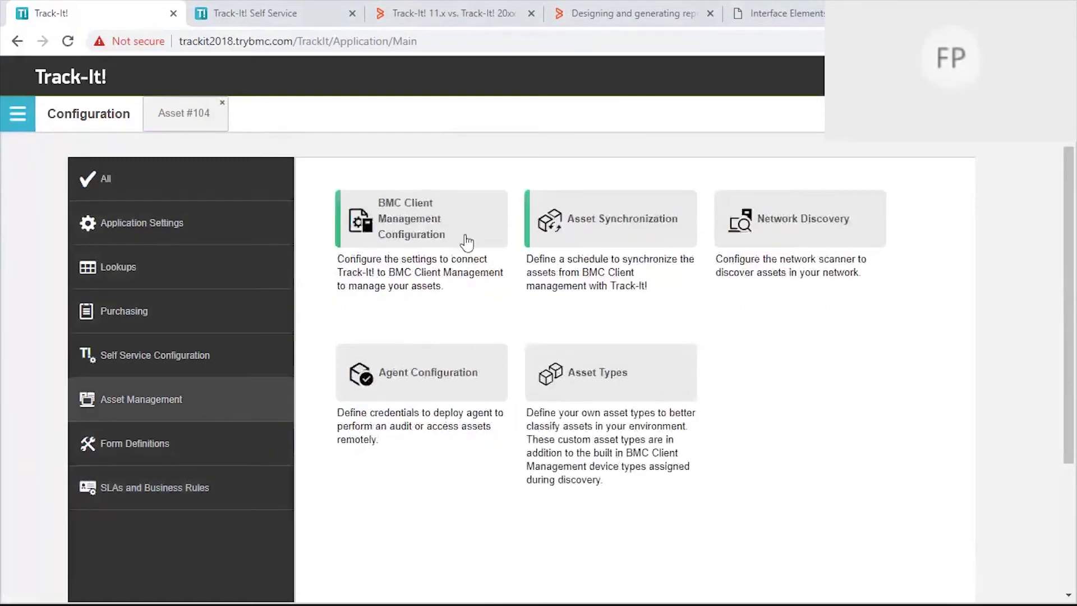
click(753, 245)
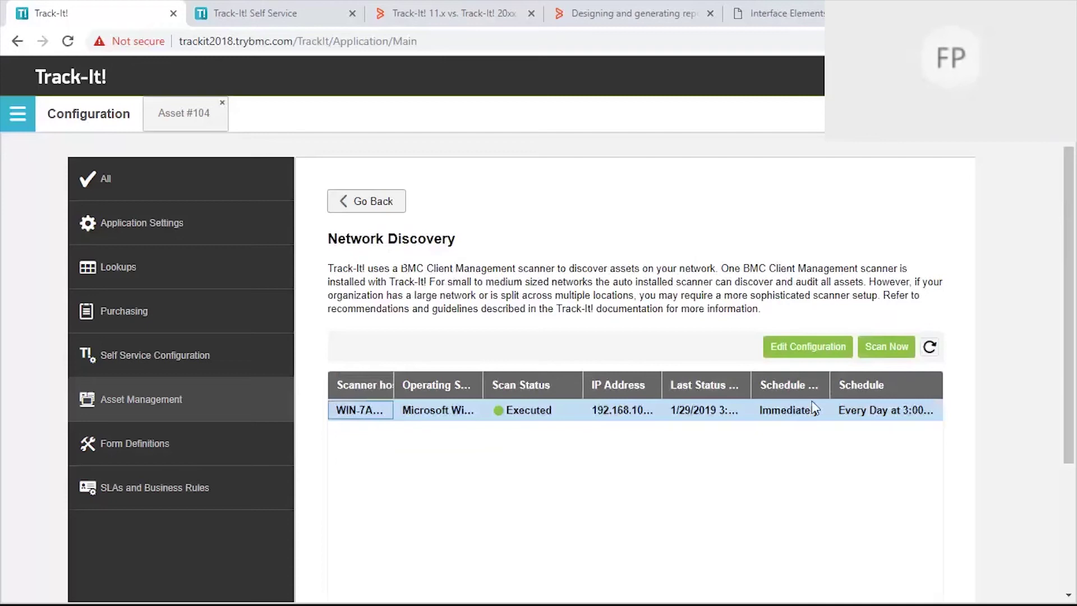
Step: Open the listed scanner's scan configuration to view its protocols and target list, and close it without changes
double_click(814, 408)
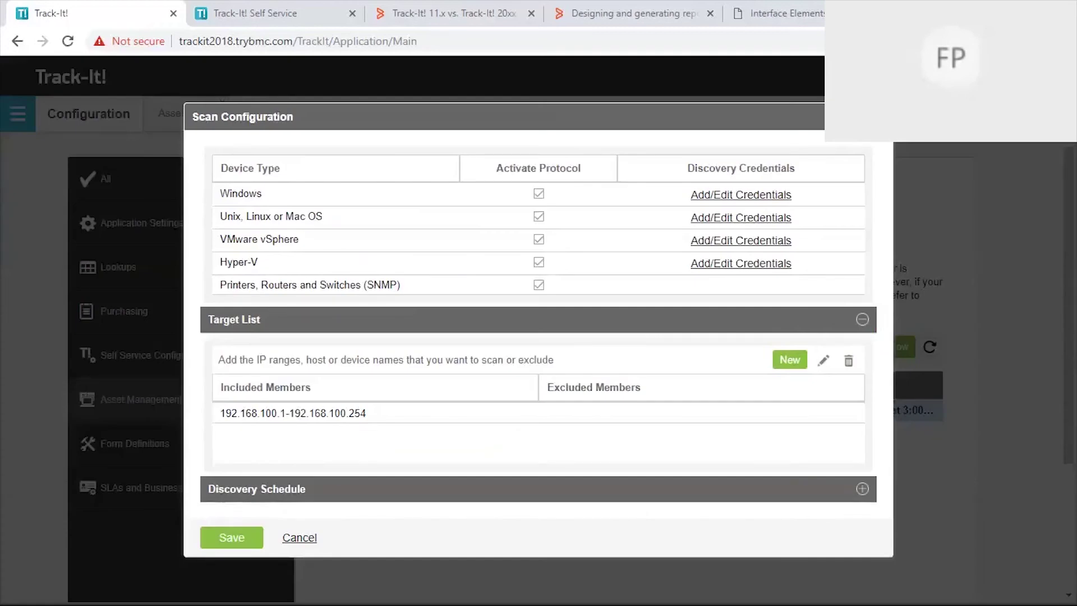
click(882, 116)
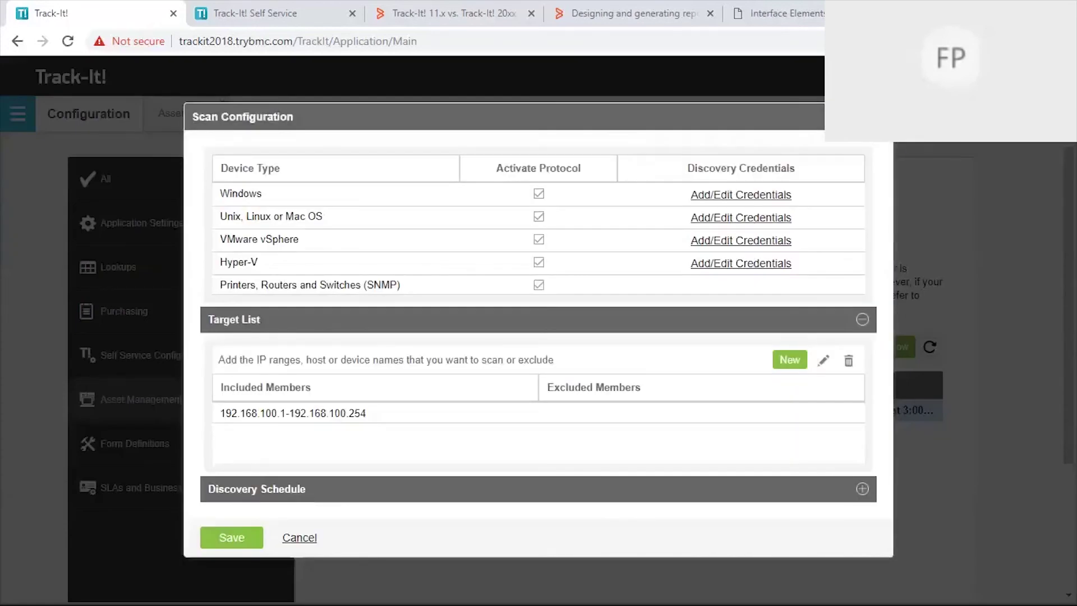
click(882, 117)
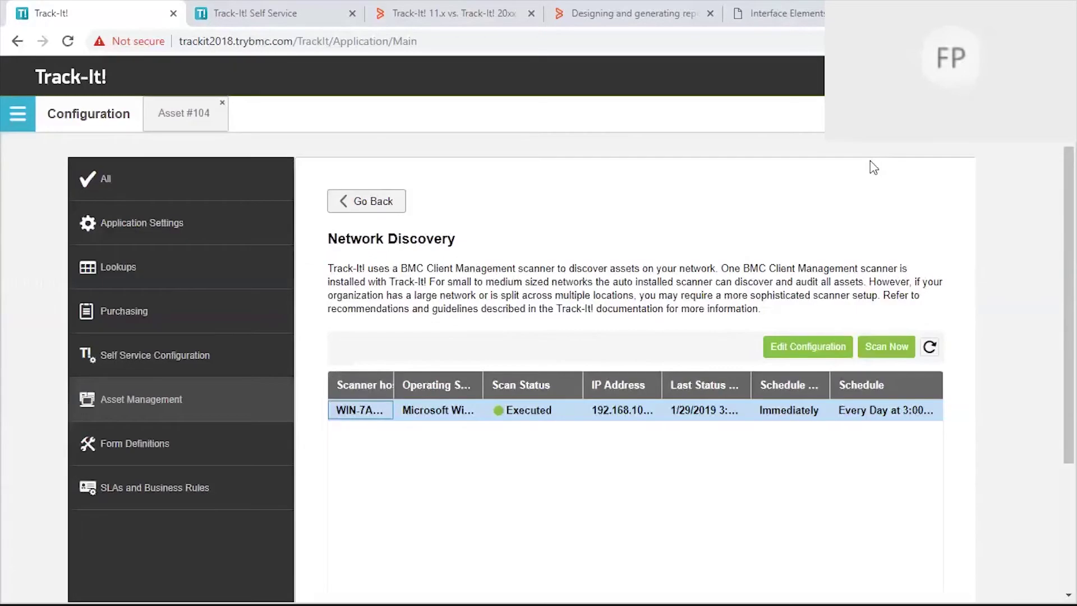
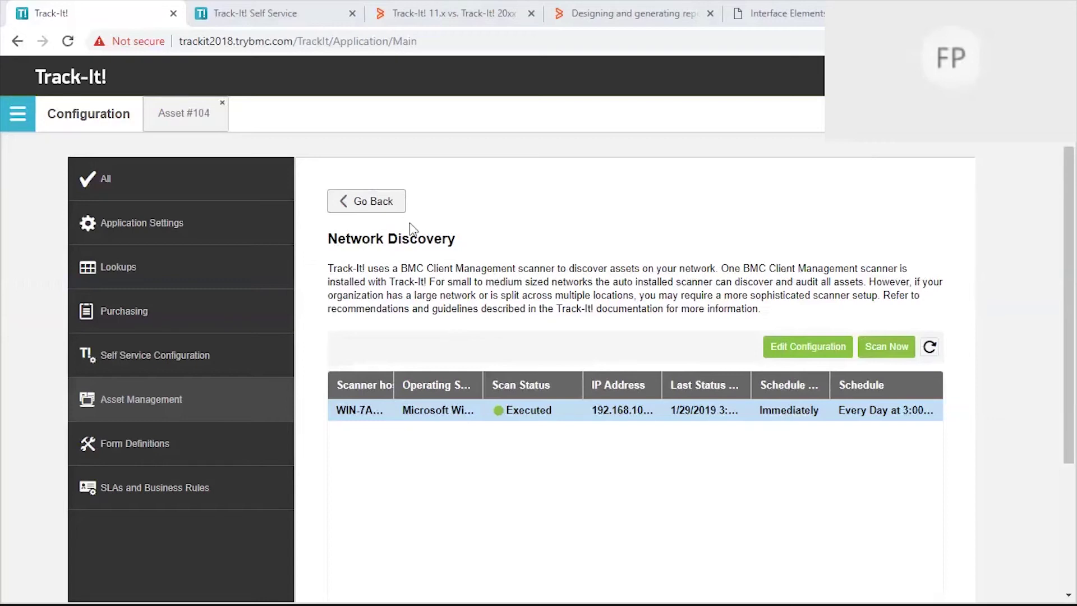
Step: Leave Network Discovery, open Asset Types in the Asset Management configuration, and expand the Hardware category
click(390, 206)
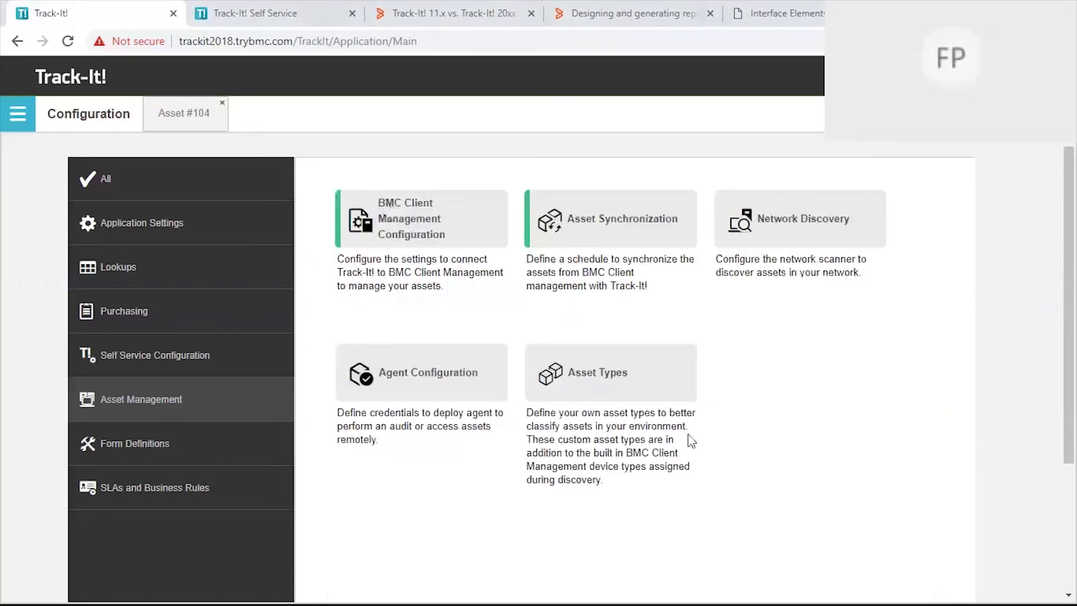
click(611, 380)
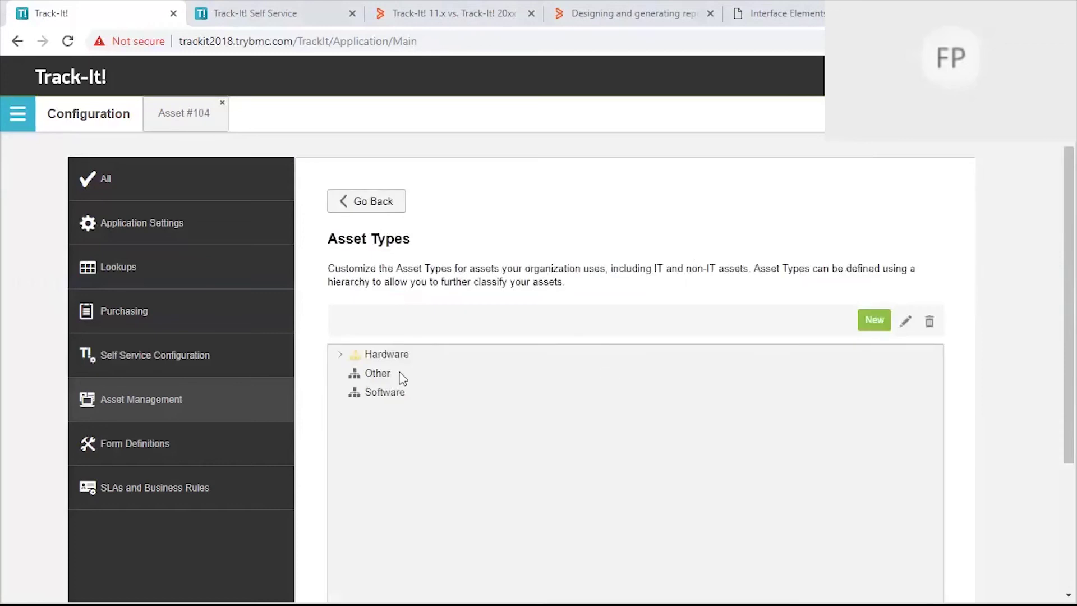
click(340, 356)
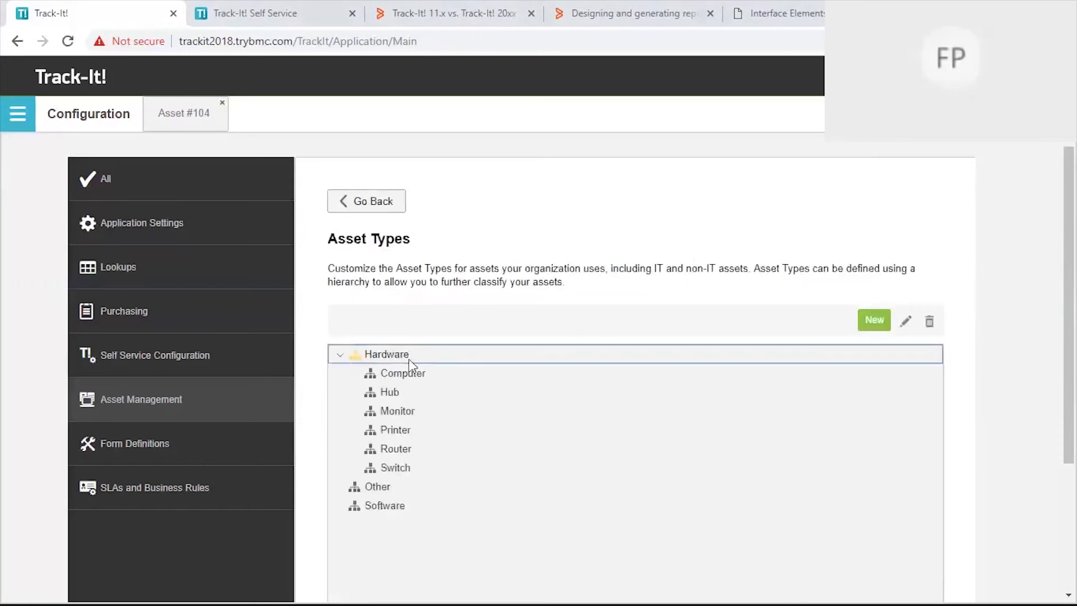
click(871, 317)
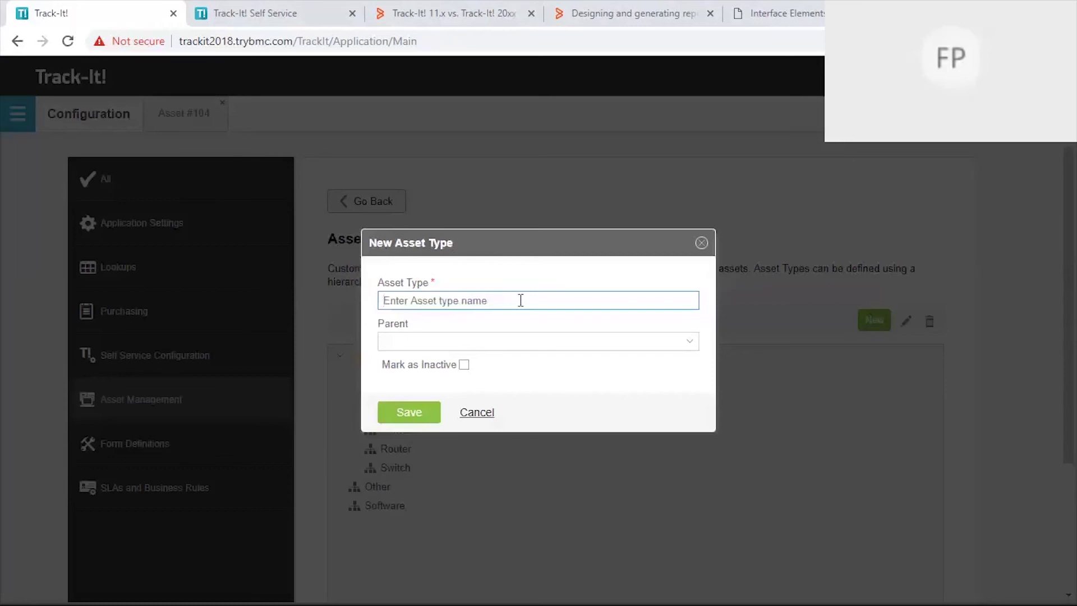
click(702, 243)
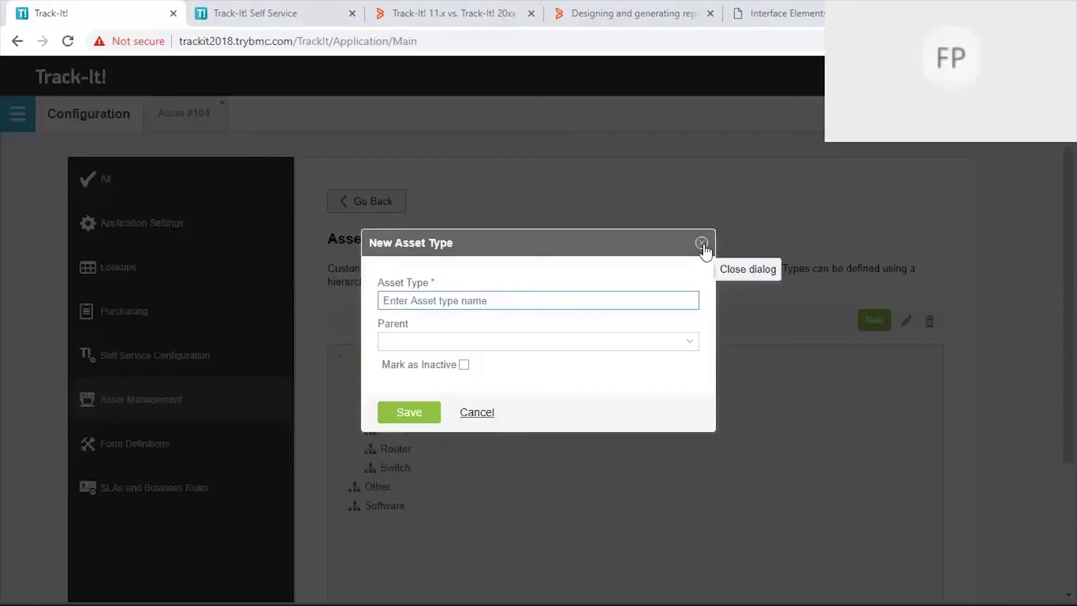
click(491, 414)
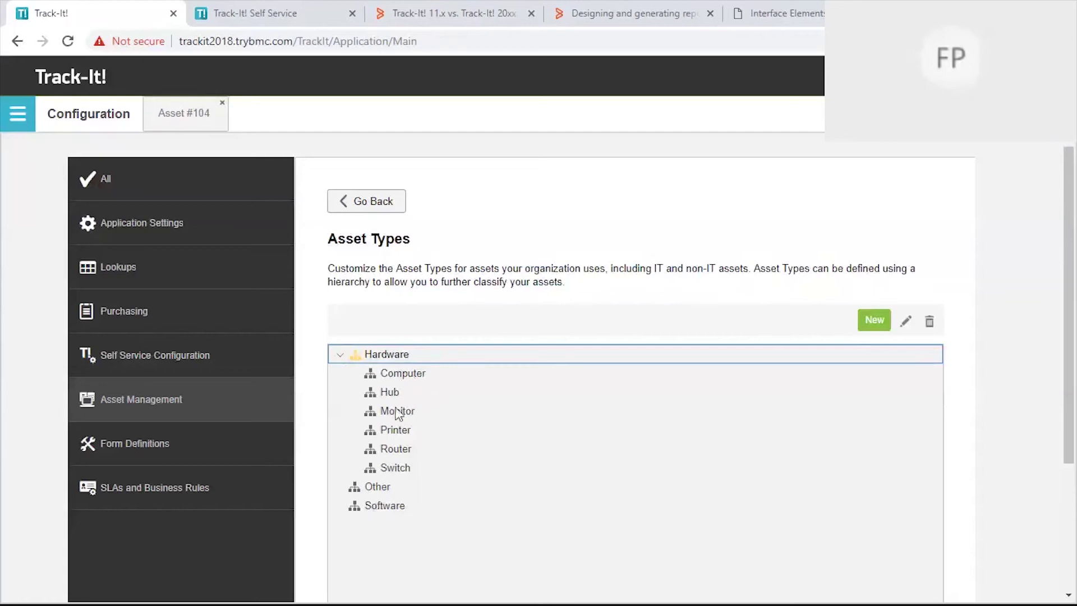
Step: Create and save a new asset type named Server with Computer as its parent, and show it in the hierarchy
click(867, 325)
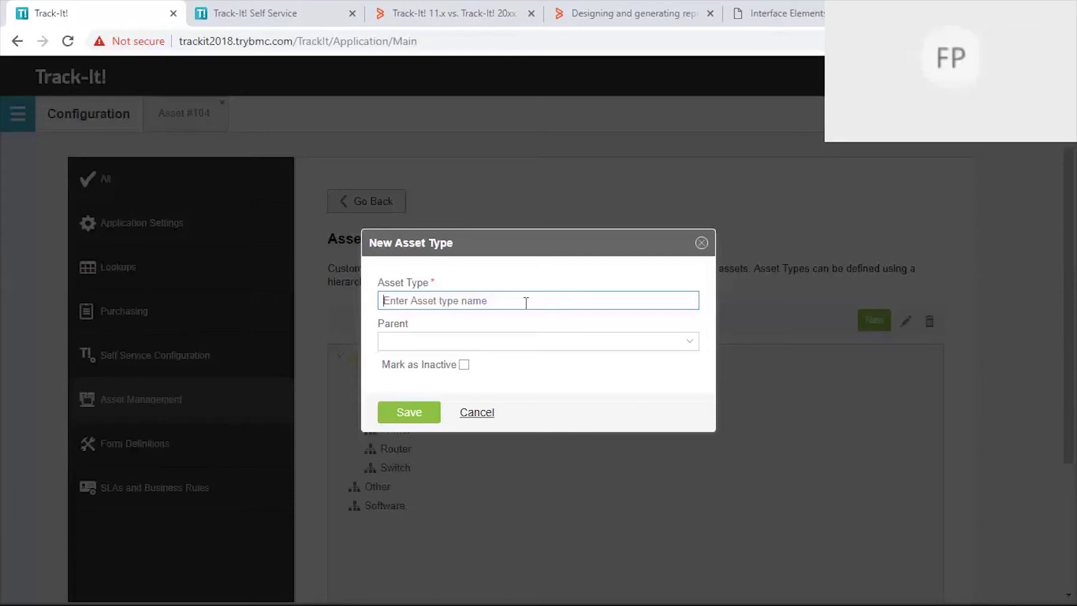
text(Server)
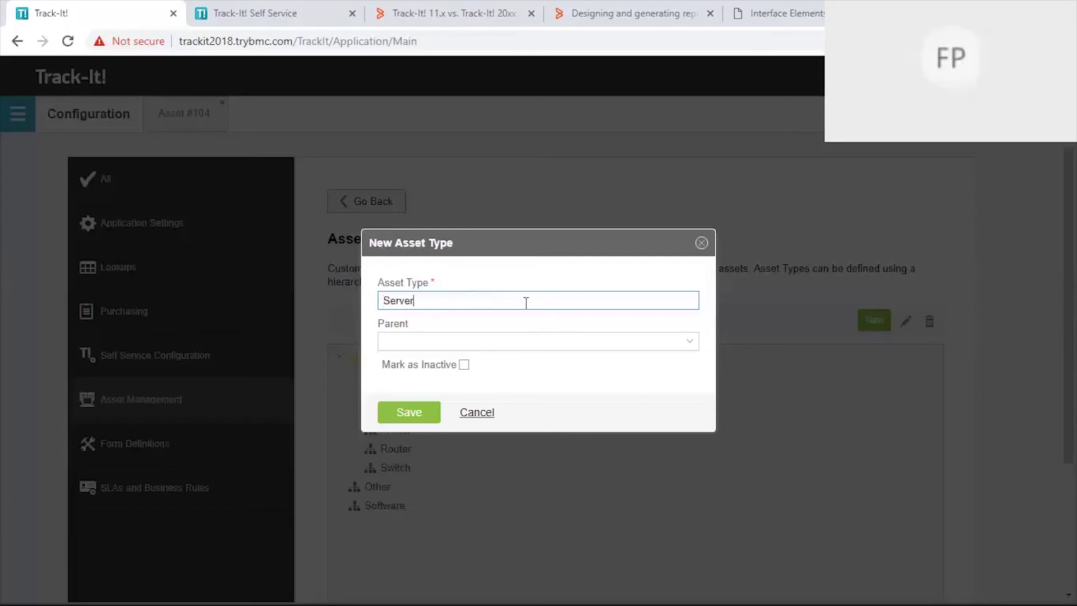
click(690, 343)
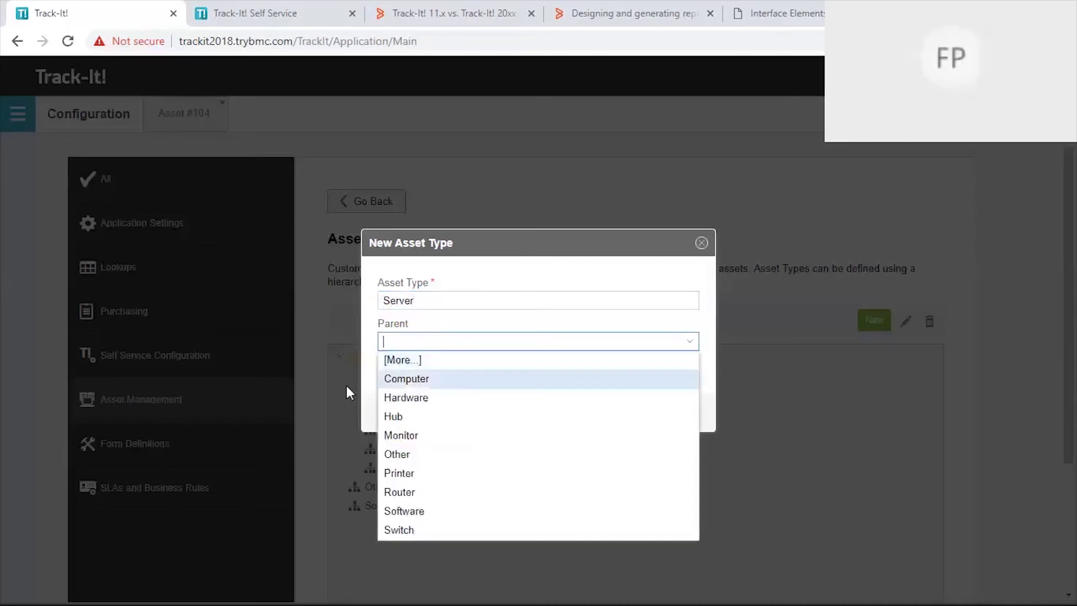
click(408, 378)
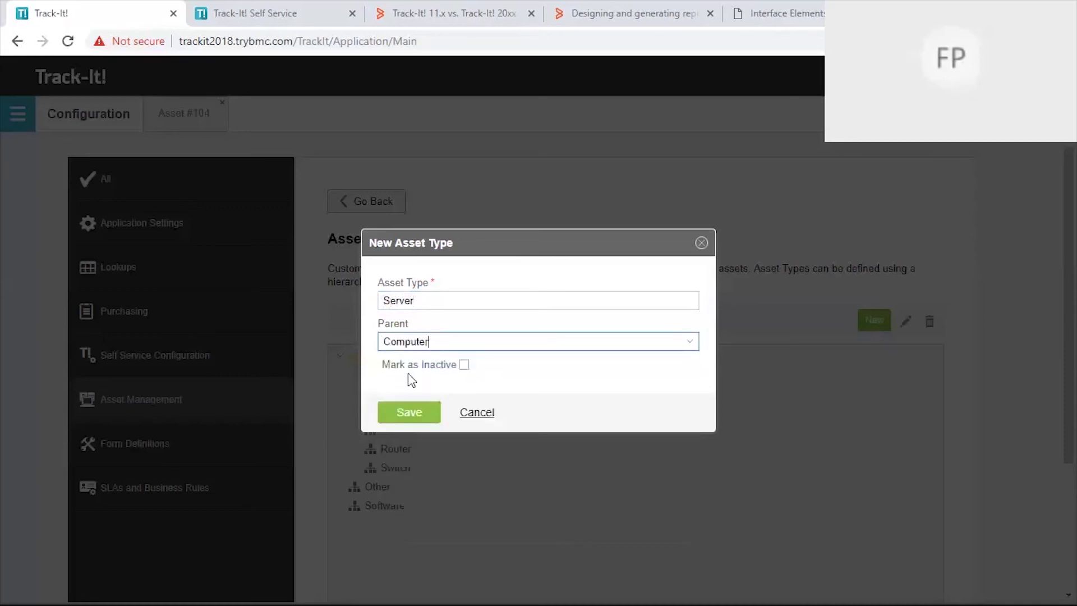
click(417, 408)
click(340, 354)
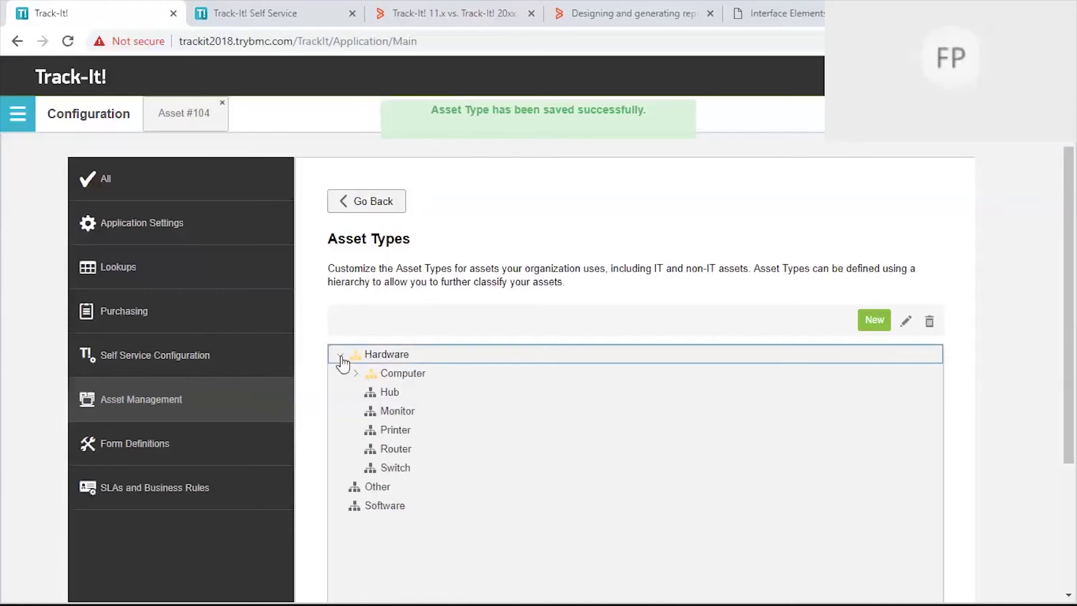
click(356, 375)
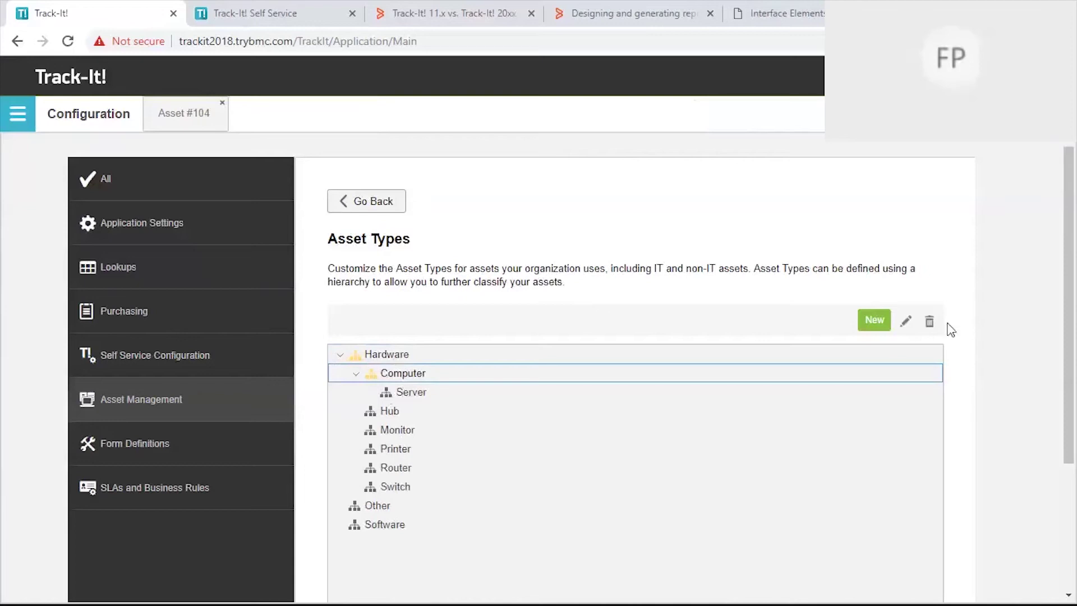
Step: Change the Server asset type's parent to Hardware, save it, and expand Hardware to show its subtypes
click(418, 391)
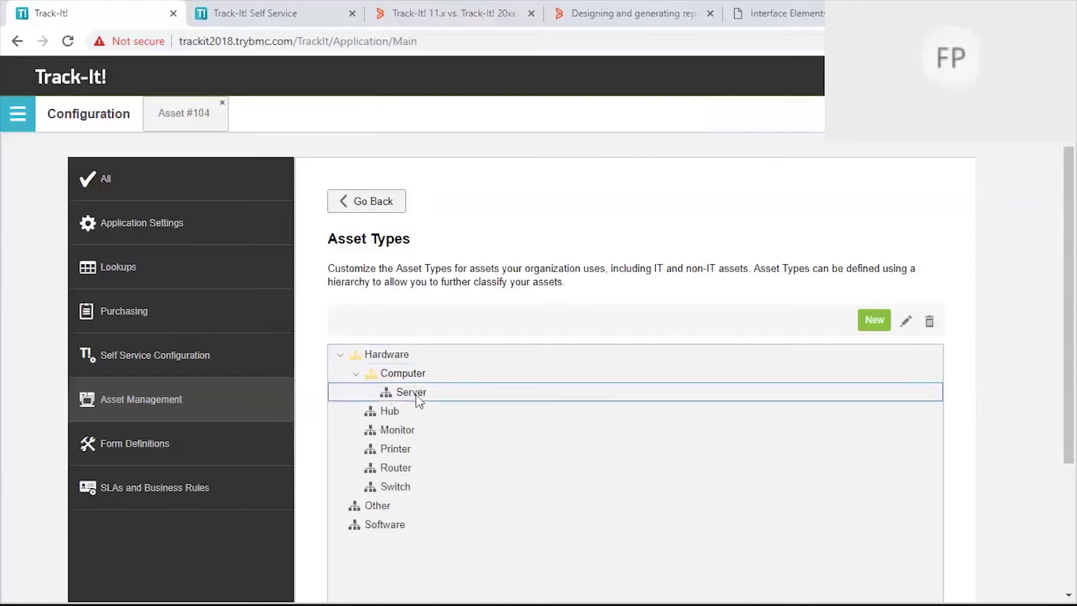
click(906, 321)
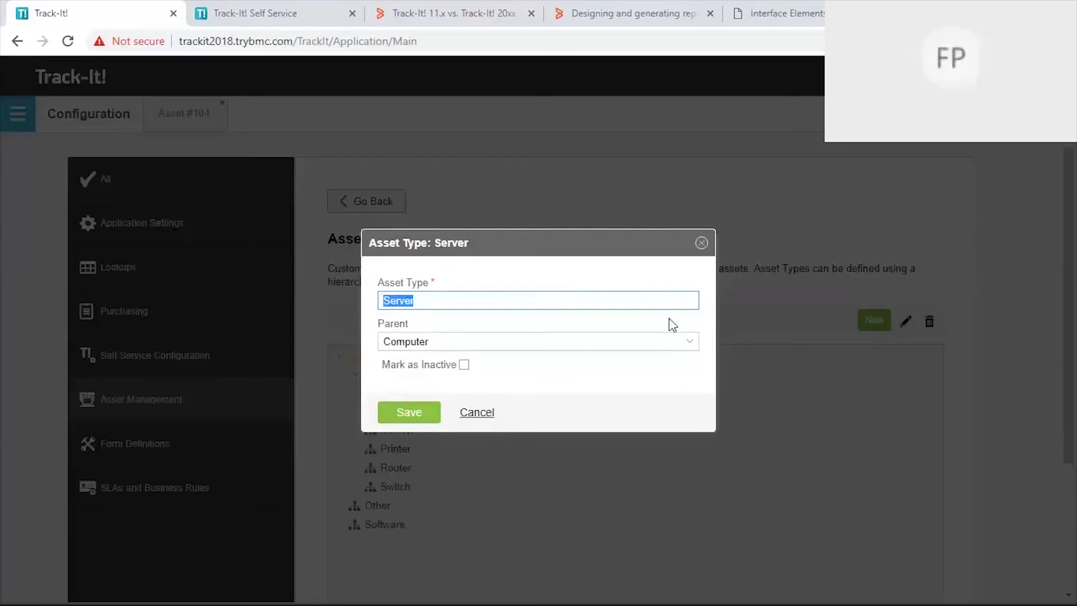
click(691, 343)
click(691, 343)
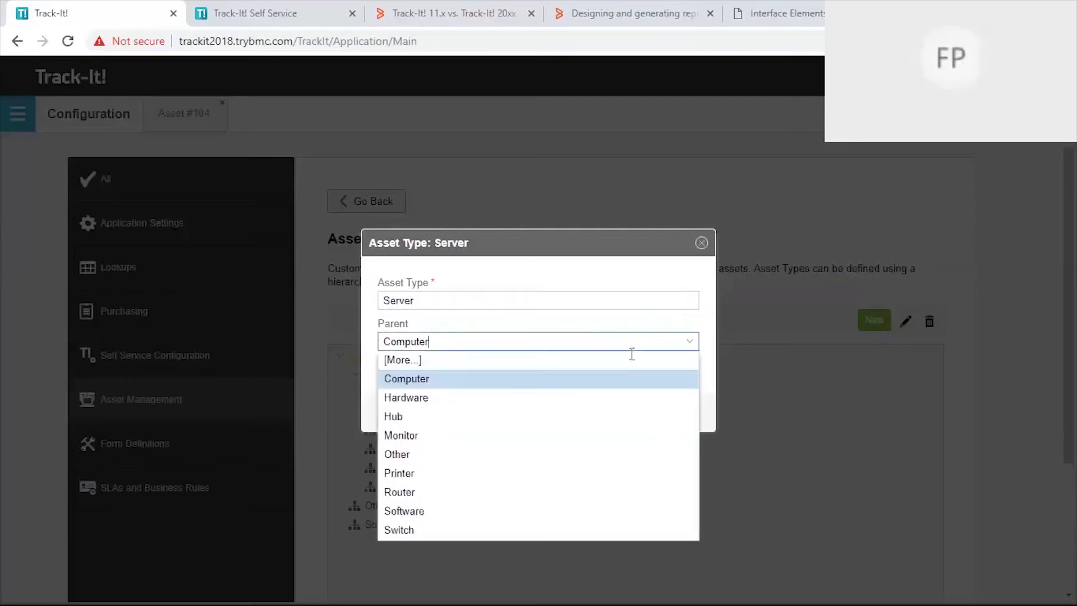
click(423, 397)
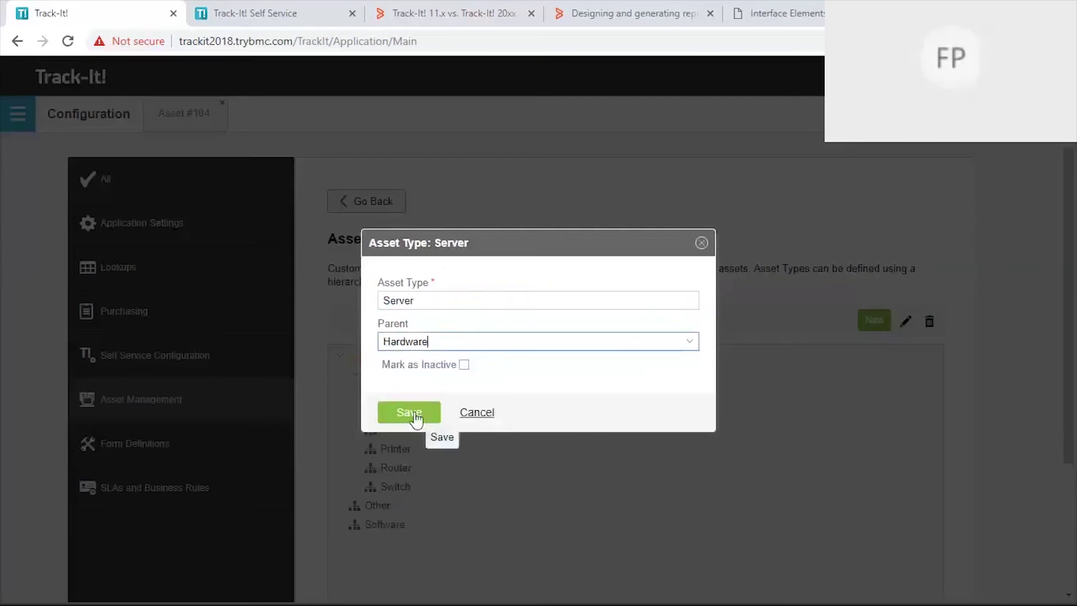
click(414, 415)
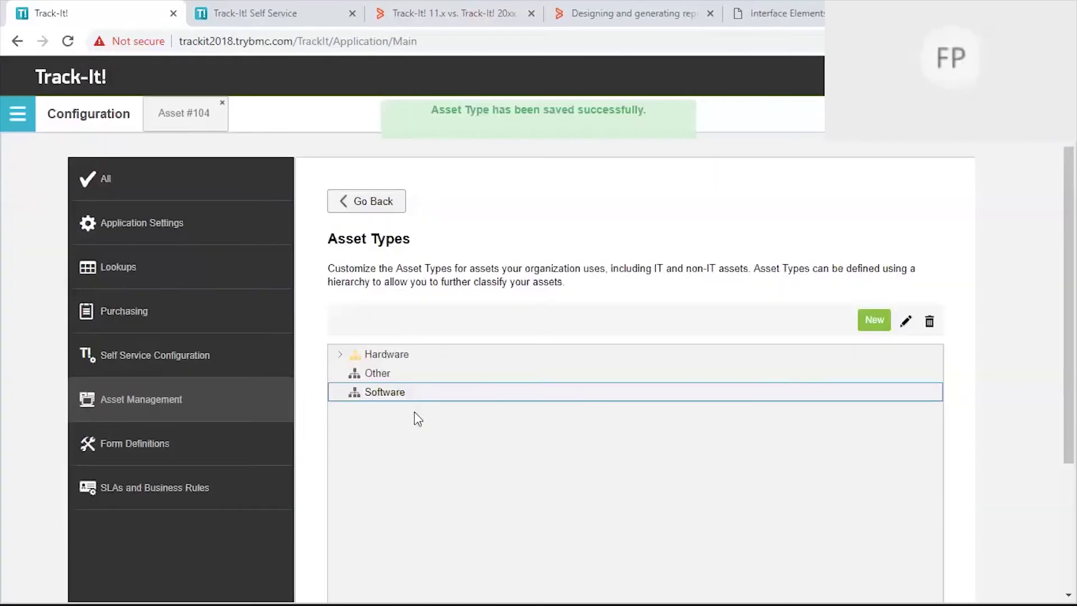
click(340, 354)
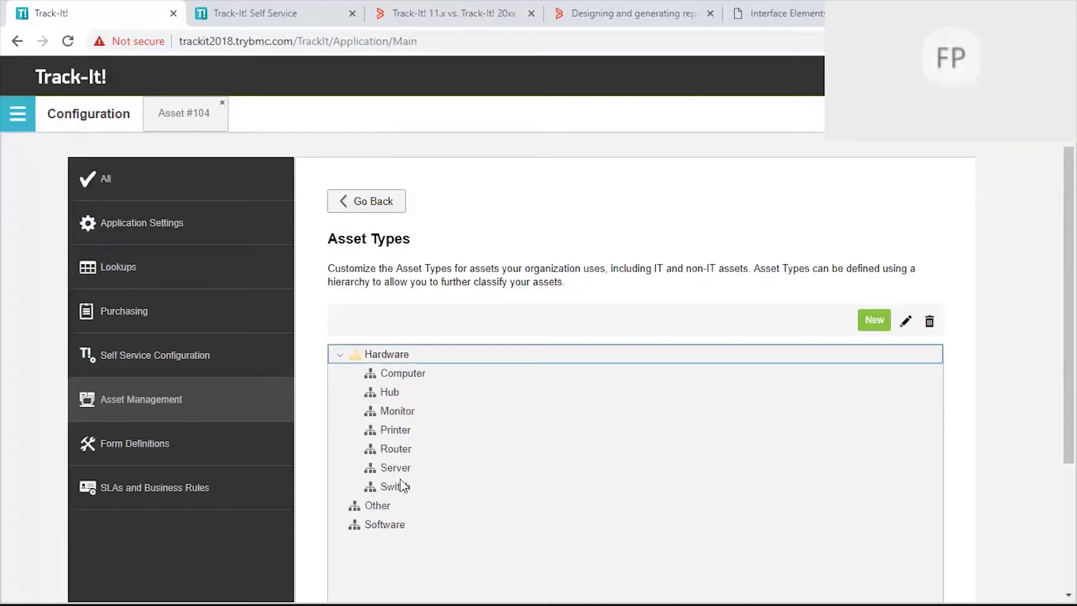
Step: Leave Asset Types, reopen it to view the Hardware subtypes again, and return to the Asset Management configuration
click(397, 206)
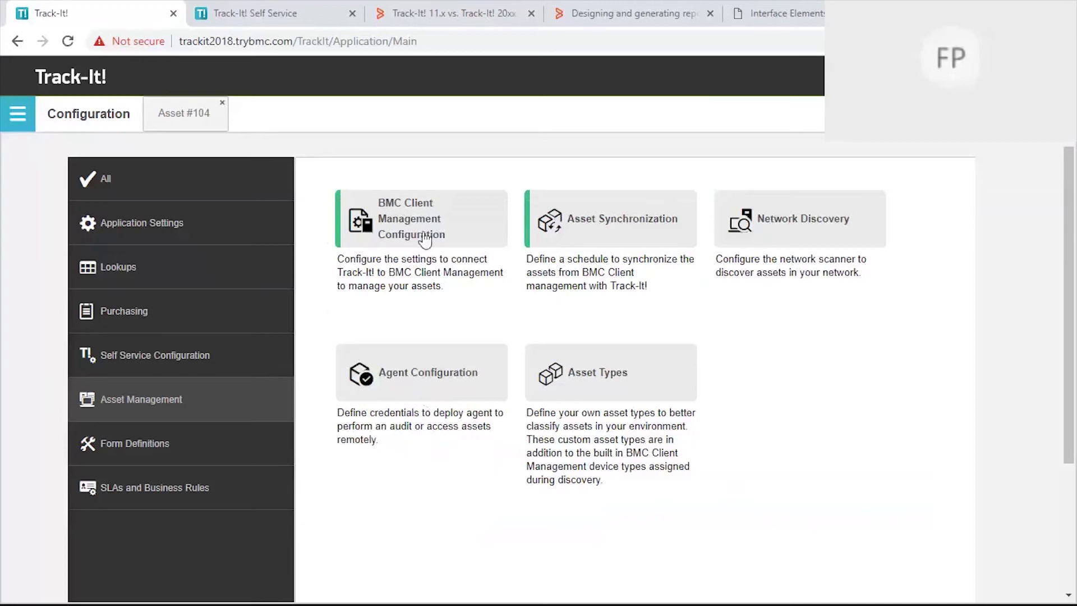
click(611, 395)
click(341, 356)
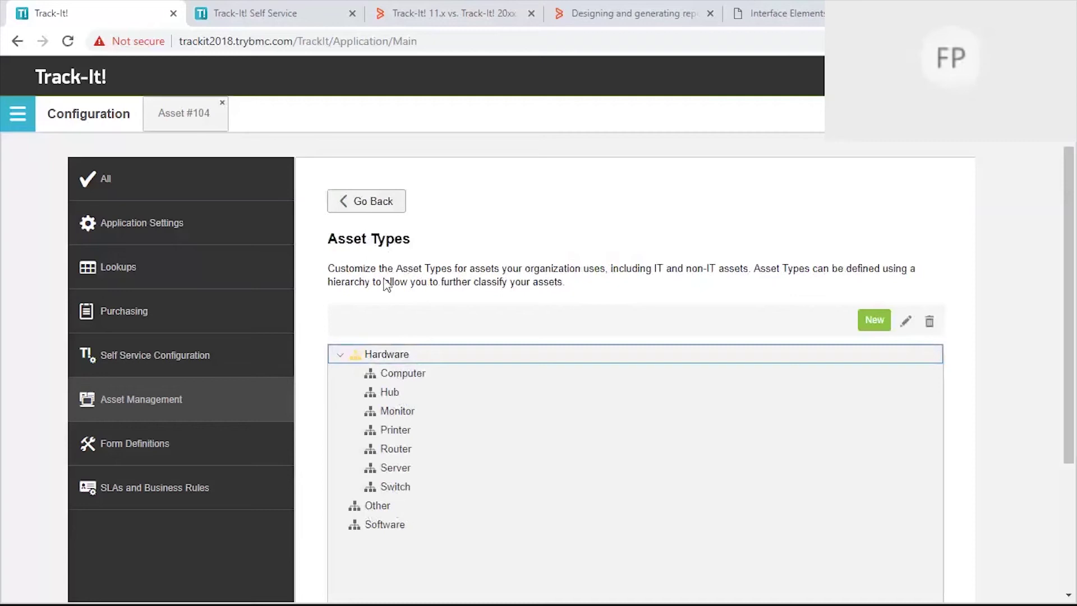
click(348, 206)
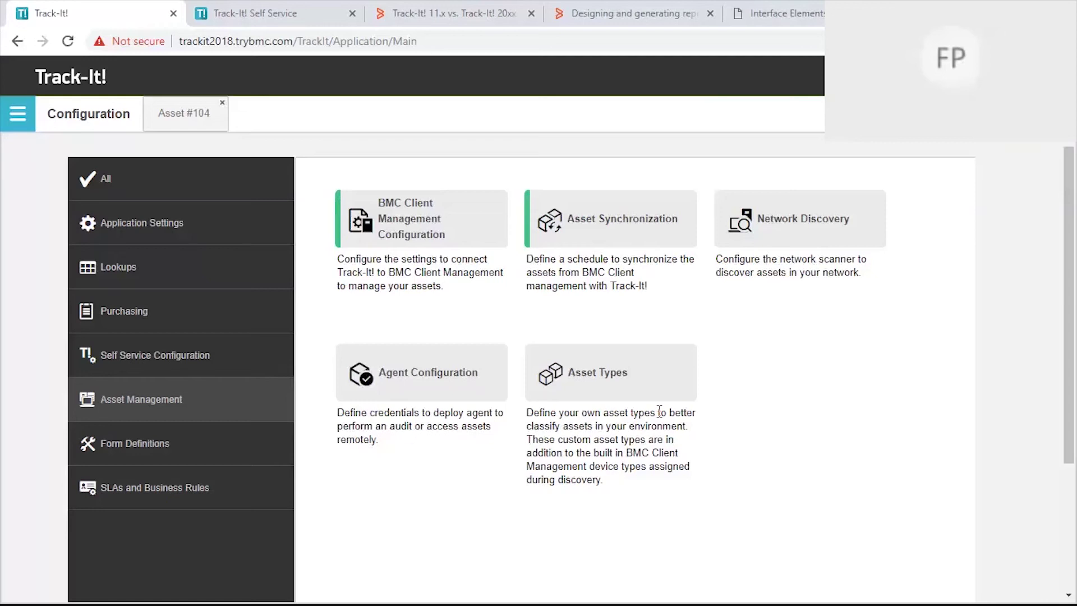
mouse_move(352, 578)
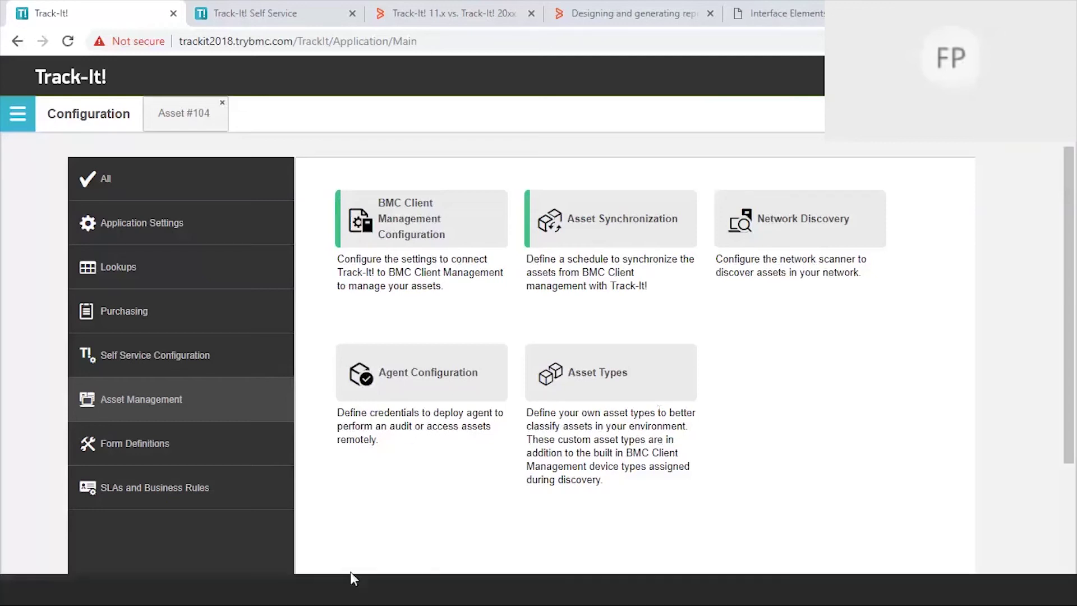
click(369, 590)
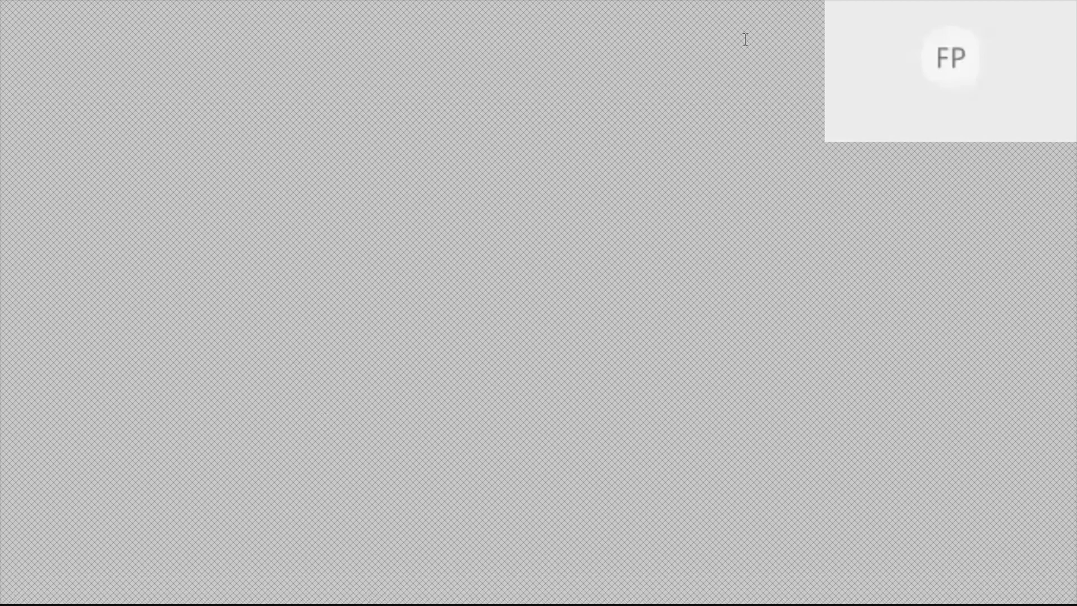
mouse_move(731, 586)
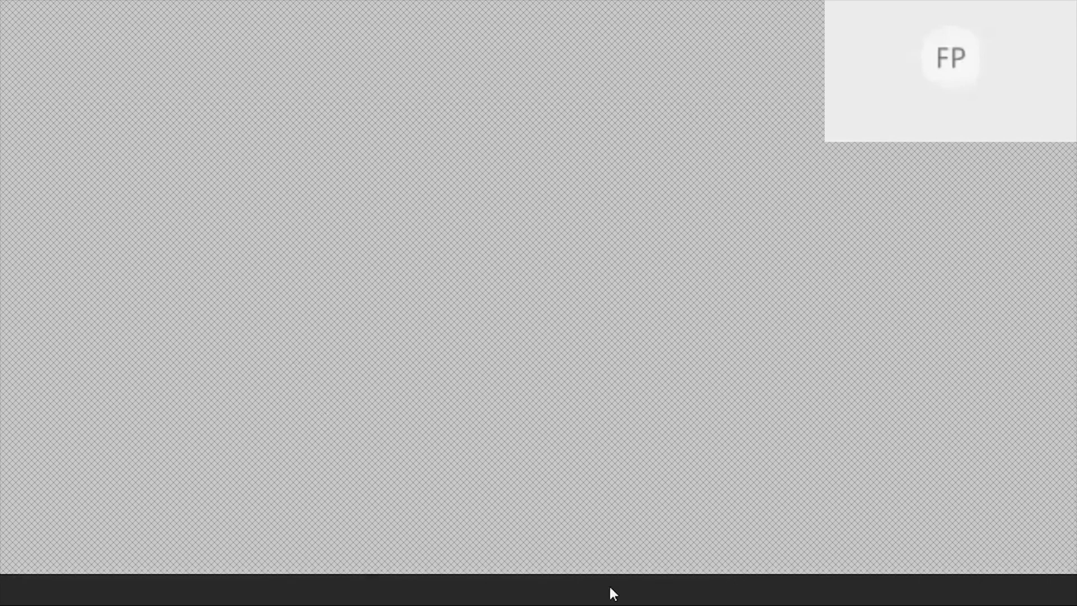
click(584, 584)
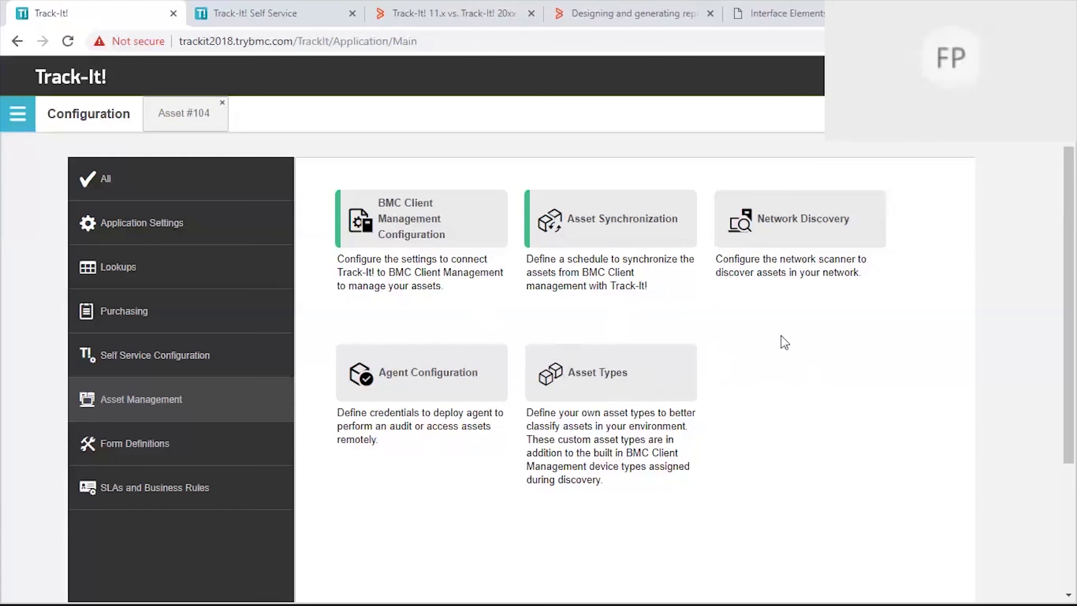
mouse_move(738, 604)
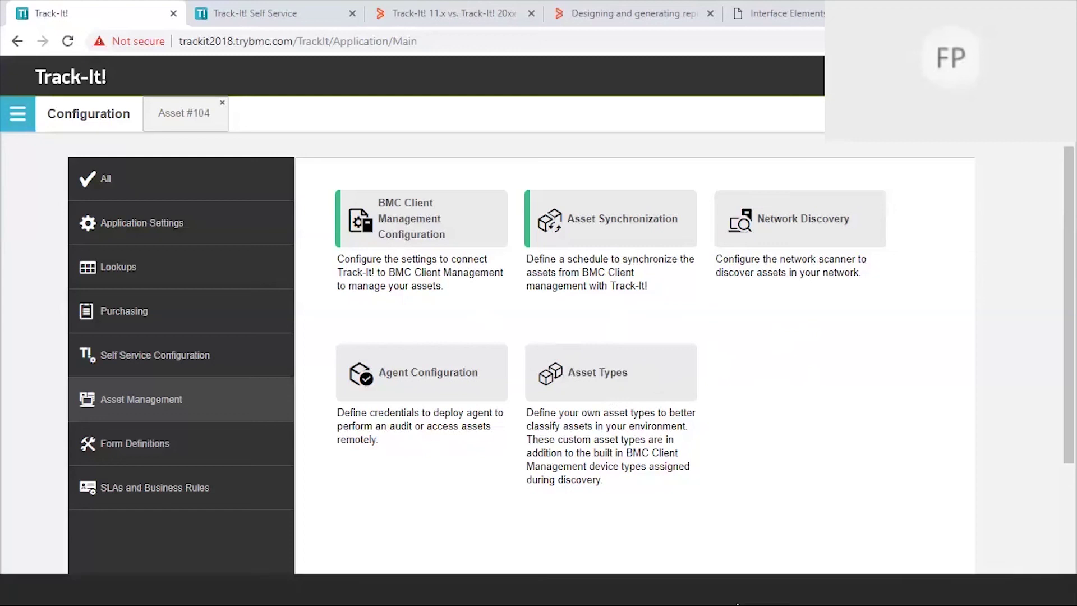
click(796, 603)
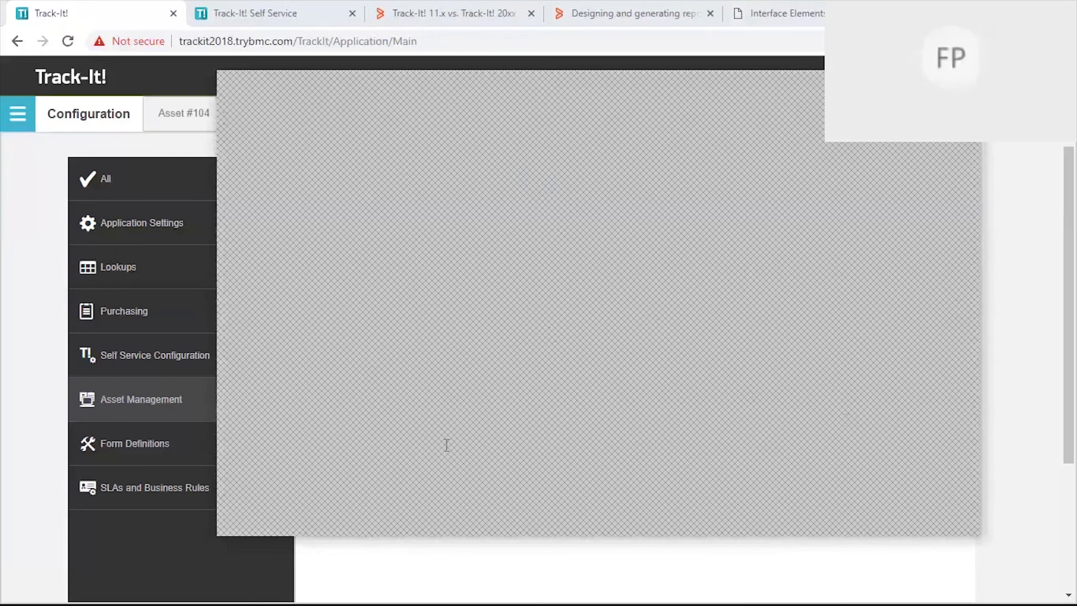
mouse_move(463, 586)
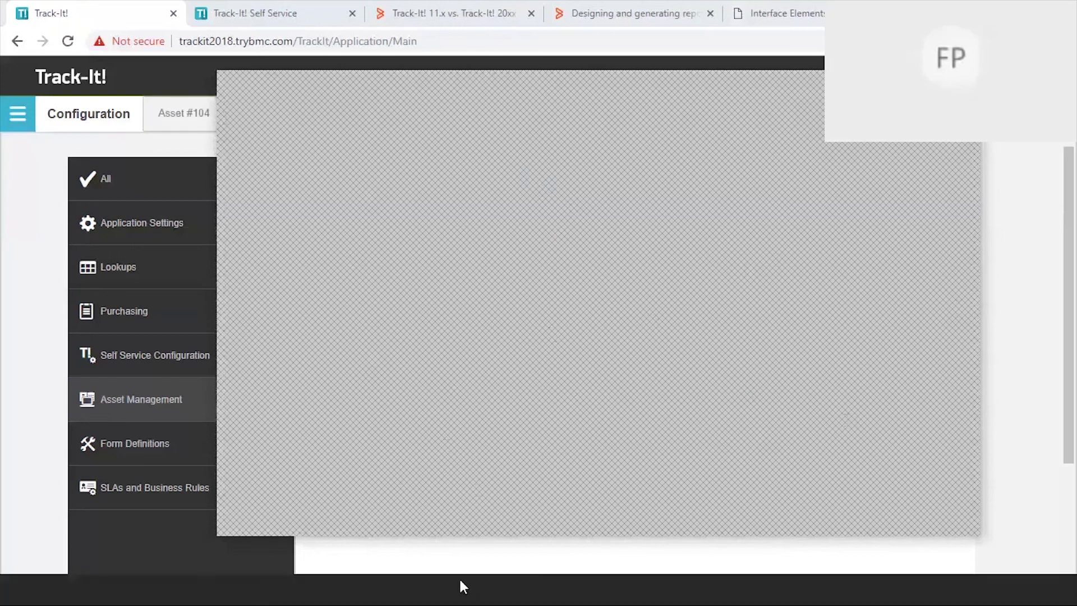
click(392, 585)
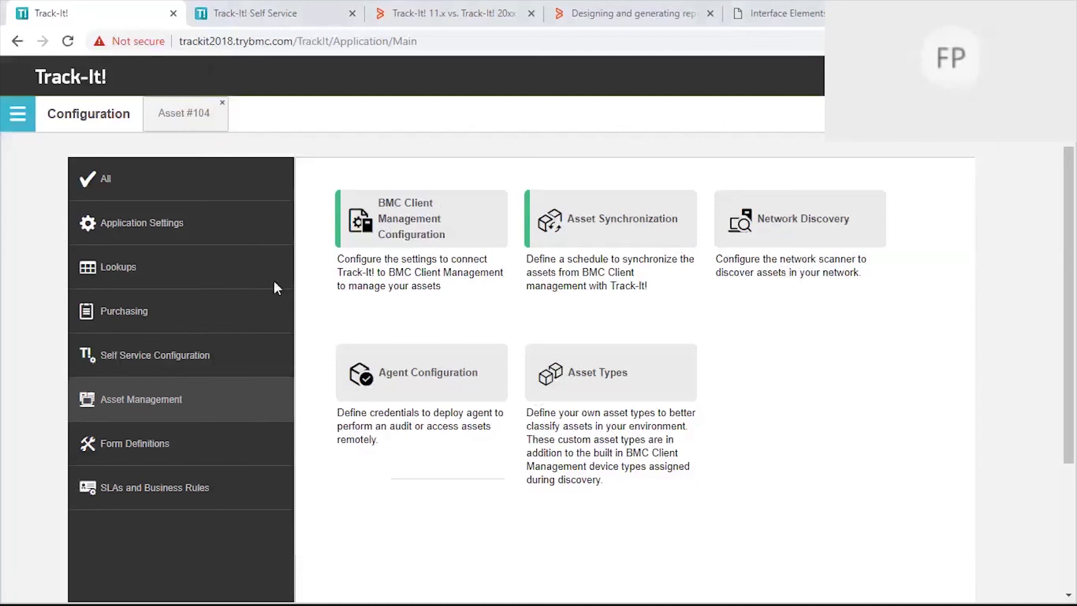
Step: Open the Dashboard, drill into the Outlook slice of All Tickets by Category, expand its technician groups, and close the ticket list
click(29, 125)
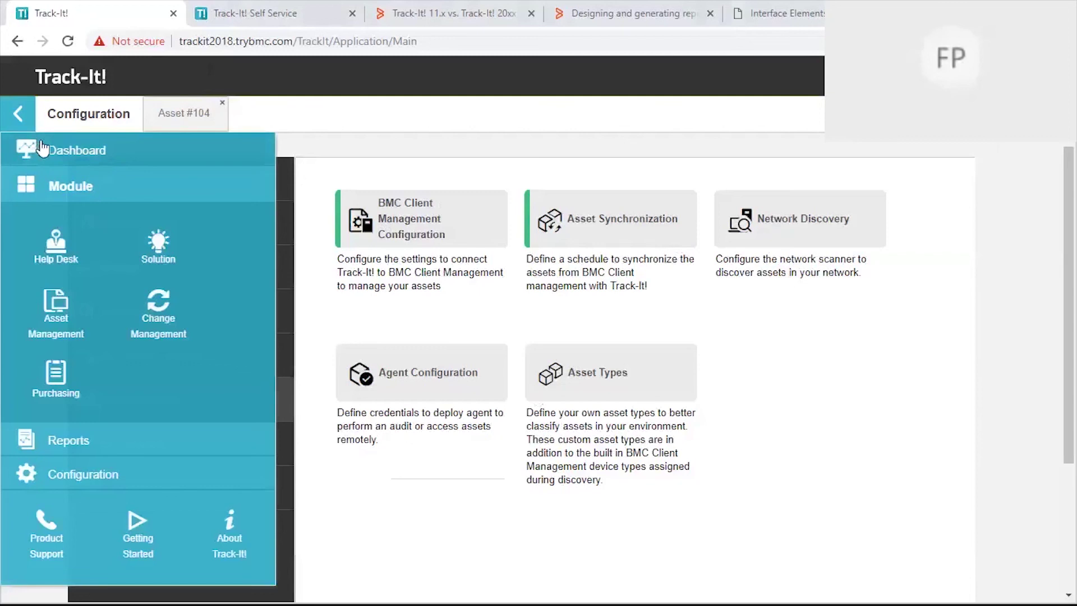
click(42, 148)
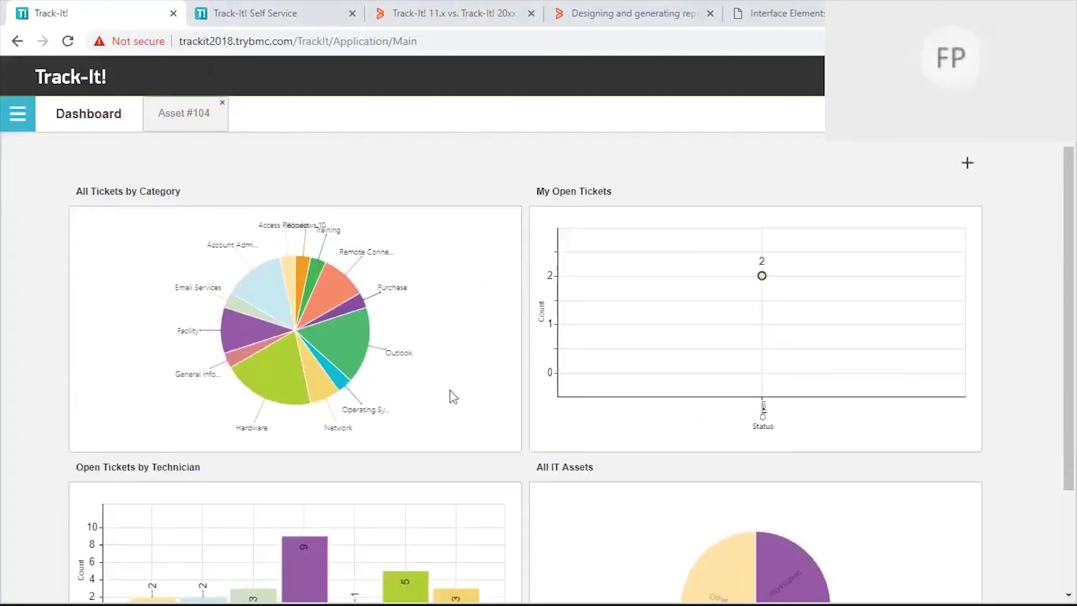
mouse_move(343, 348)
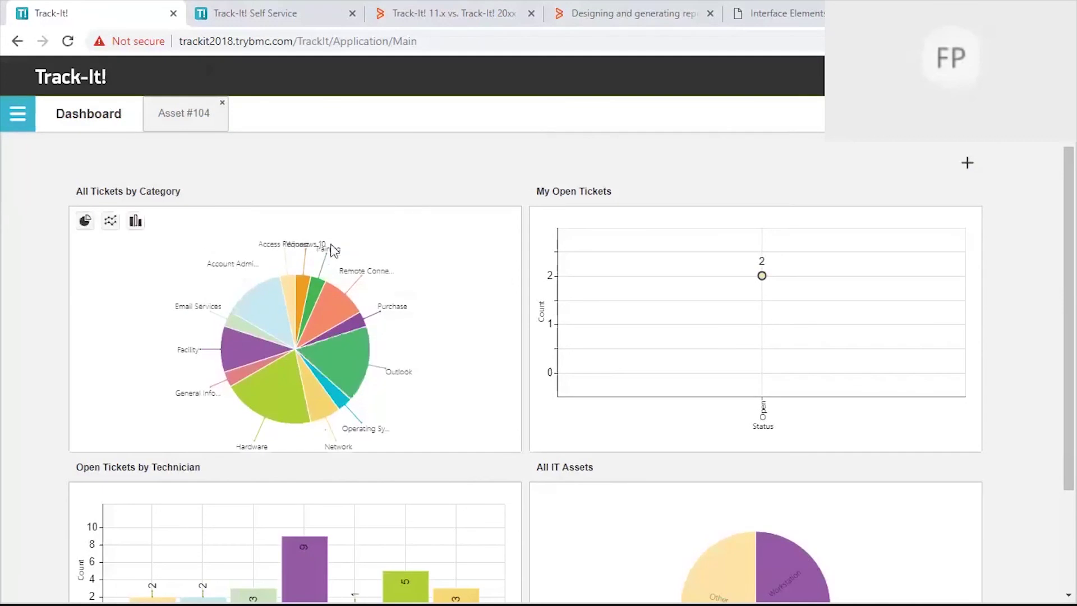
click(342, 333)
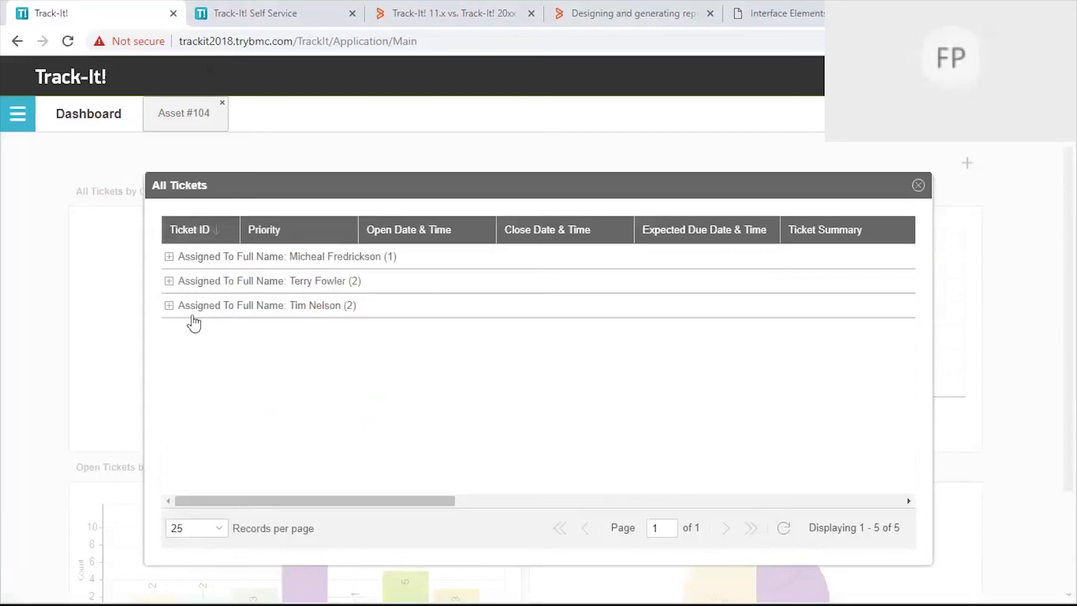
click(169, 256)
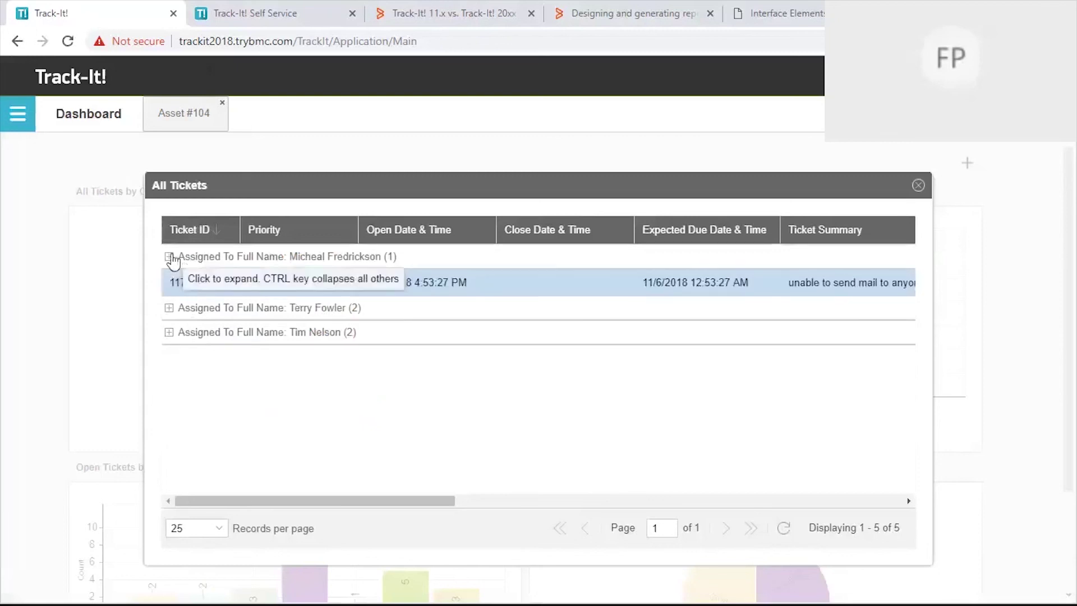
click(170, 309)
click(170, 388)
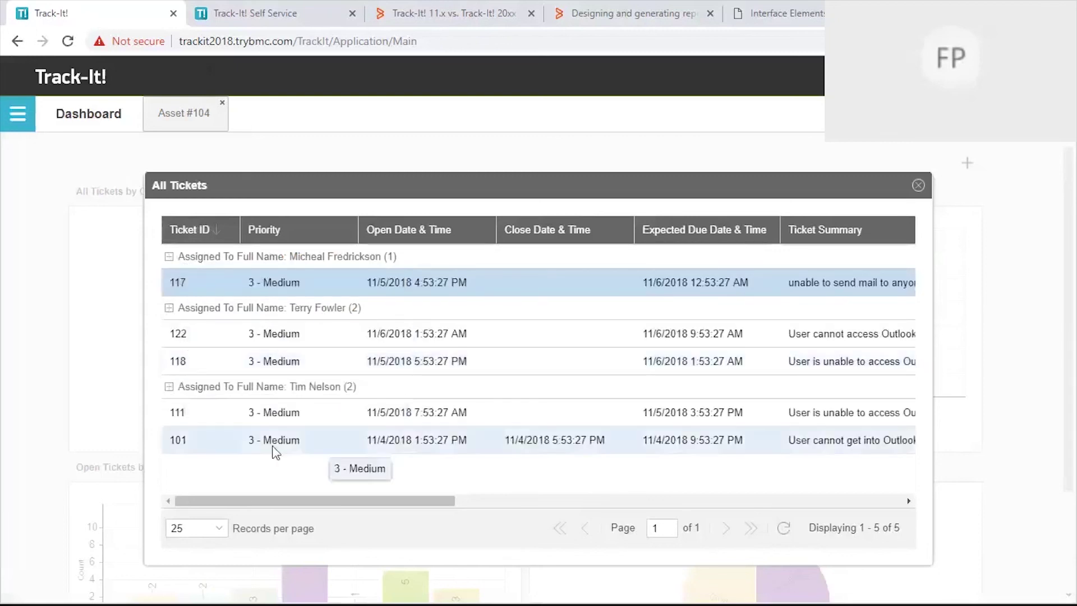
click(918, 185)
Step: Look over the dashboard's Open Tickets by Technician and All IT Assets charts, ending at the All Tickets by Category widget
scroll(522, 396, down, 3)
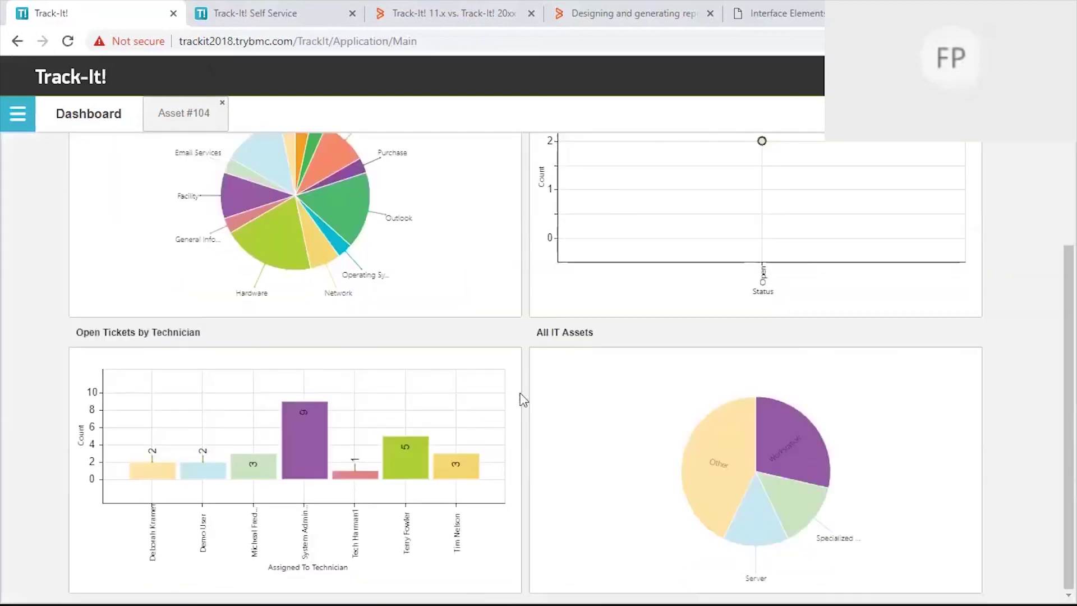
scroll(522, 399, up, 3)
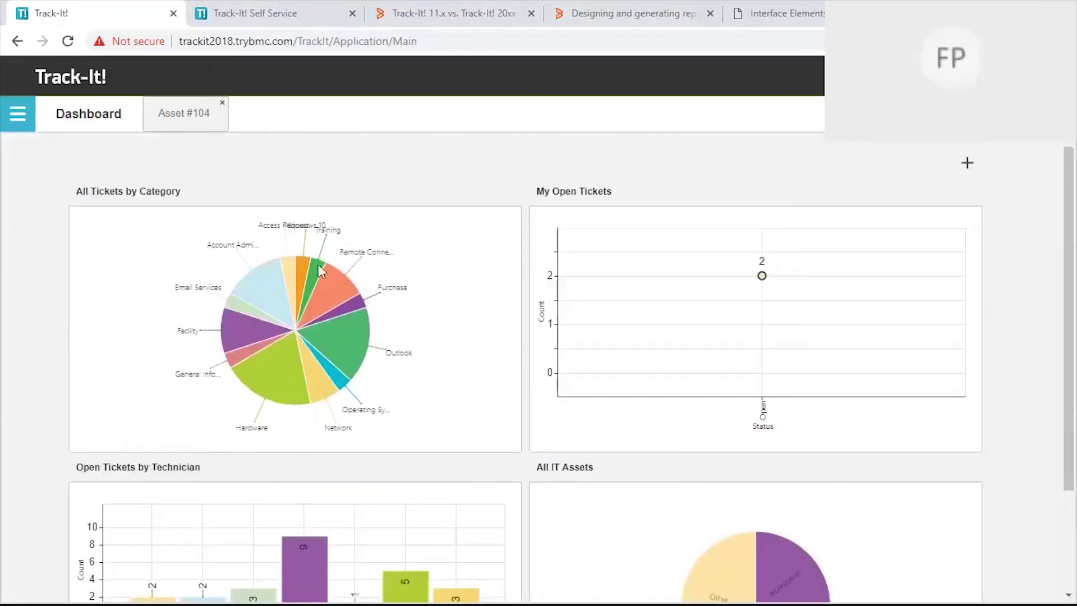
click(24, 121)
mouse_move(377, 209)
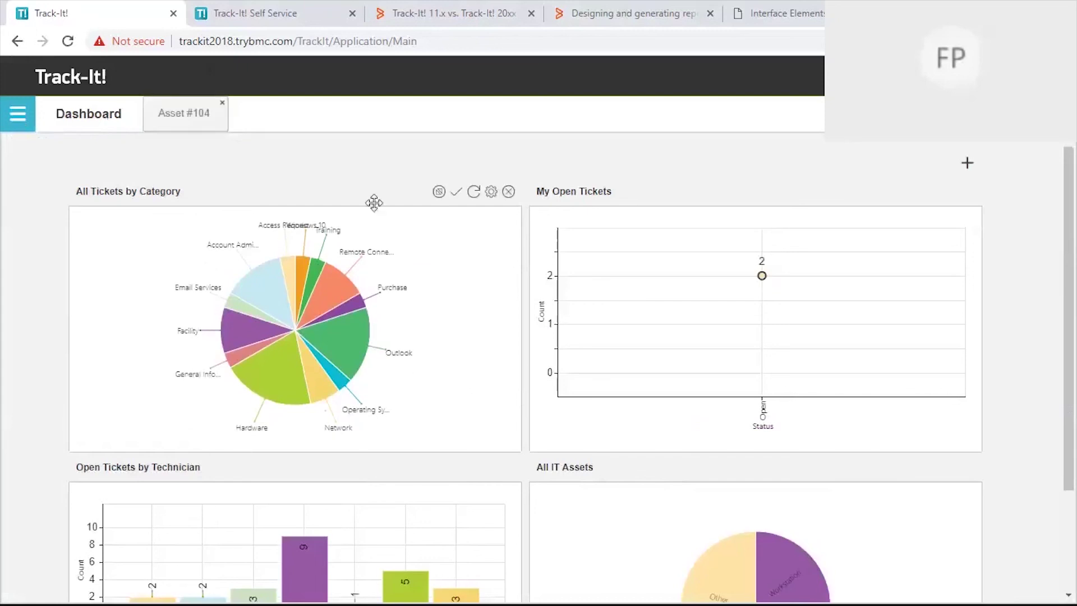